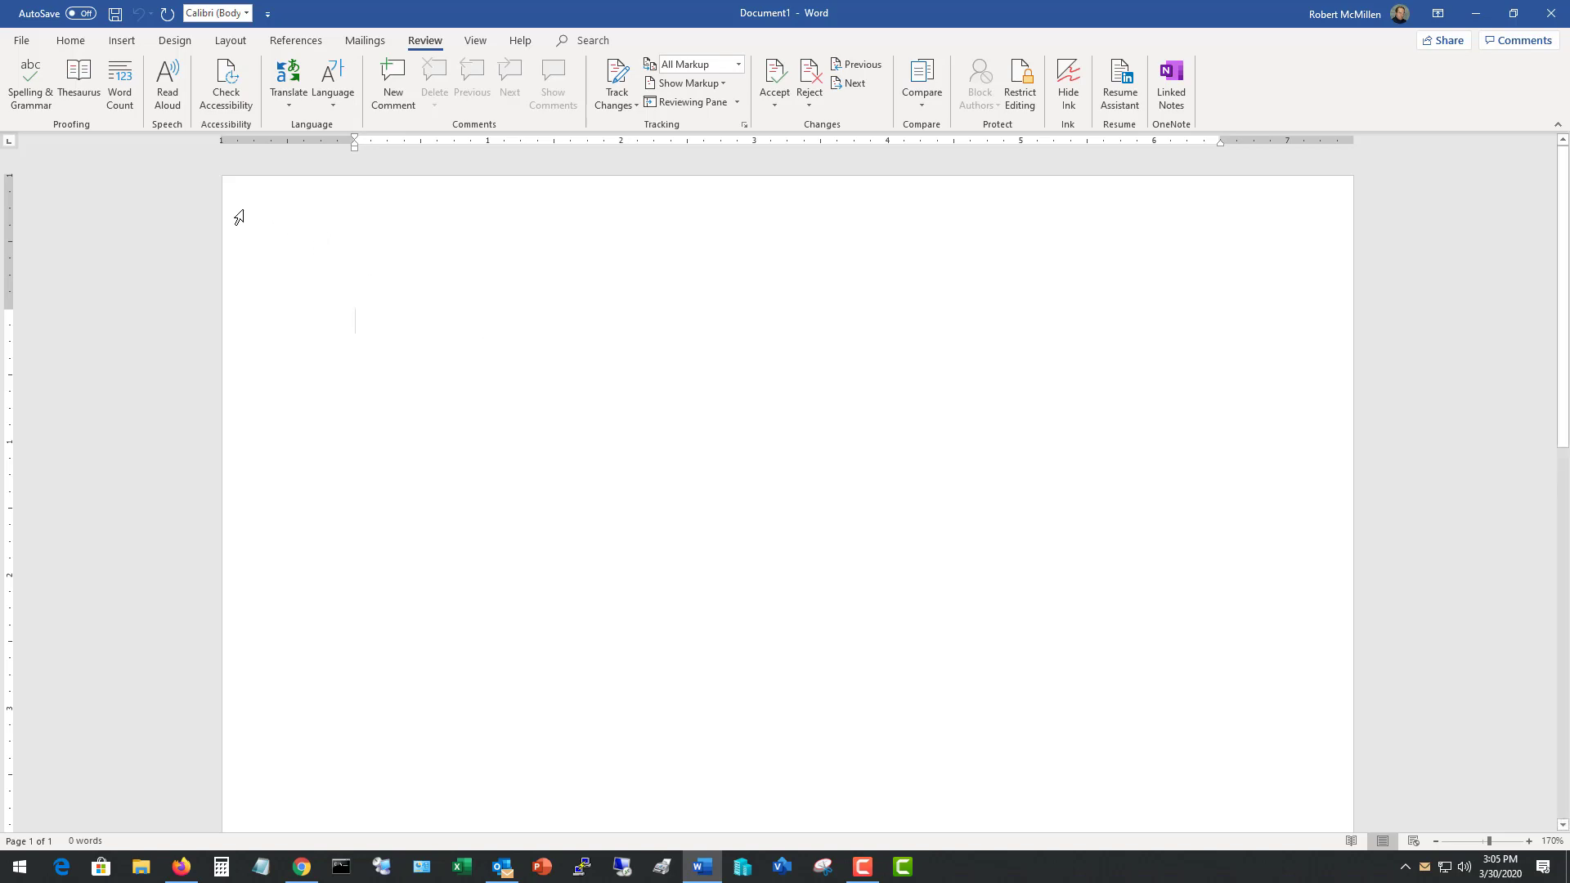
Search the online templates for "resume" and create a new document from the Modern chronological resume template.
left_click(23, 41)
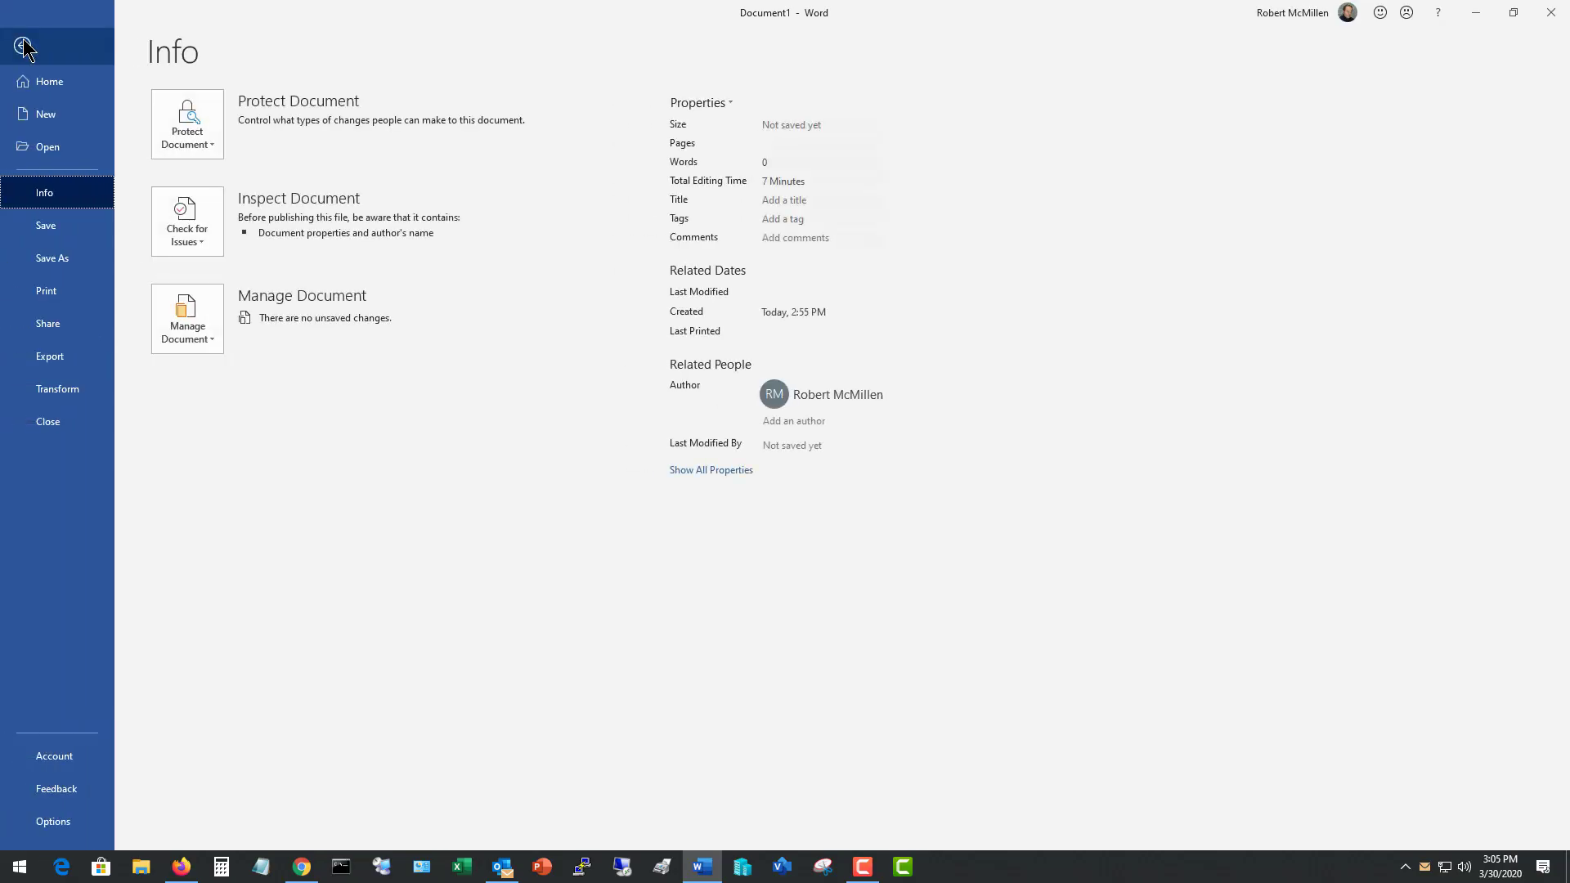
left_click(50, 115)
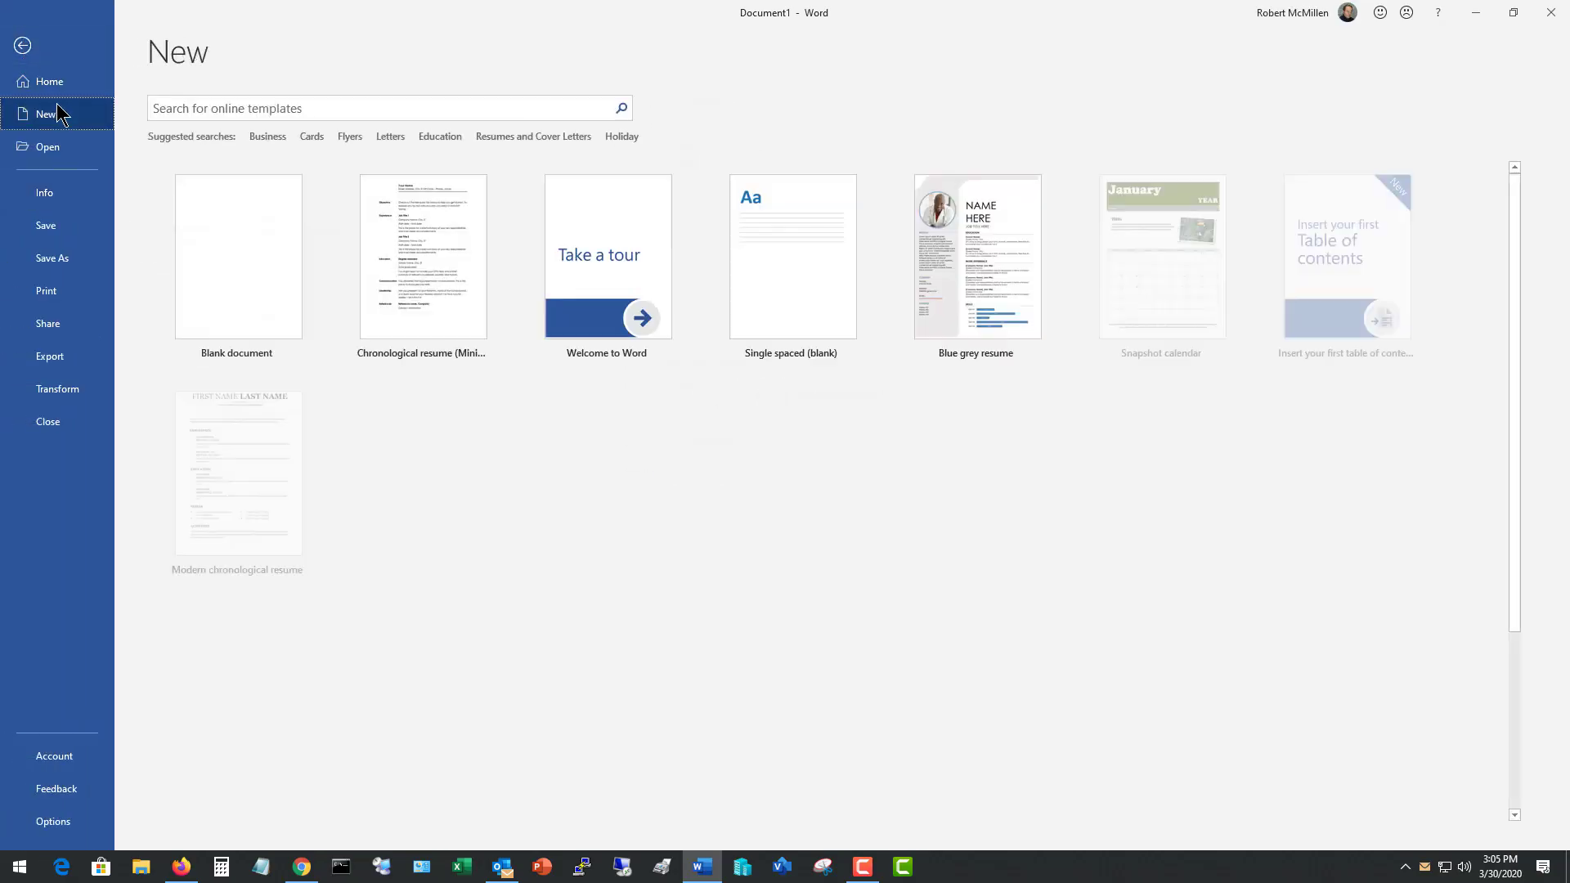
left_click(257, 108)
type("resume")
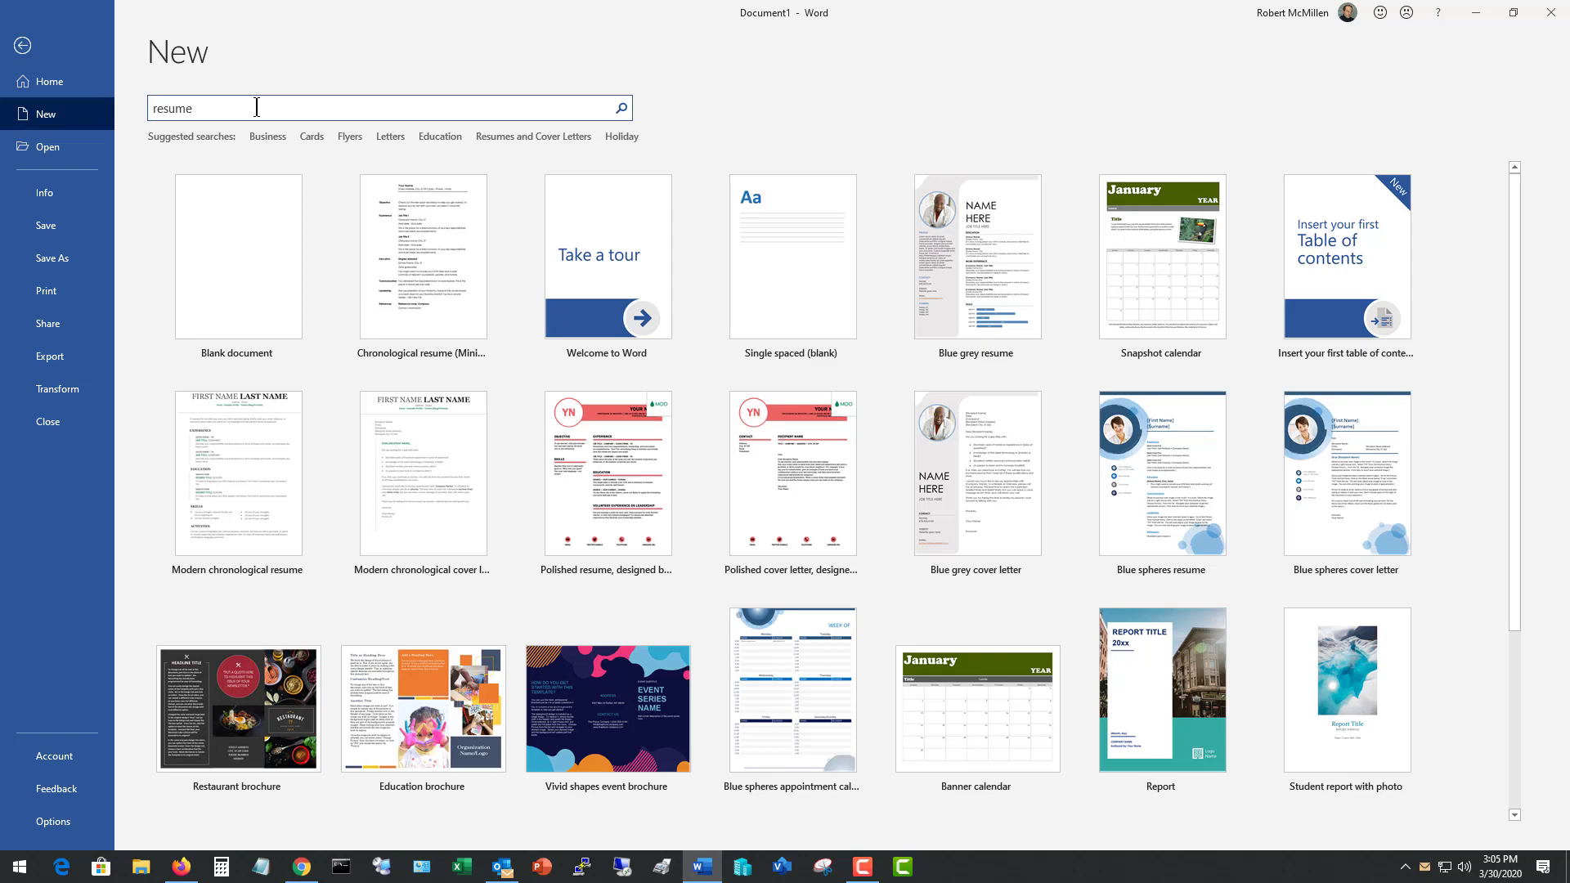
key("Return")
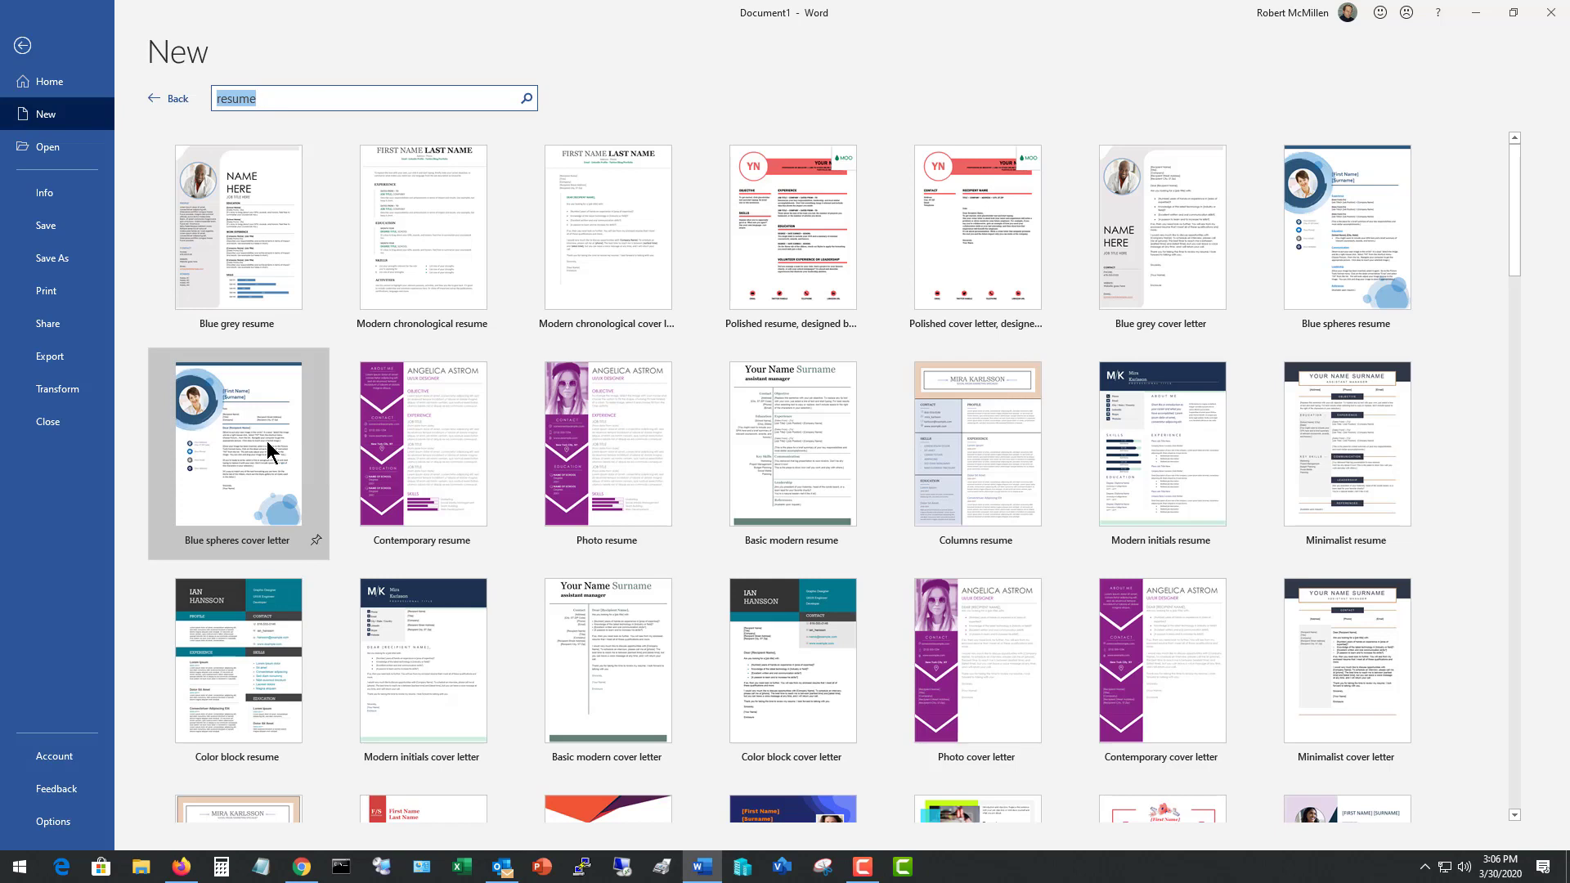
left_click(410, 238)
left_click(942, 450)
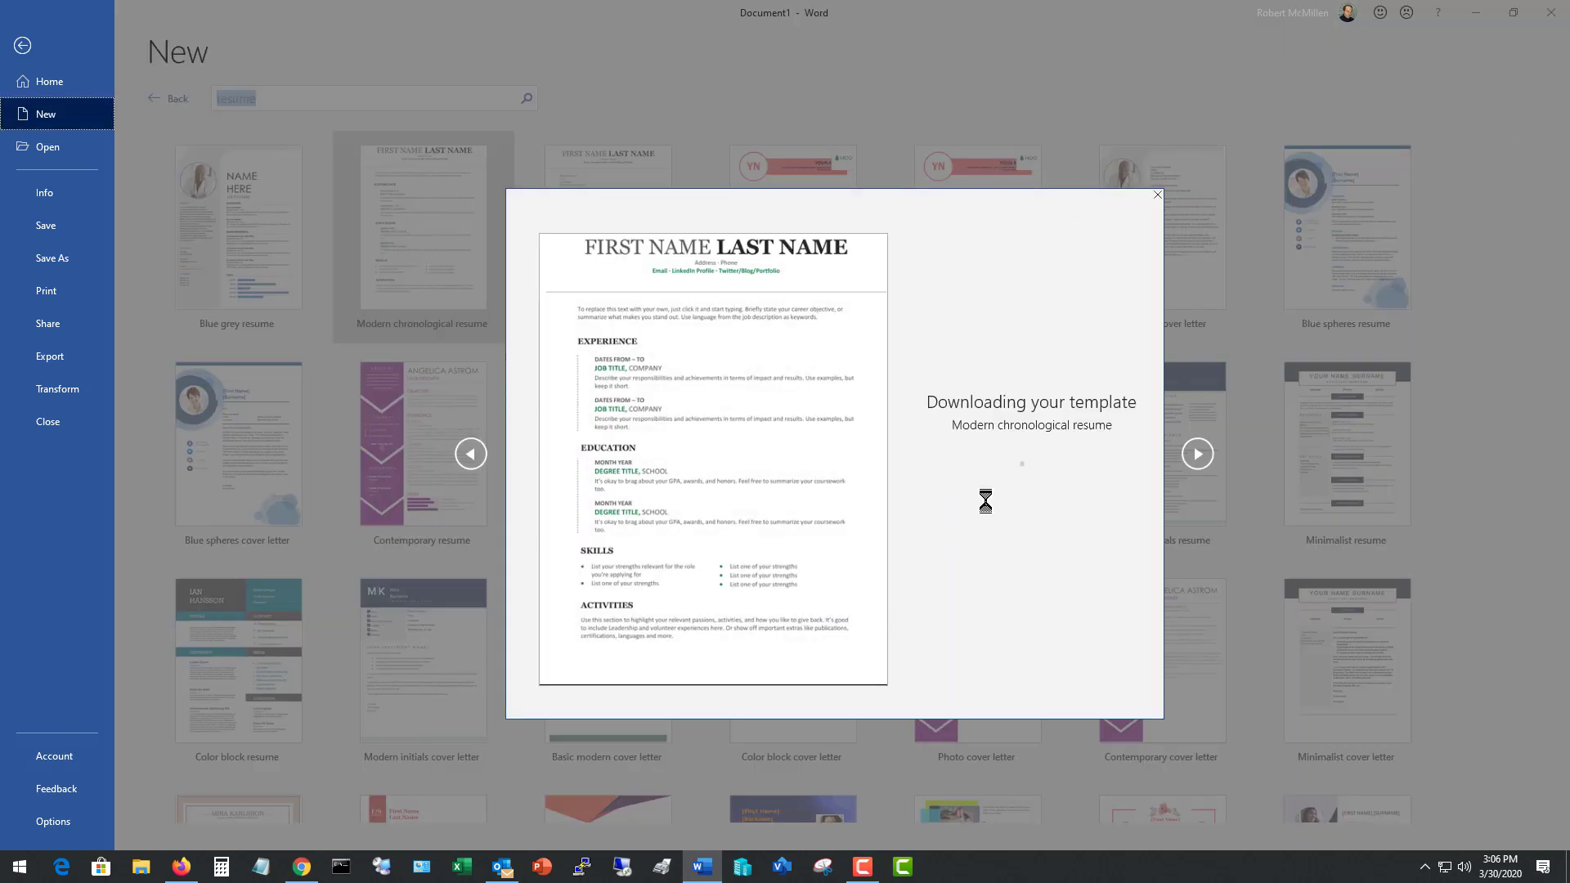
Look through the resume template's sections from the name header down to Activities.
scroll(895, 555, "down", 3)
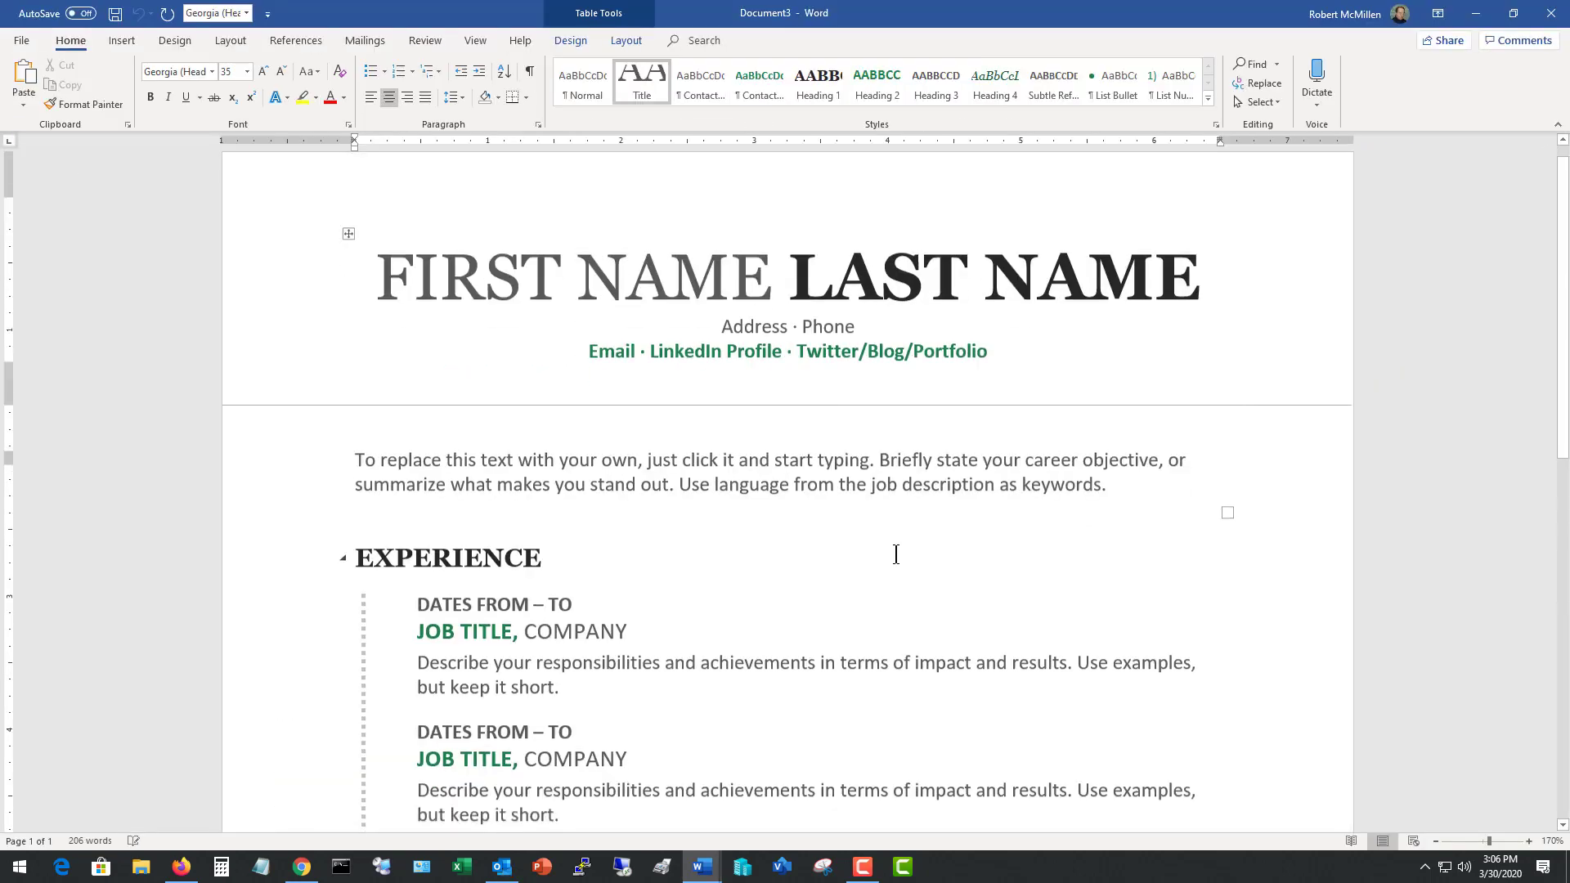
scroll(896, 554, "down", 4)
scroll(896, 554, "down", 3)
scroll(896, 554, "up", 2)
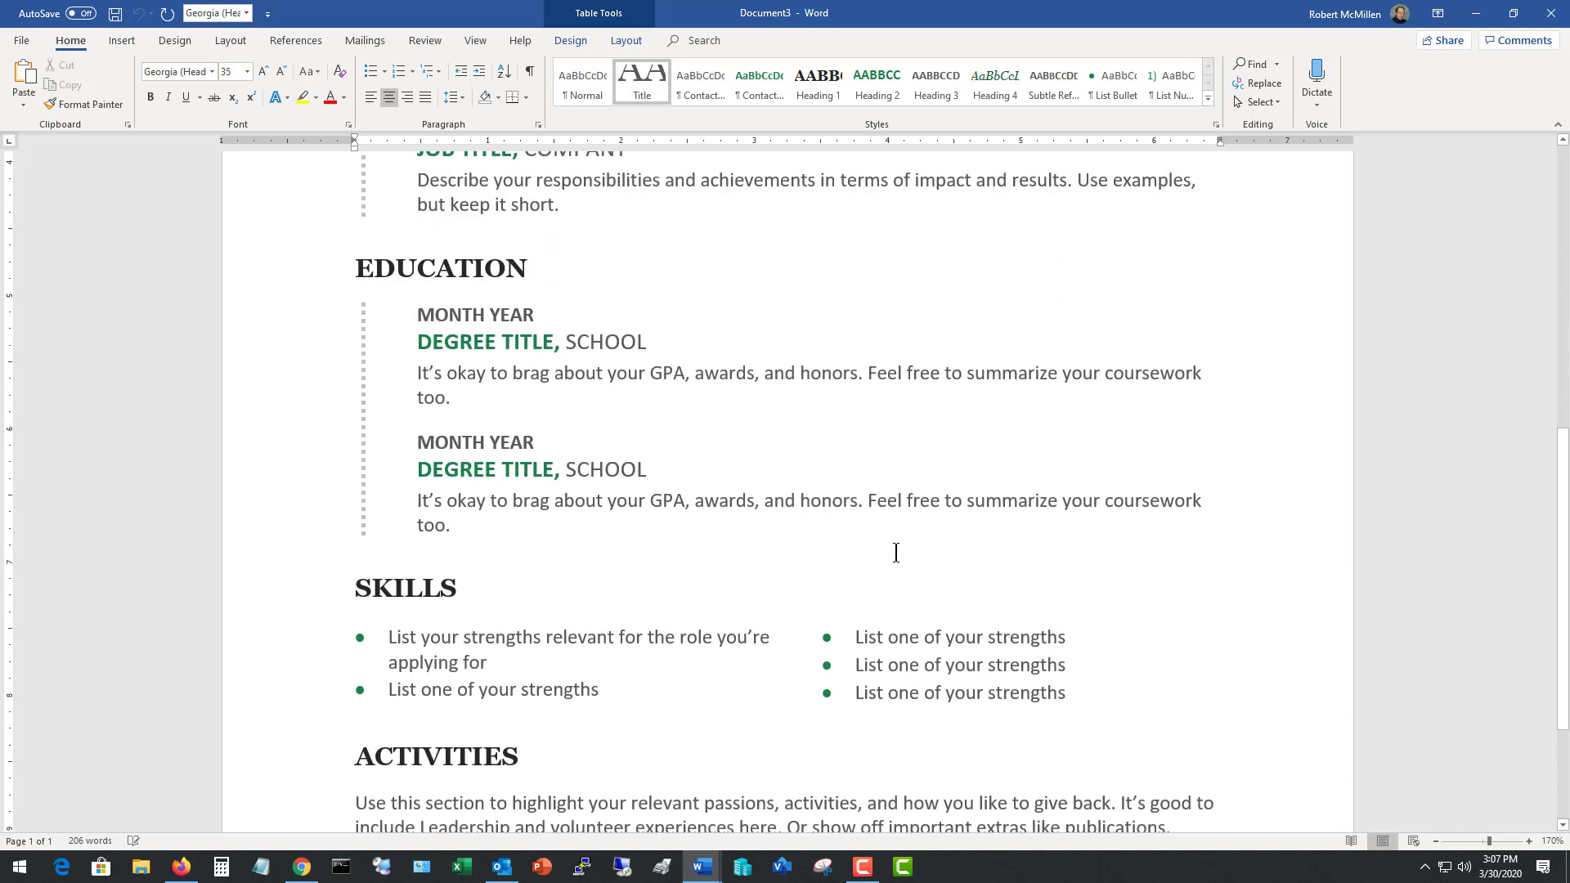
scroll(895, 554, "down", 3)
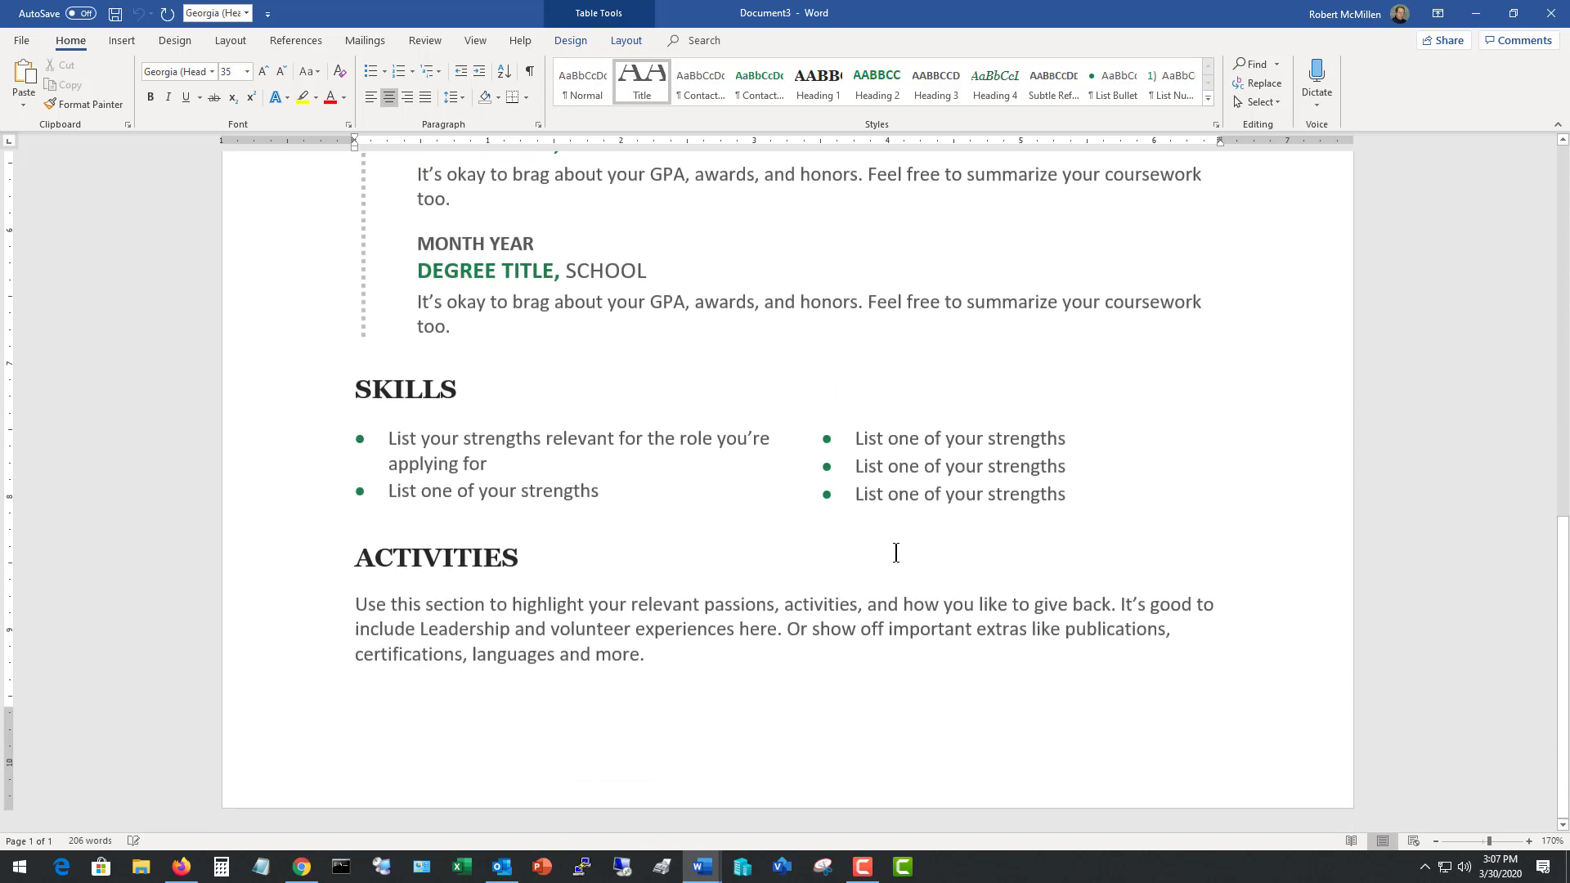
scroll(896, 553, "up", 6)
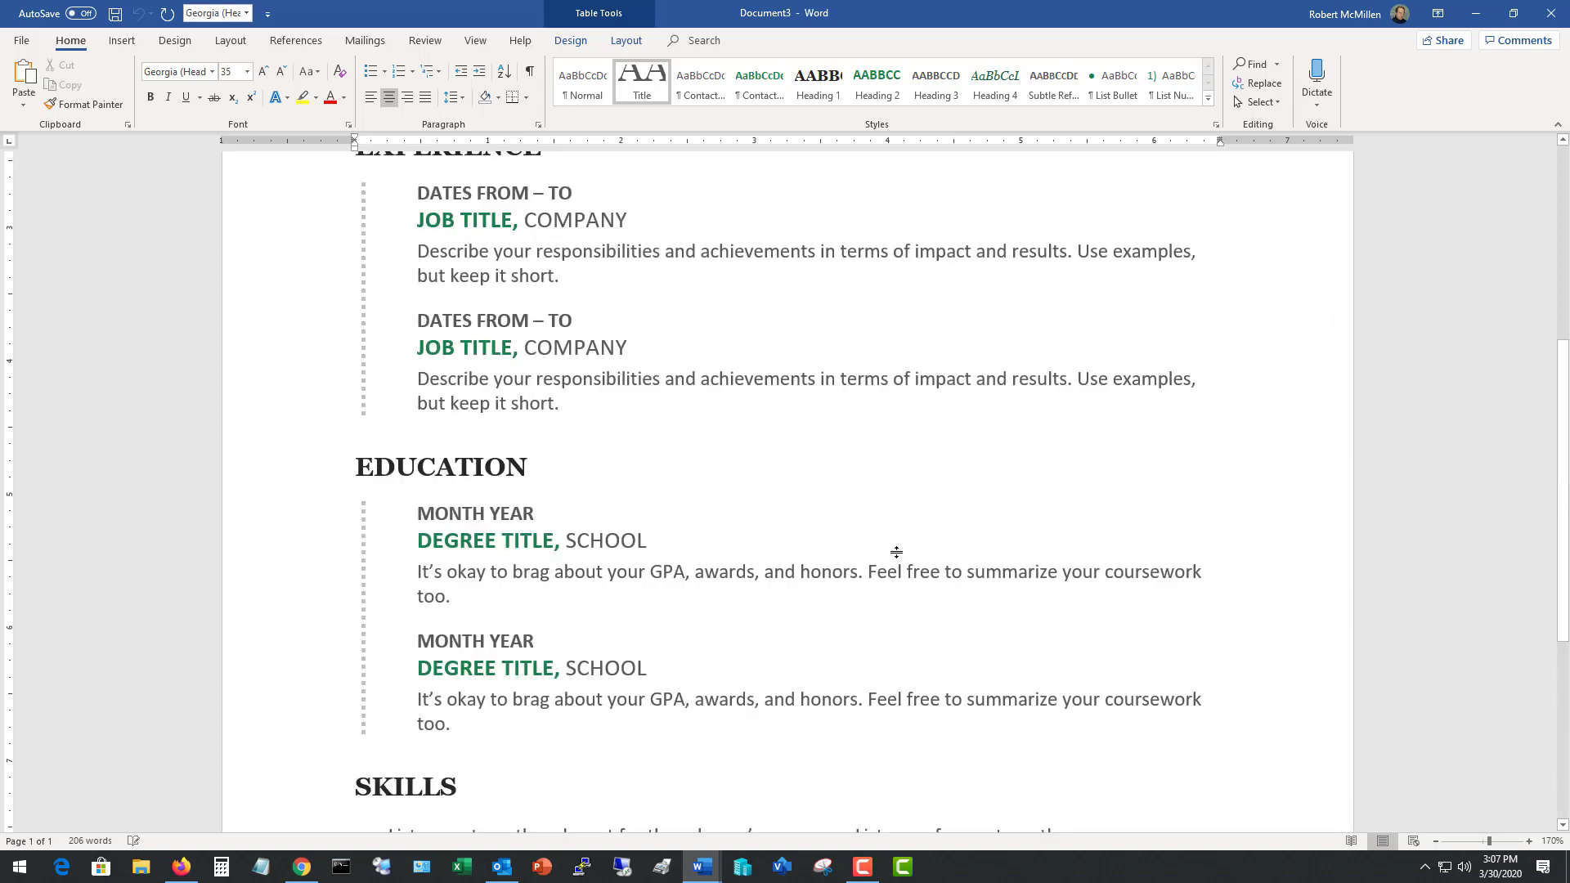
scroll(896, 553, "up", 7)
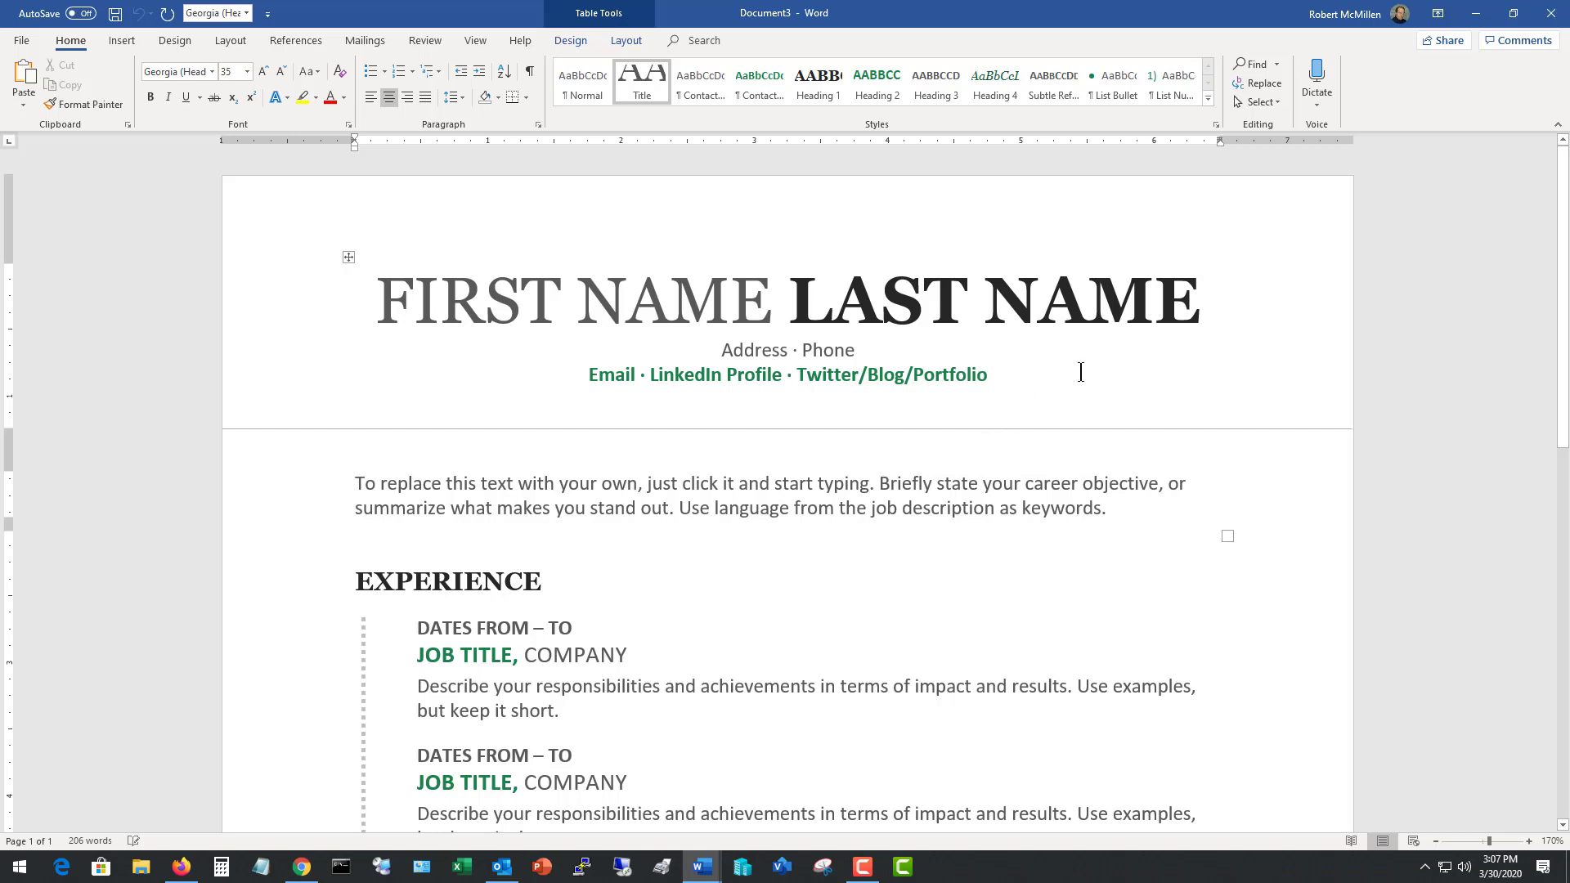
Replace the header placeholders with the applicant's first and last name, address, phone number, e-mail and LinkedIn profile address.
left_click(1190, 309)
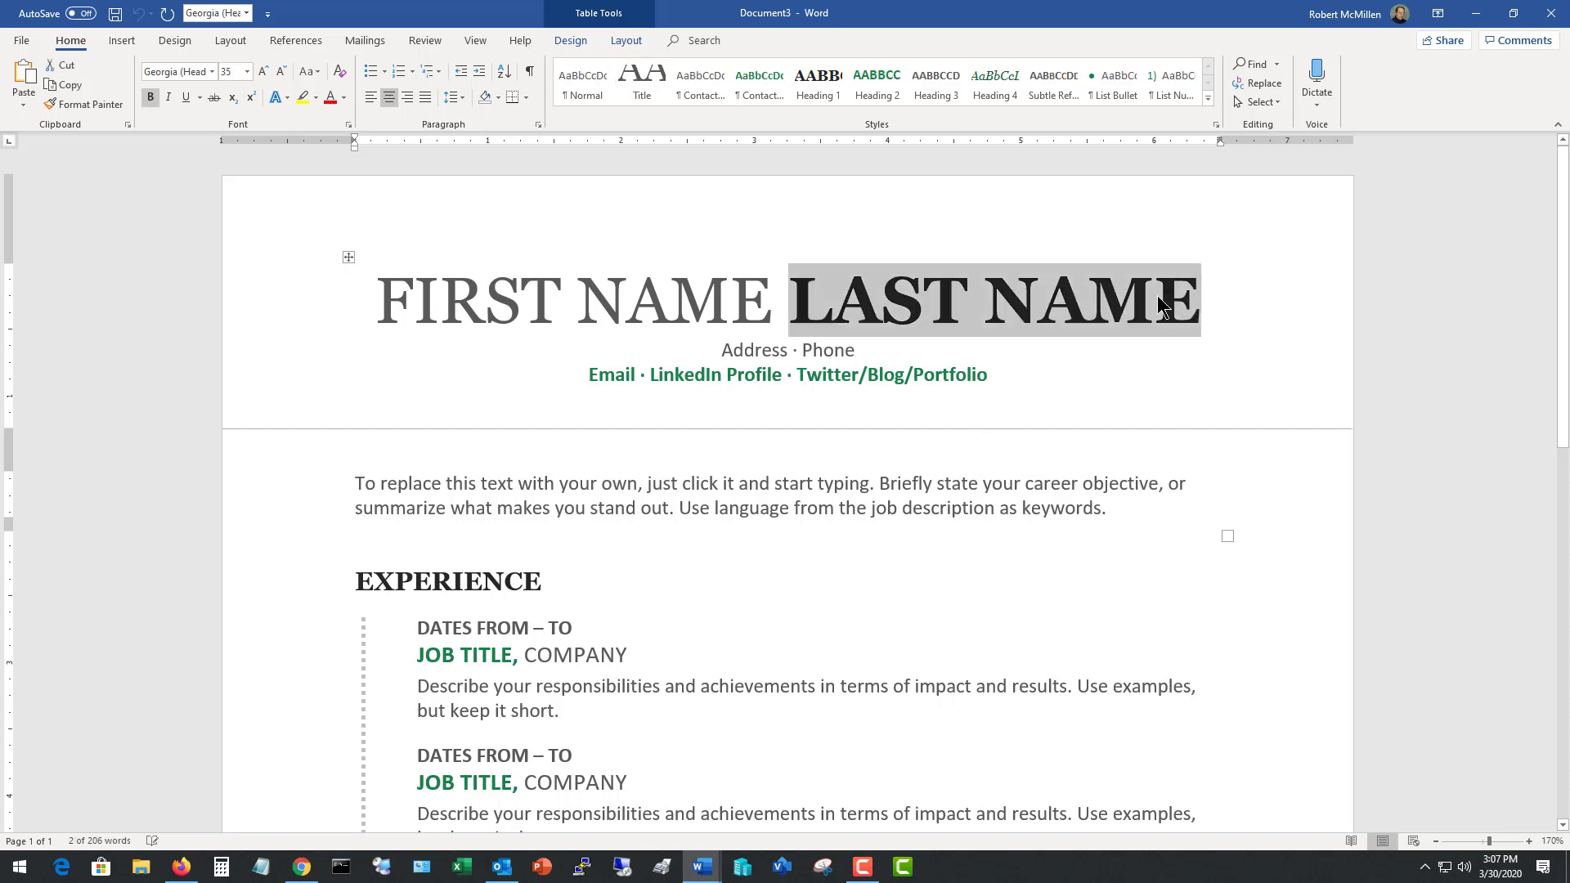
left_click(386, 301)
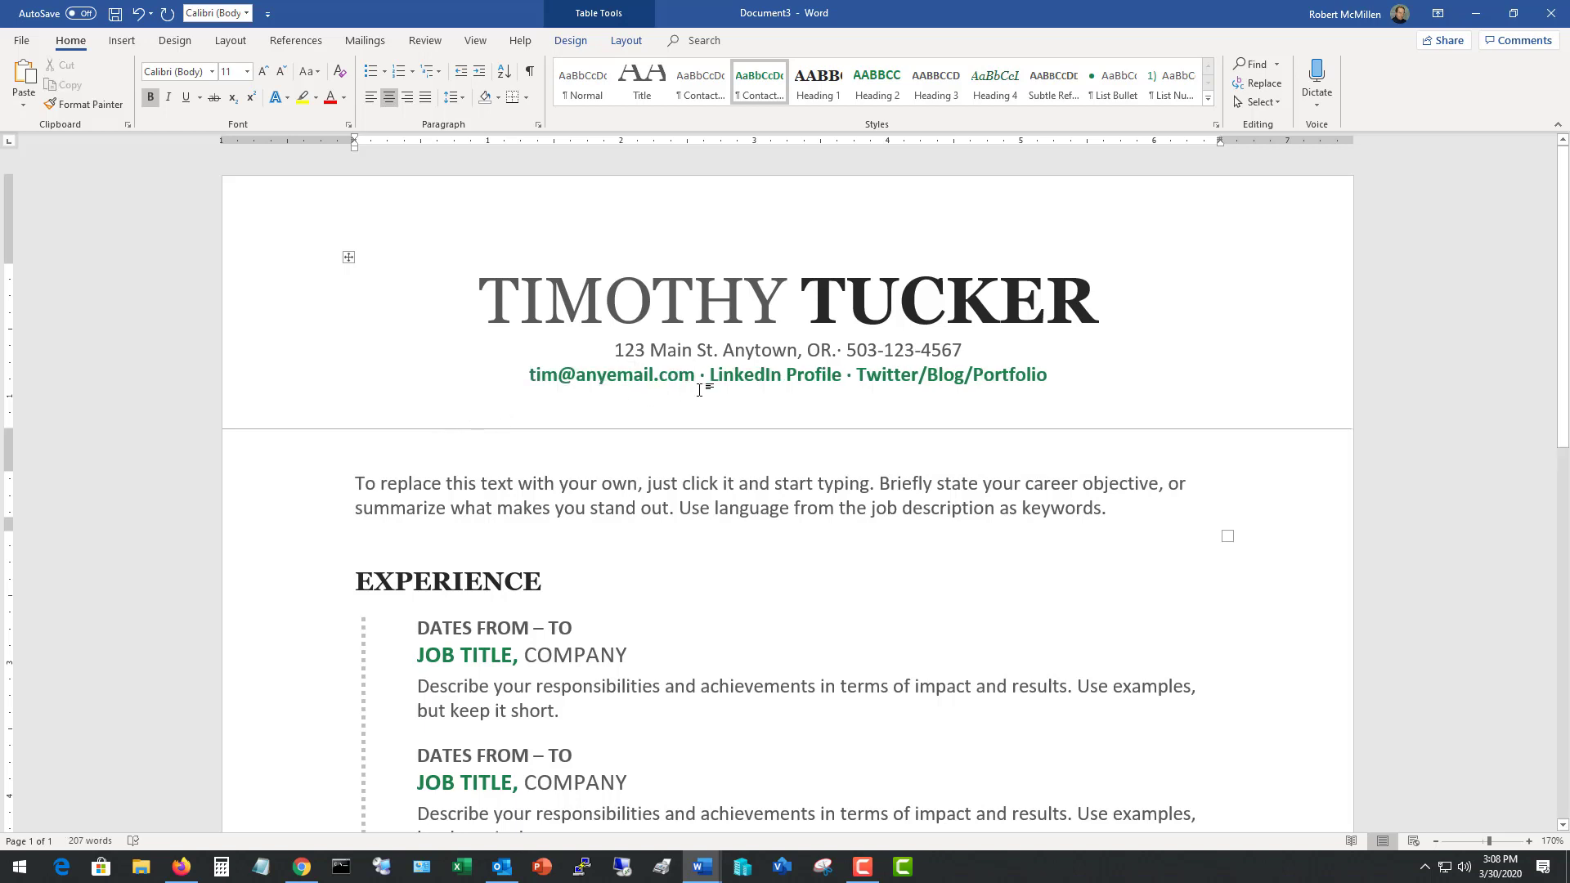
left_click(712, 378)
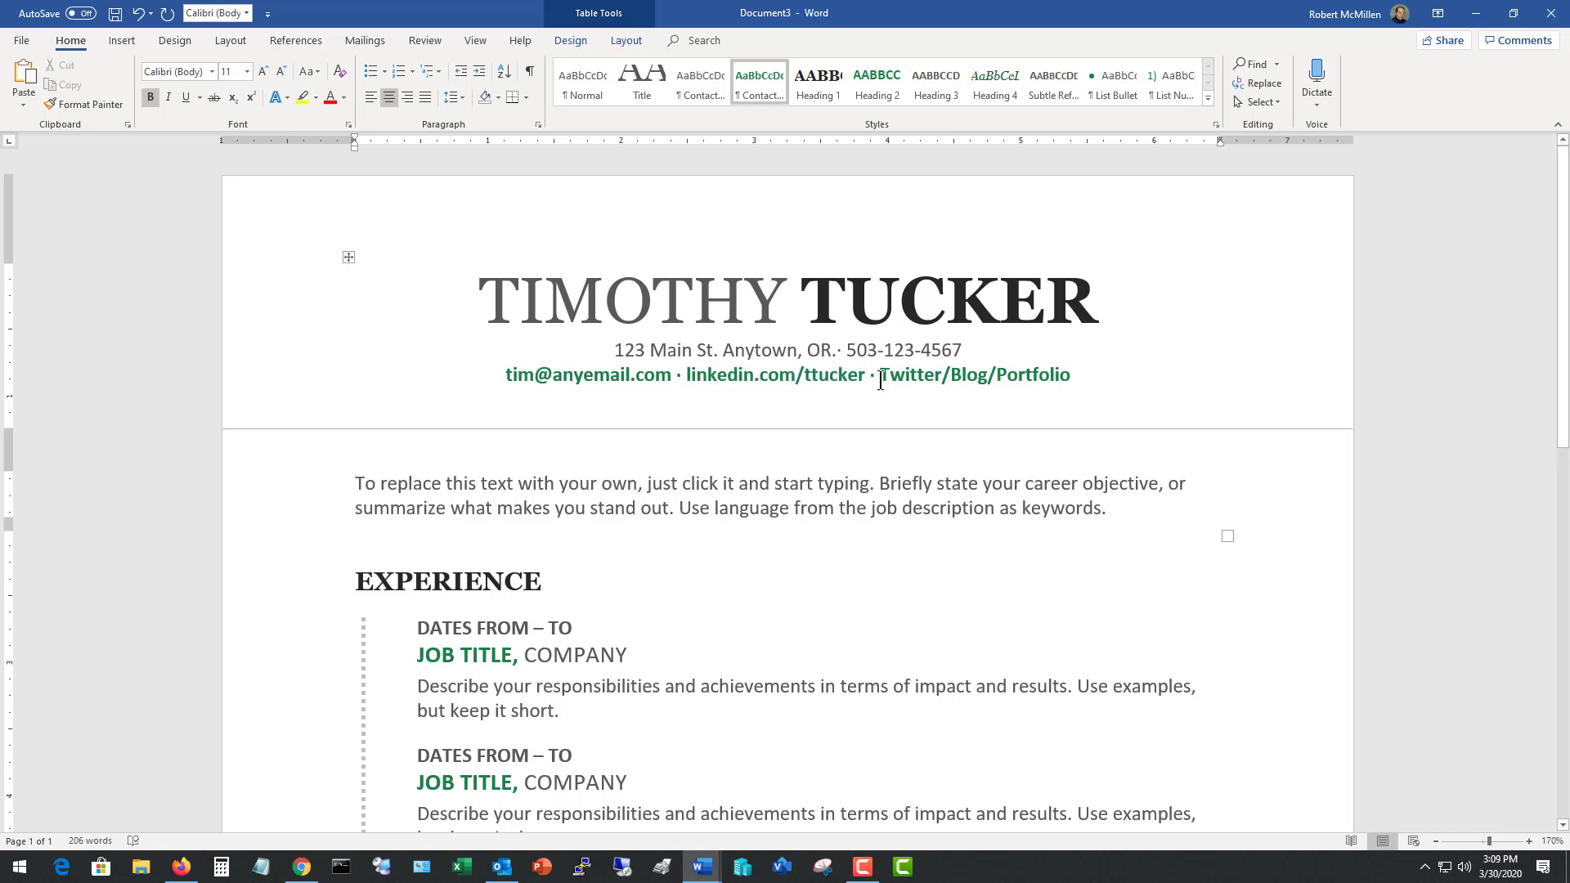
Delete the Twitter/Blog/Portfolio placeholder and the trailing separator dot from the resume's contact line.
left_click(886, 376)
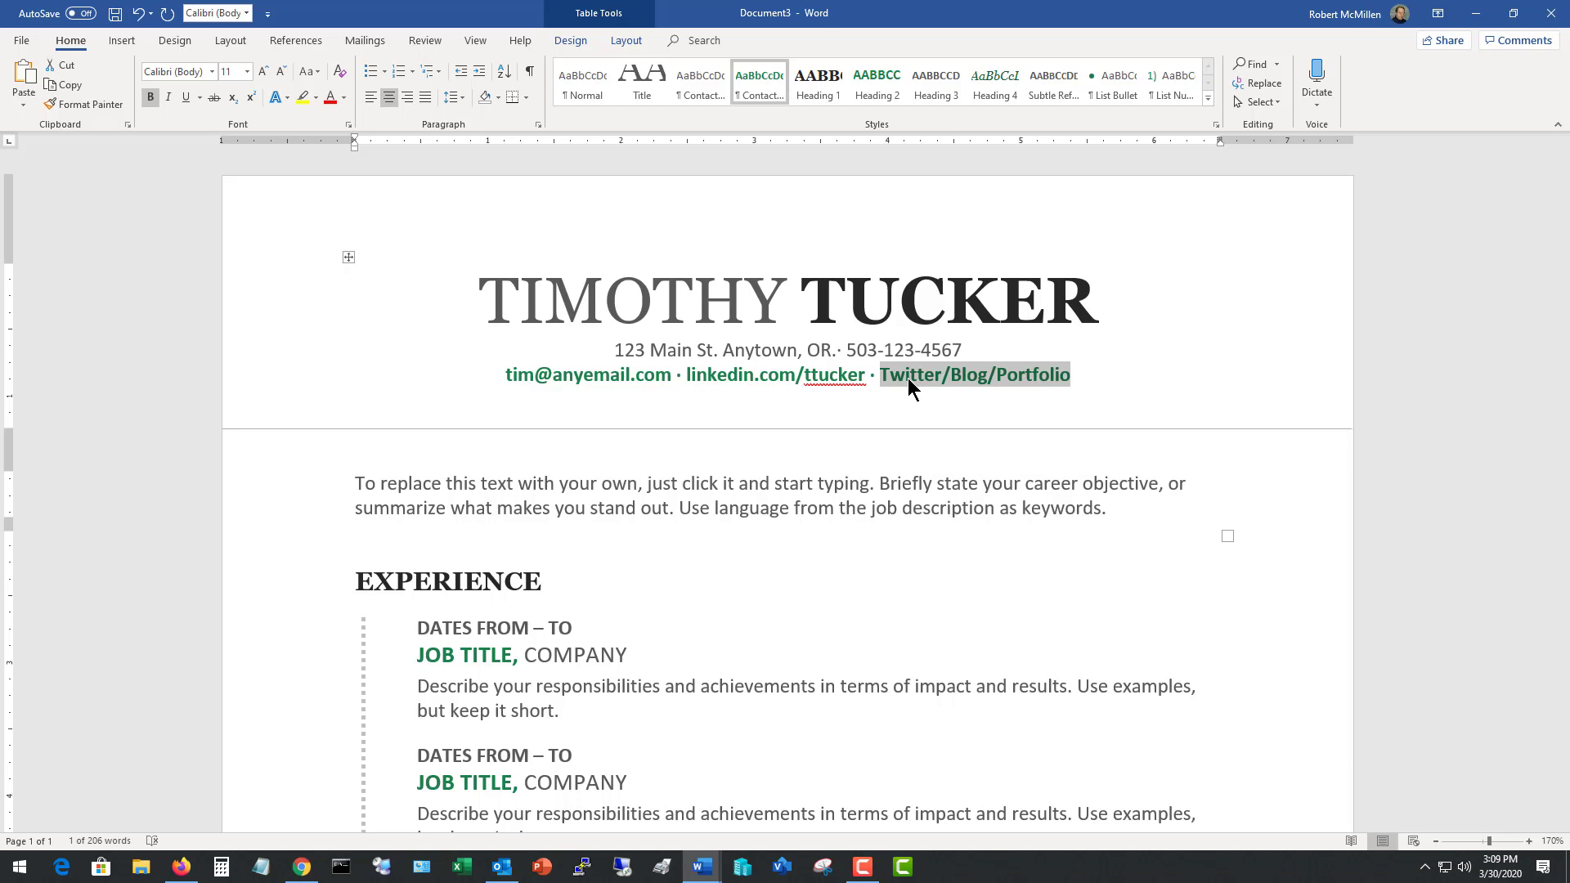
key("Delete")
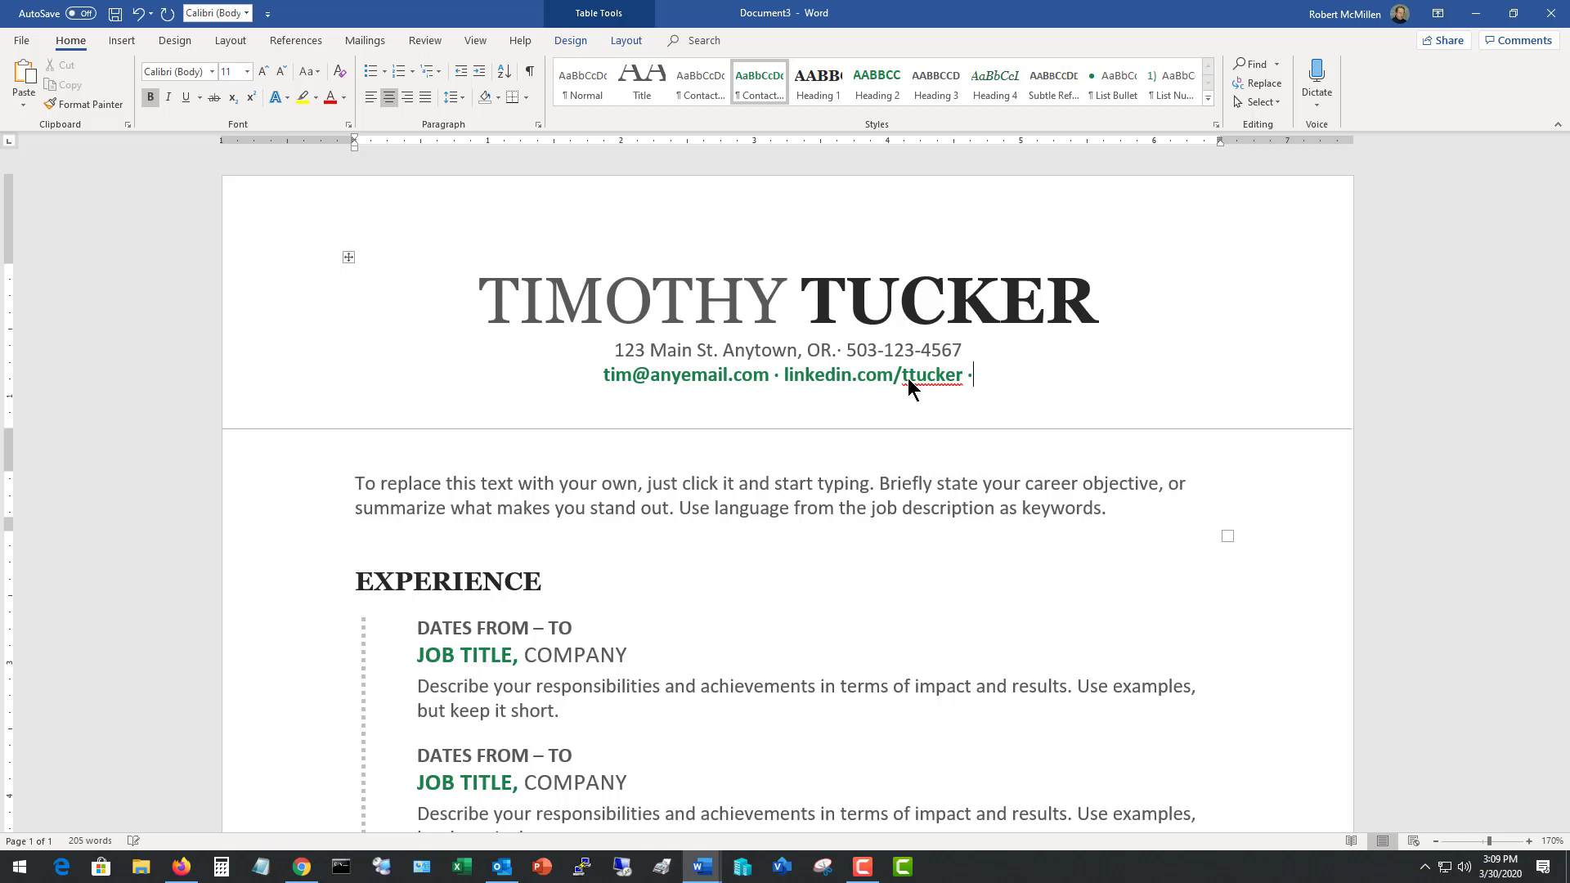
key("shift+Left")
key("Delete")
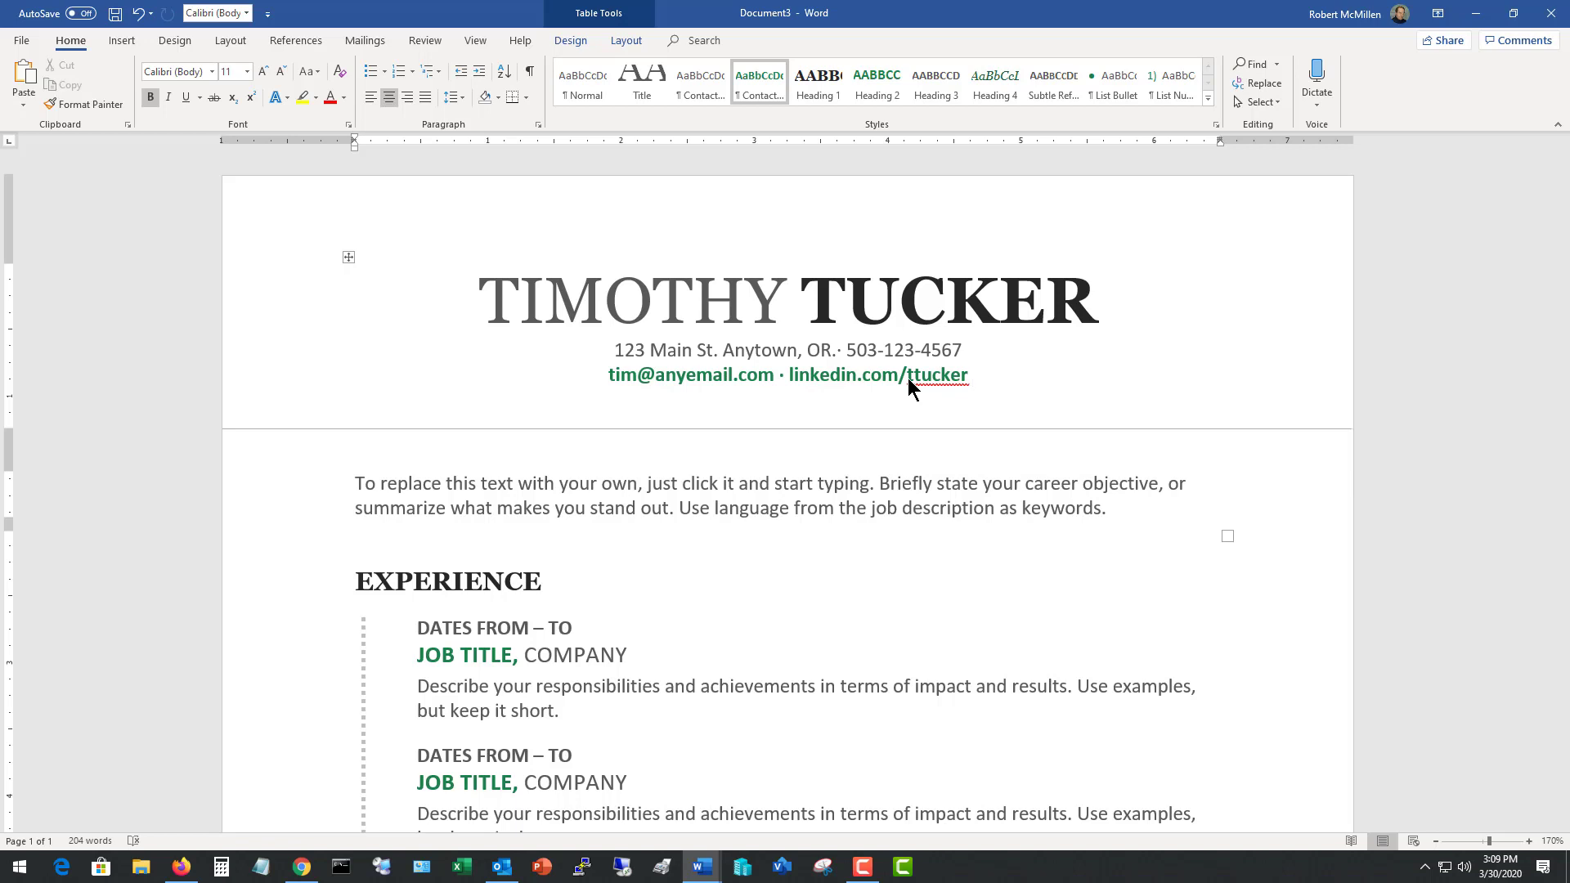
Replace the objective placeholder with a goal of being an IT administrator who utilizes network administration skills and is an invaluable team player.
scroll(910, 386, "down", 3)
left_click(1080, 310)
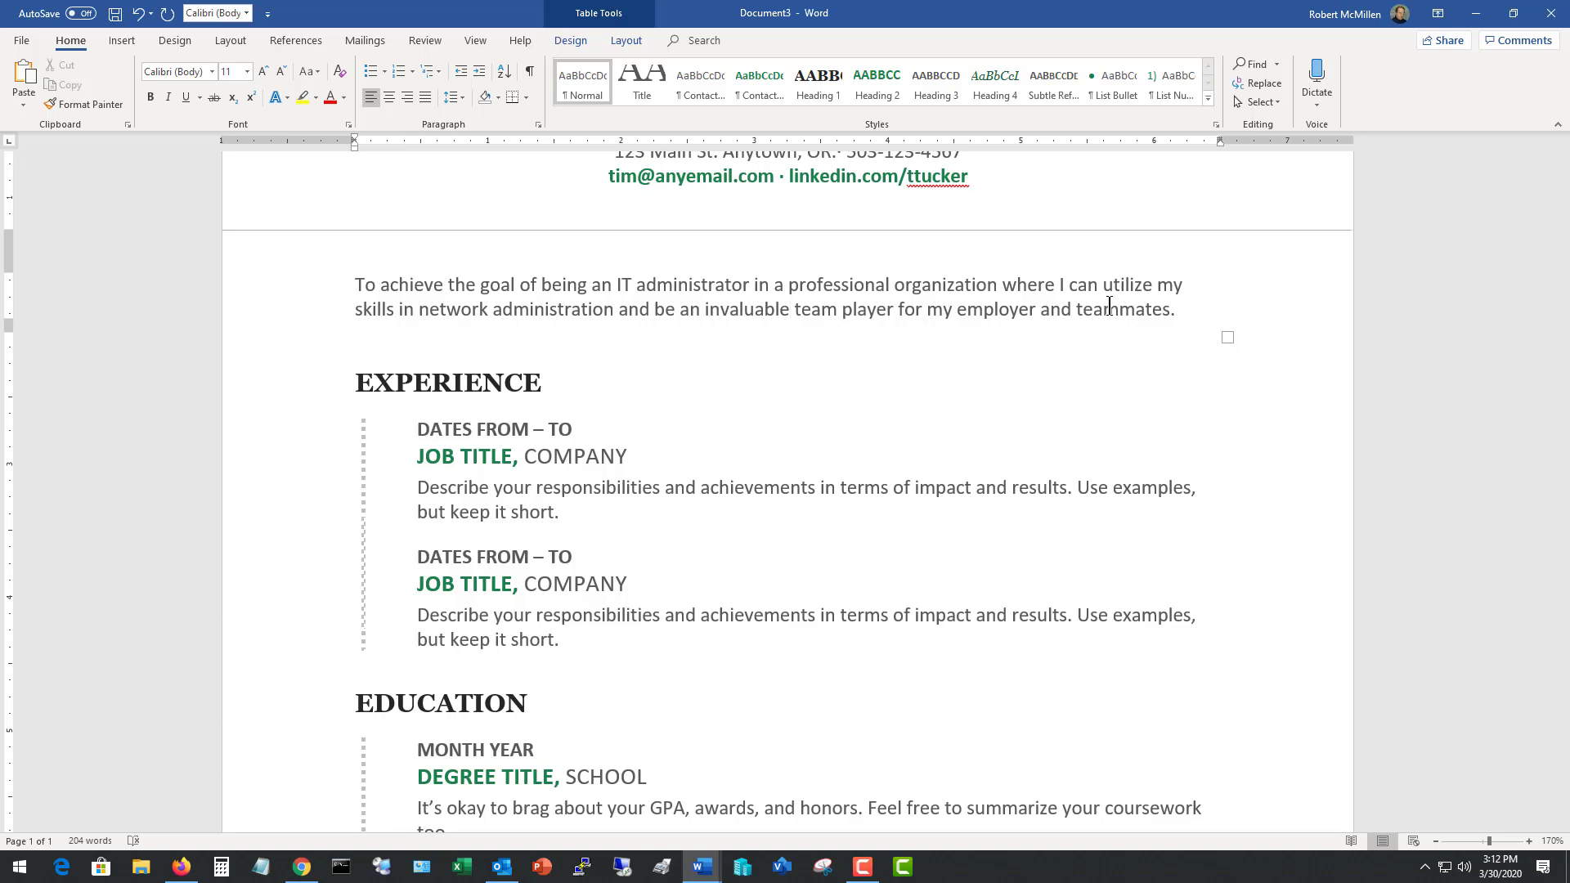
Fill in the Experience headings: IT Administrator at Awesome Company, 1/2015 to 4/2020, and Help Desk at Great Company, 1/2013 to 12/2014.
key("Down")
key("Down")
key("Down")
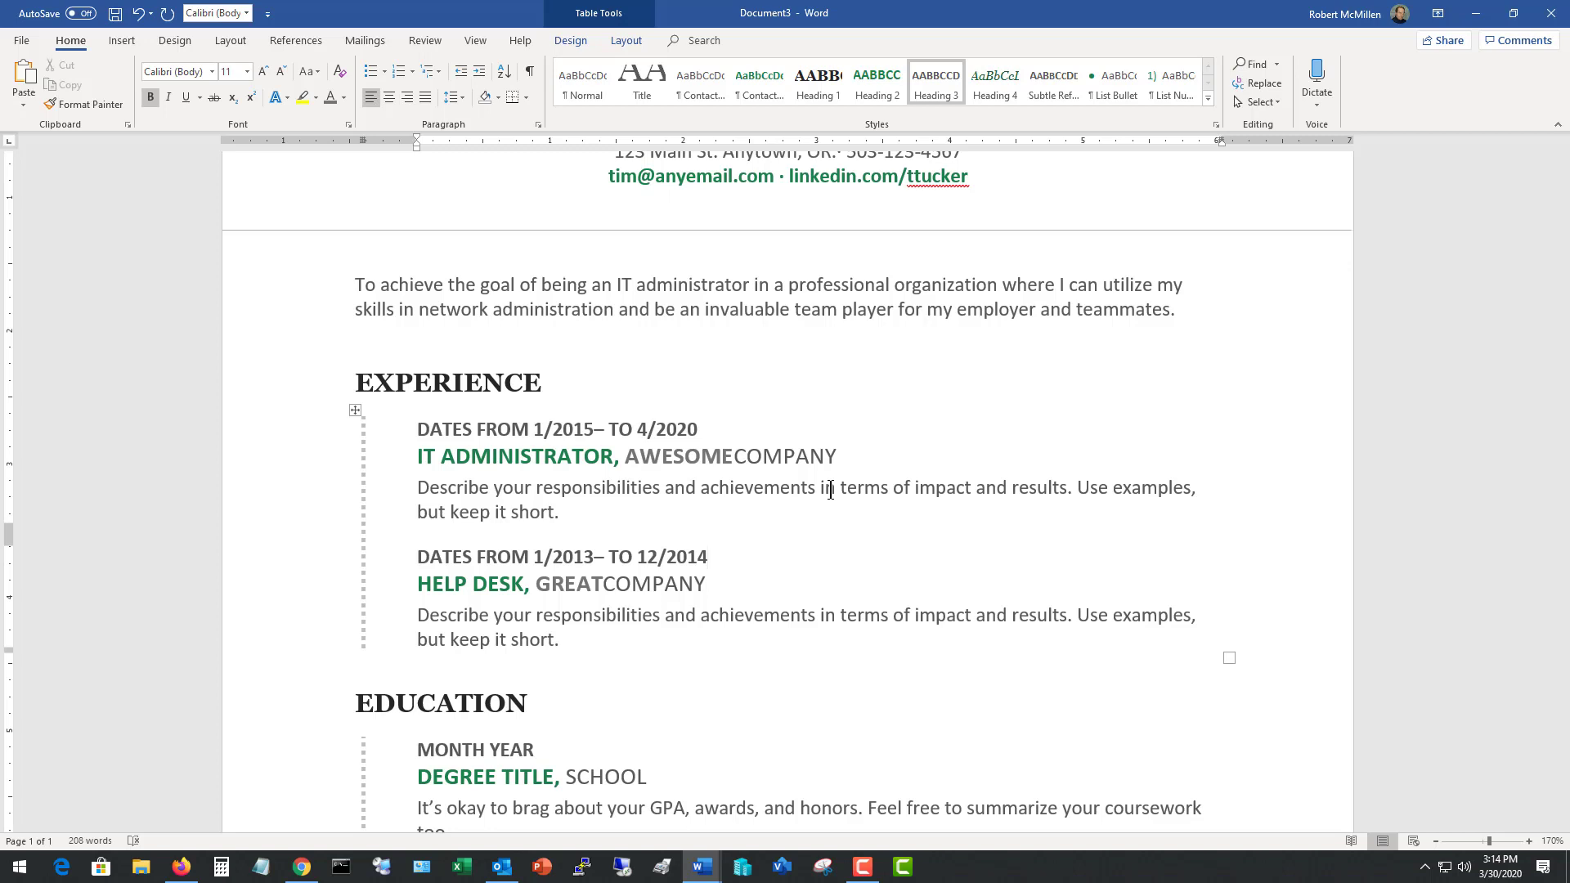
Replace both job descriptions with duties and add achievement lines on uptime, reduced business losses, call resolution time, closed tickets and caller satisfaction.
triple_click(605, 511)
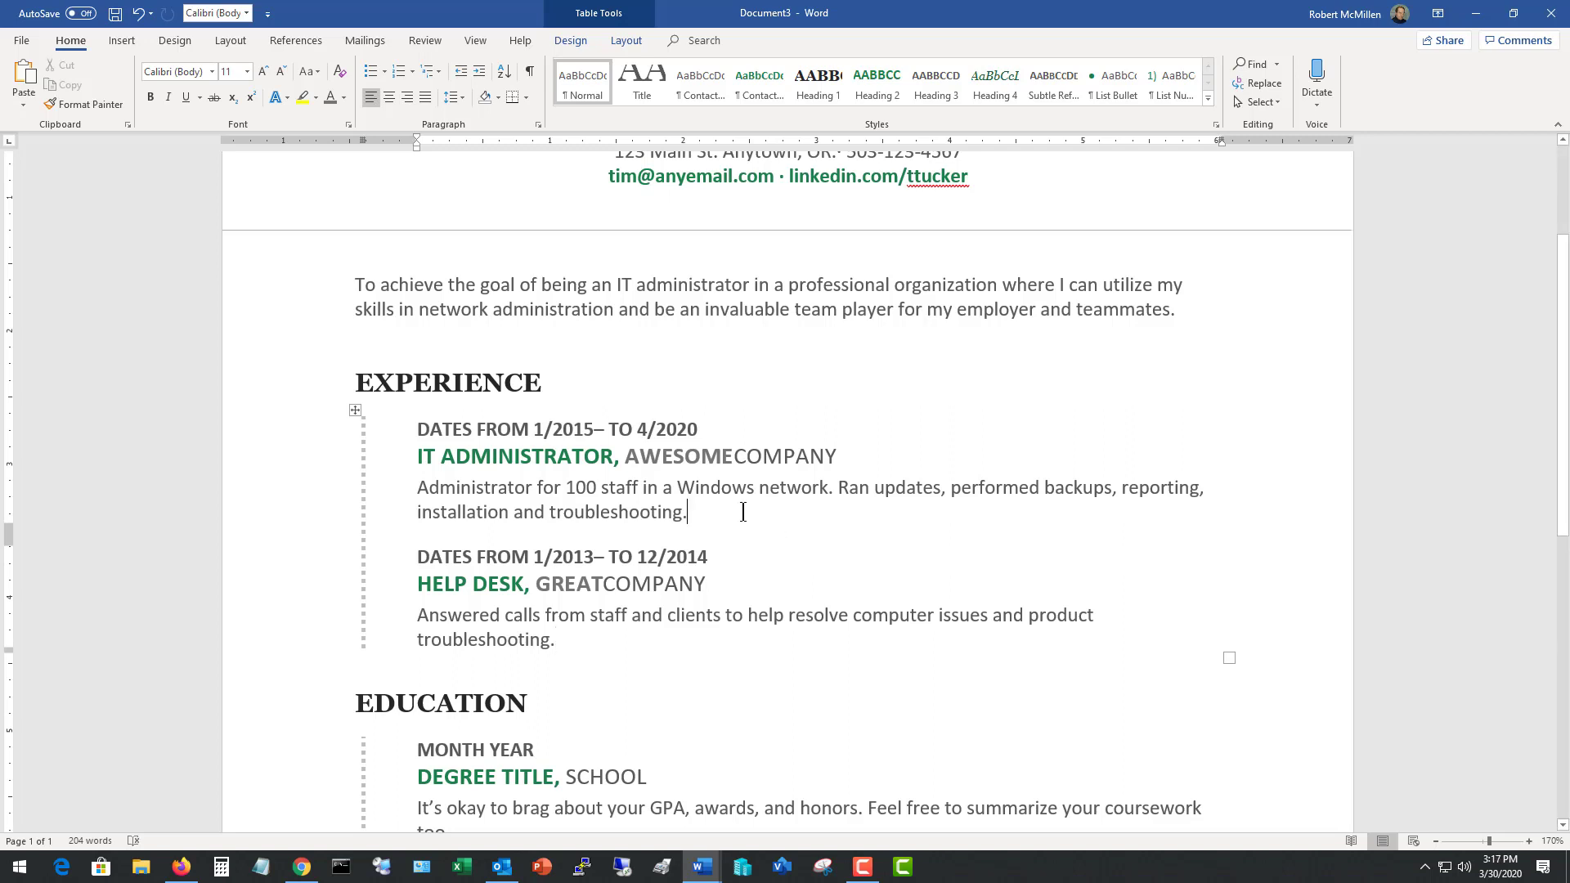
key("ctrl+z")
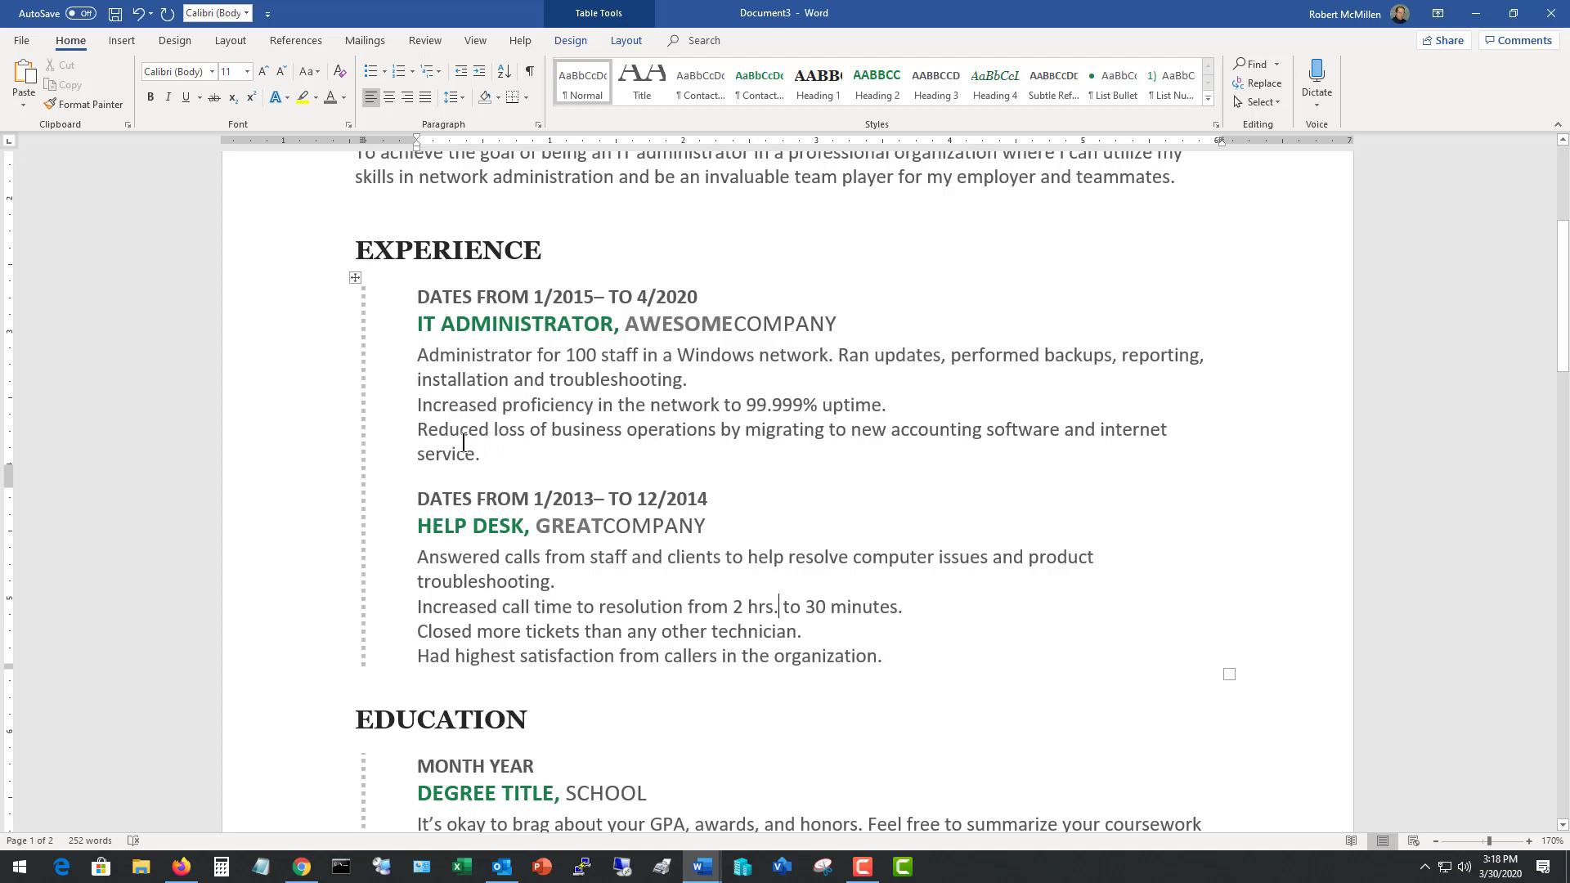
Format the description and achievement lines of the IT Administrator job as a bulleted list.
left_click_drag(418, 406, 928, 409)
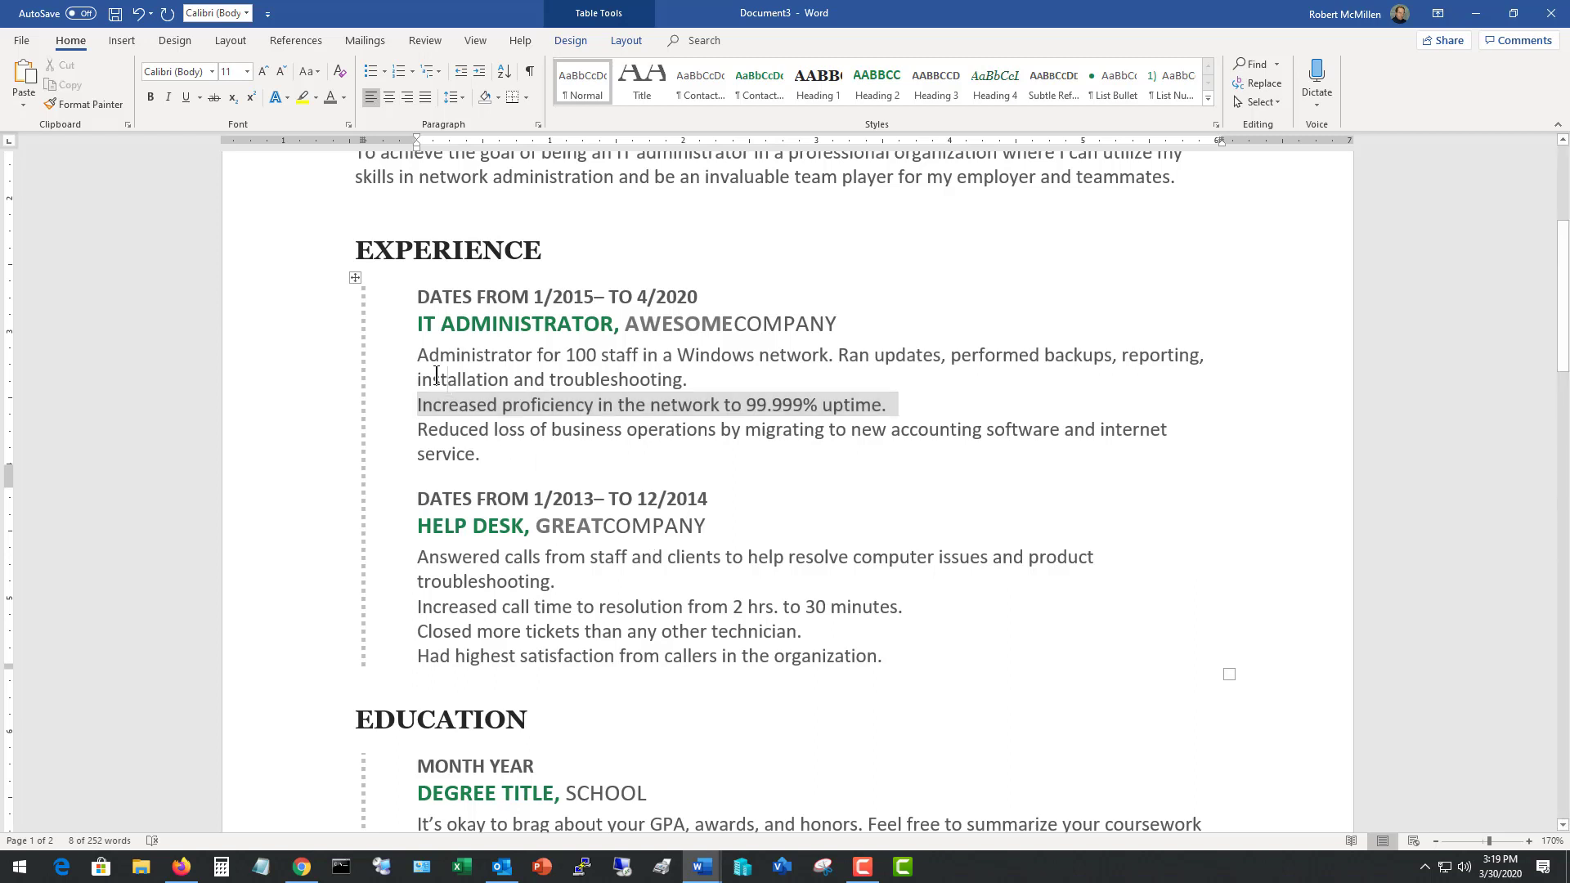
left_click(418, 355)
left_click(491, 455, "shift")
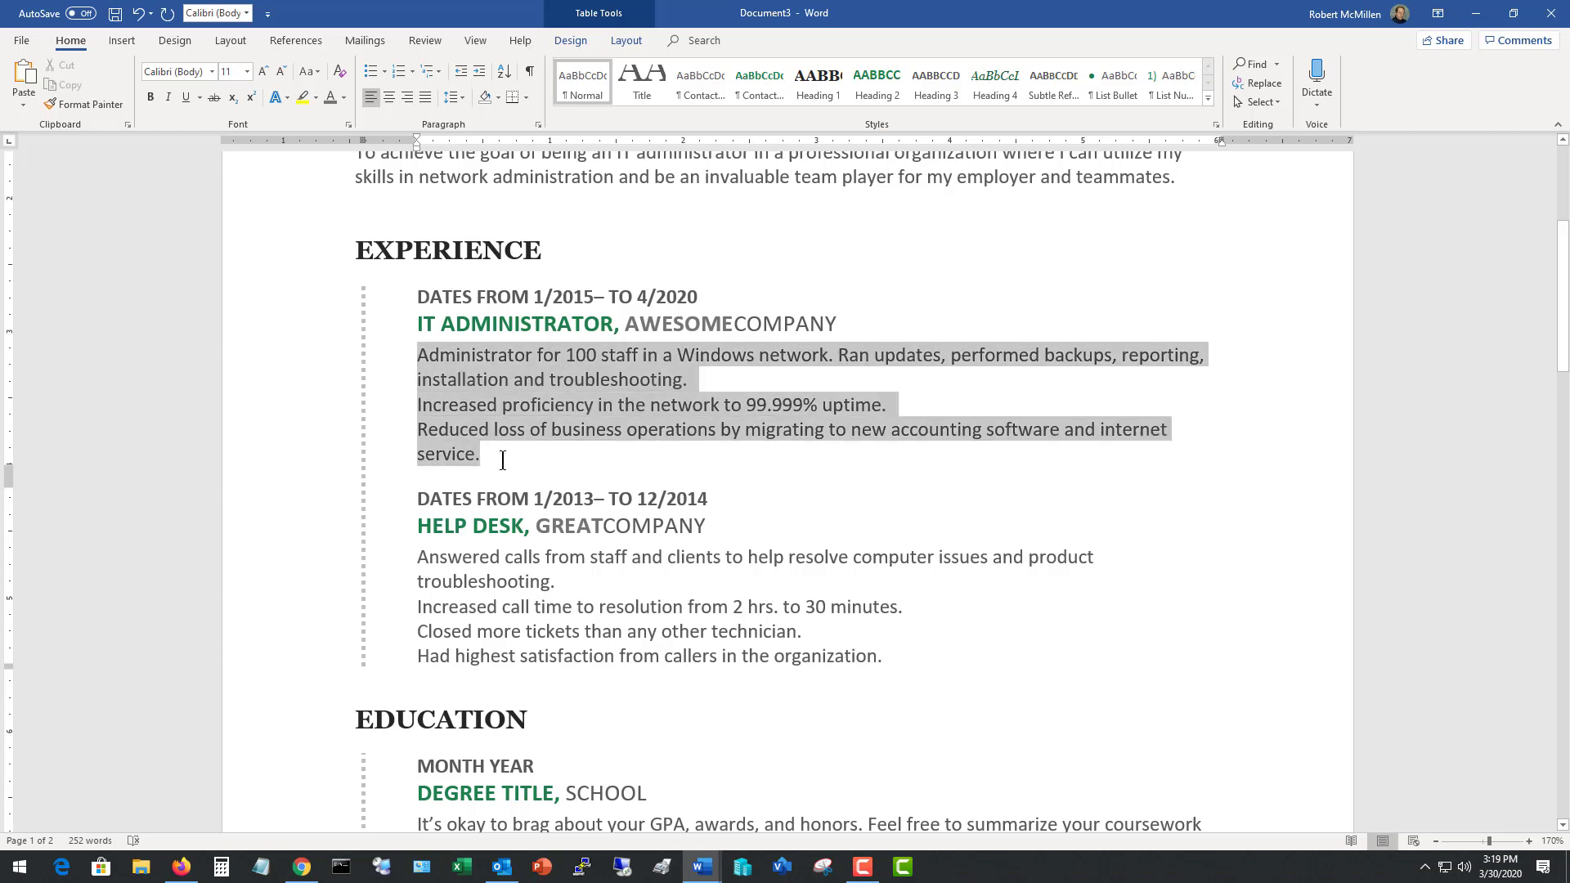
left_click(370, 75)
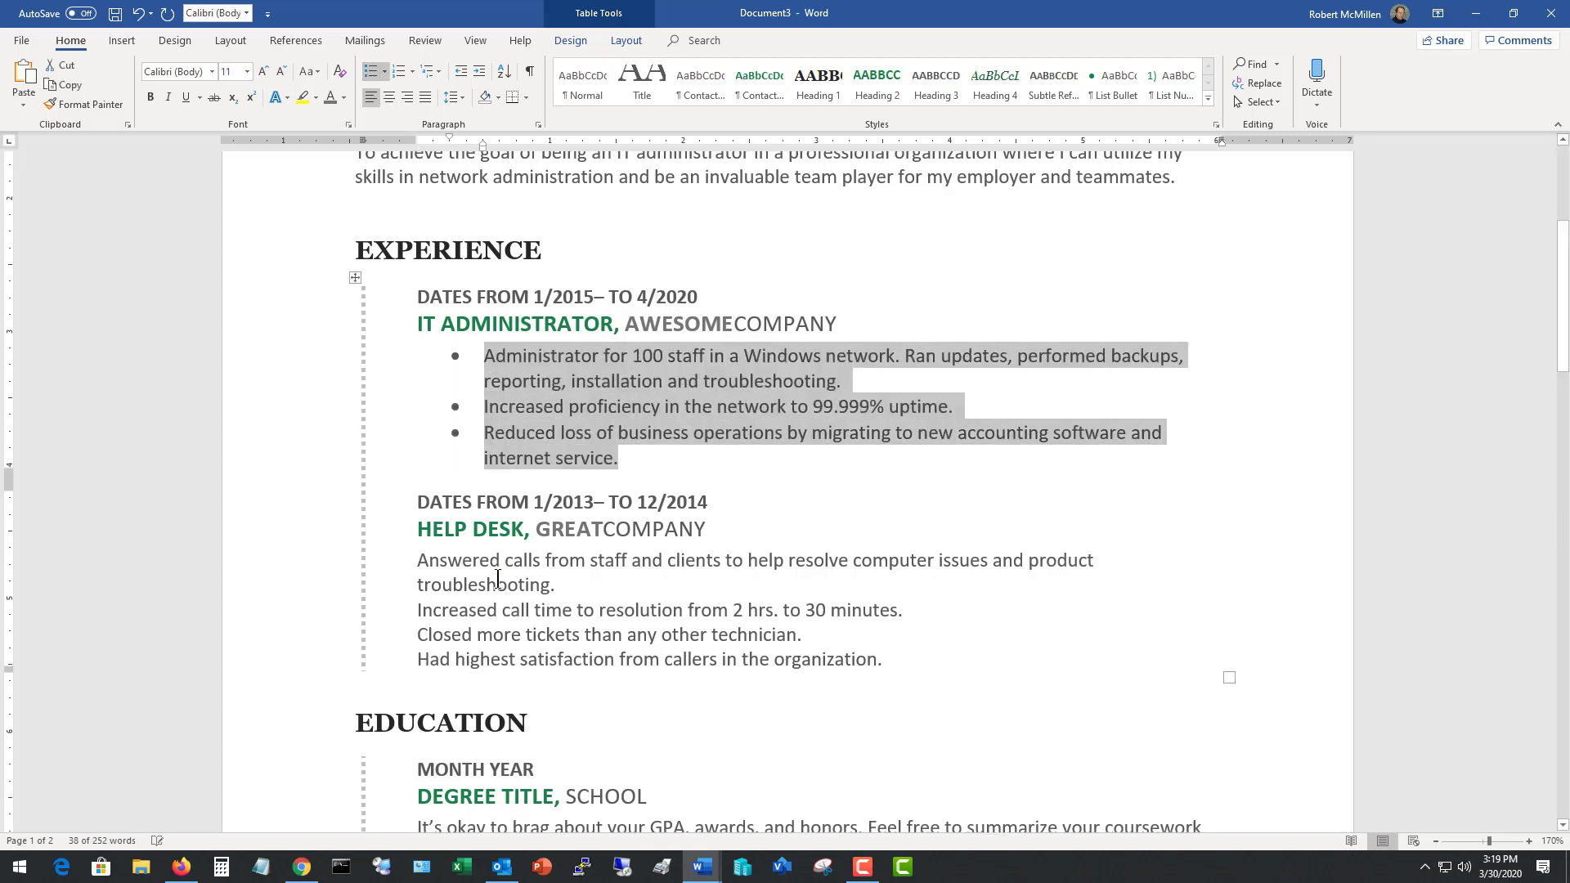
Format the description and achievement lines of the Help Desk job as a bulleted list.
left_click(418, 559)
left_click(525, 584, "shift")
left_click(903, 654, "shift")
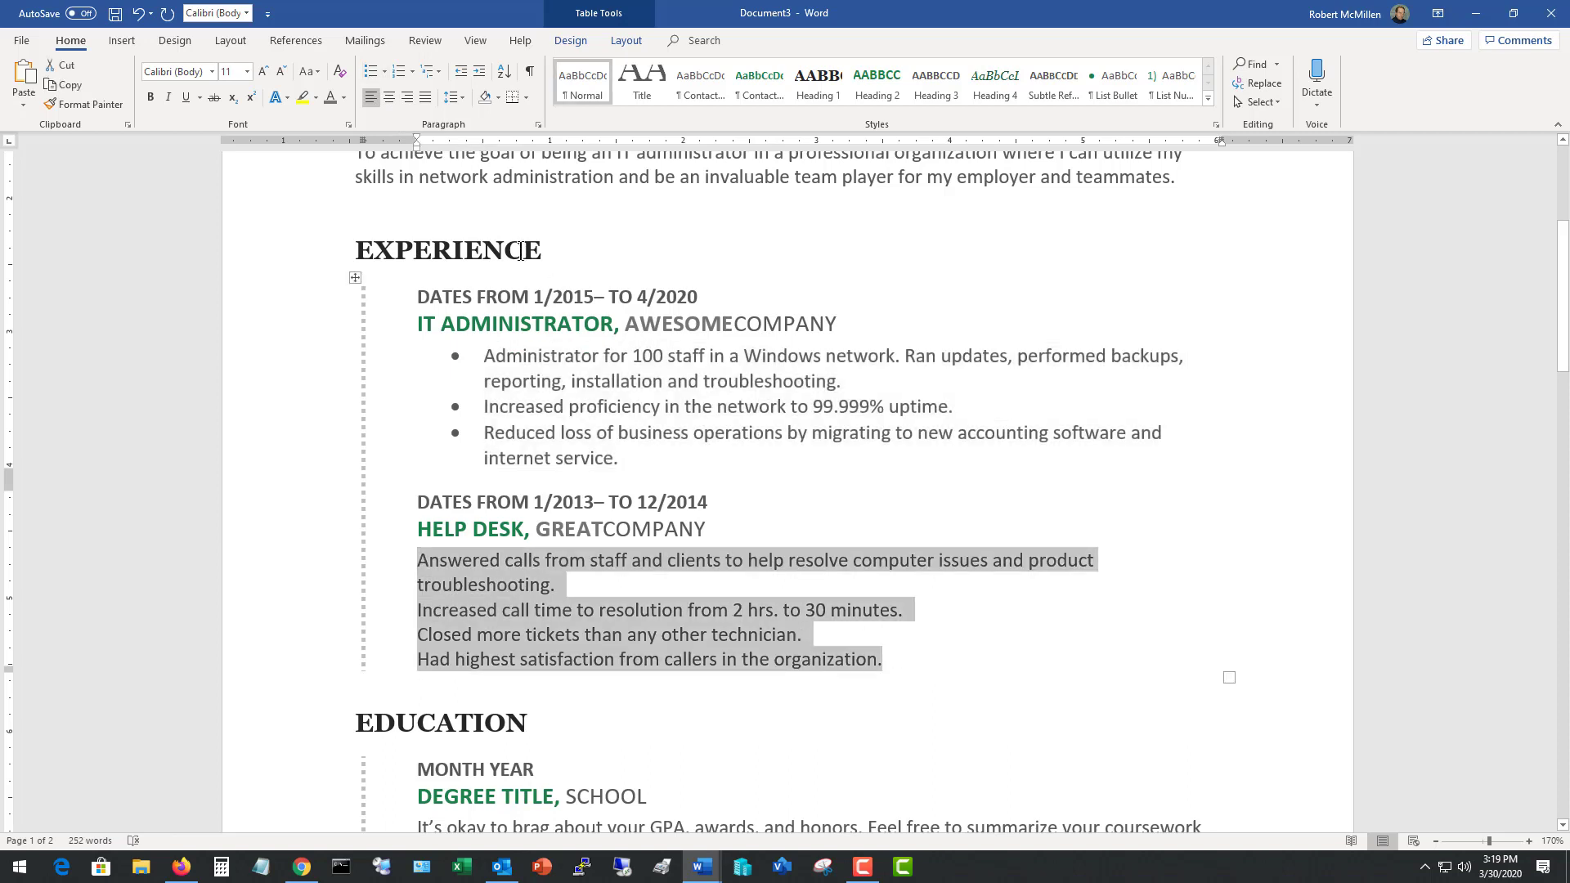
left_click(370, 75)
left_click(1087, 662)
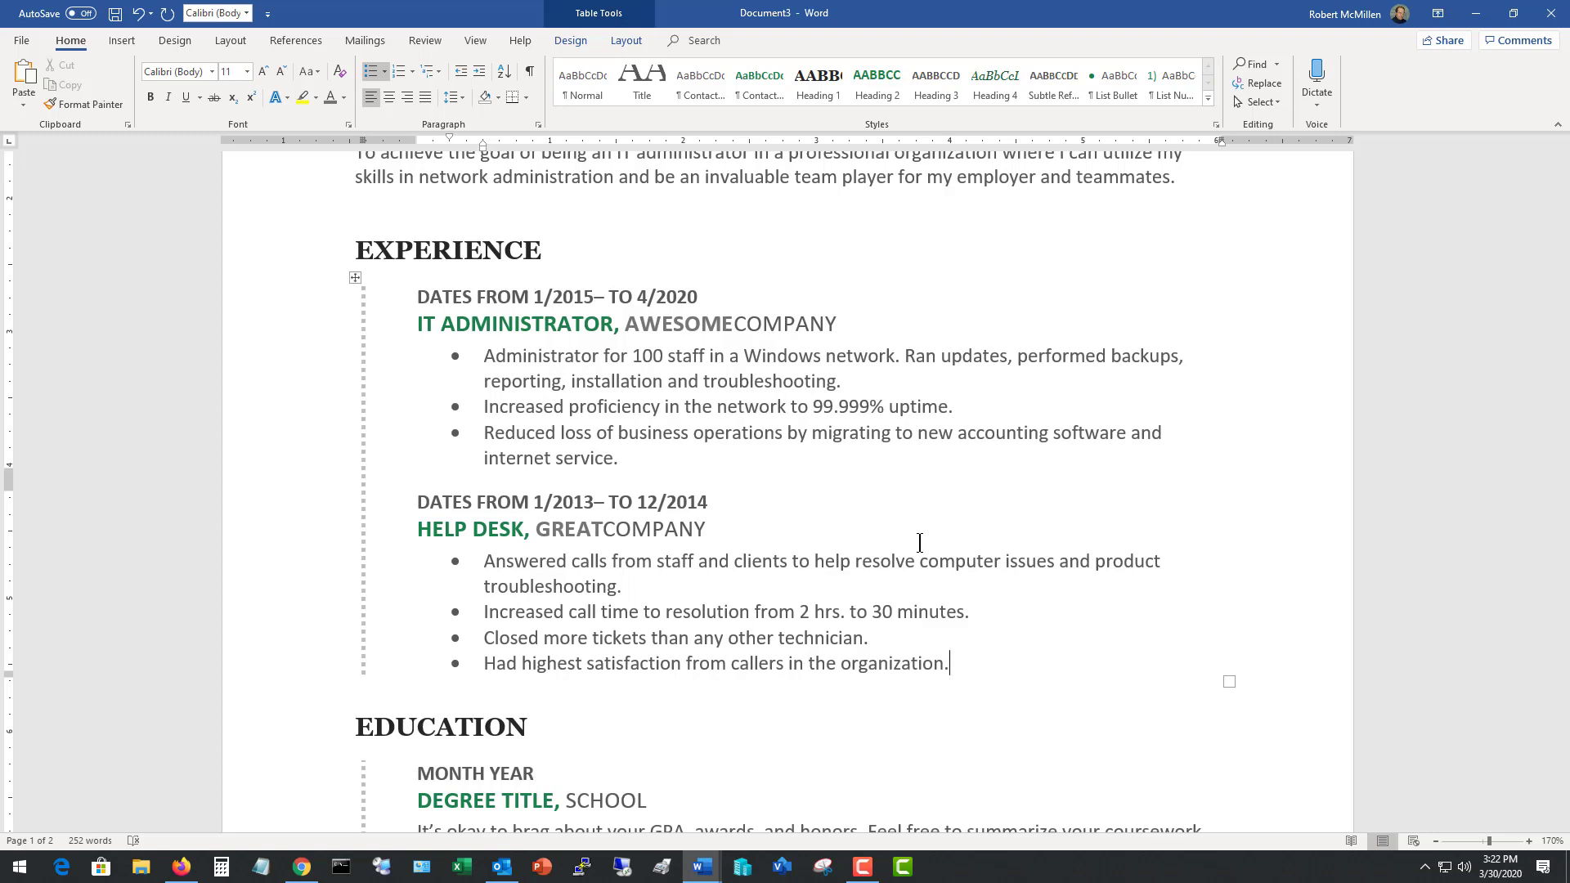
Fill in Education with a June 2020 Associate Degree in Computer Information Systems and a June 2017 High School Diploma, and shrink the entries' text.
scroll(919, 542, "down", 6)
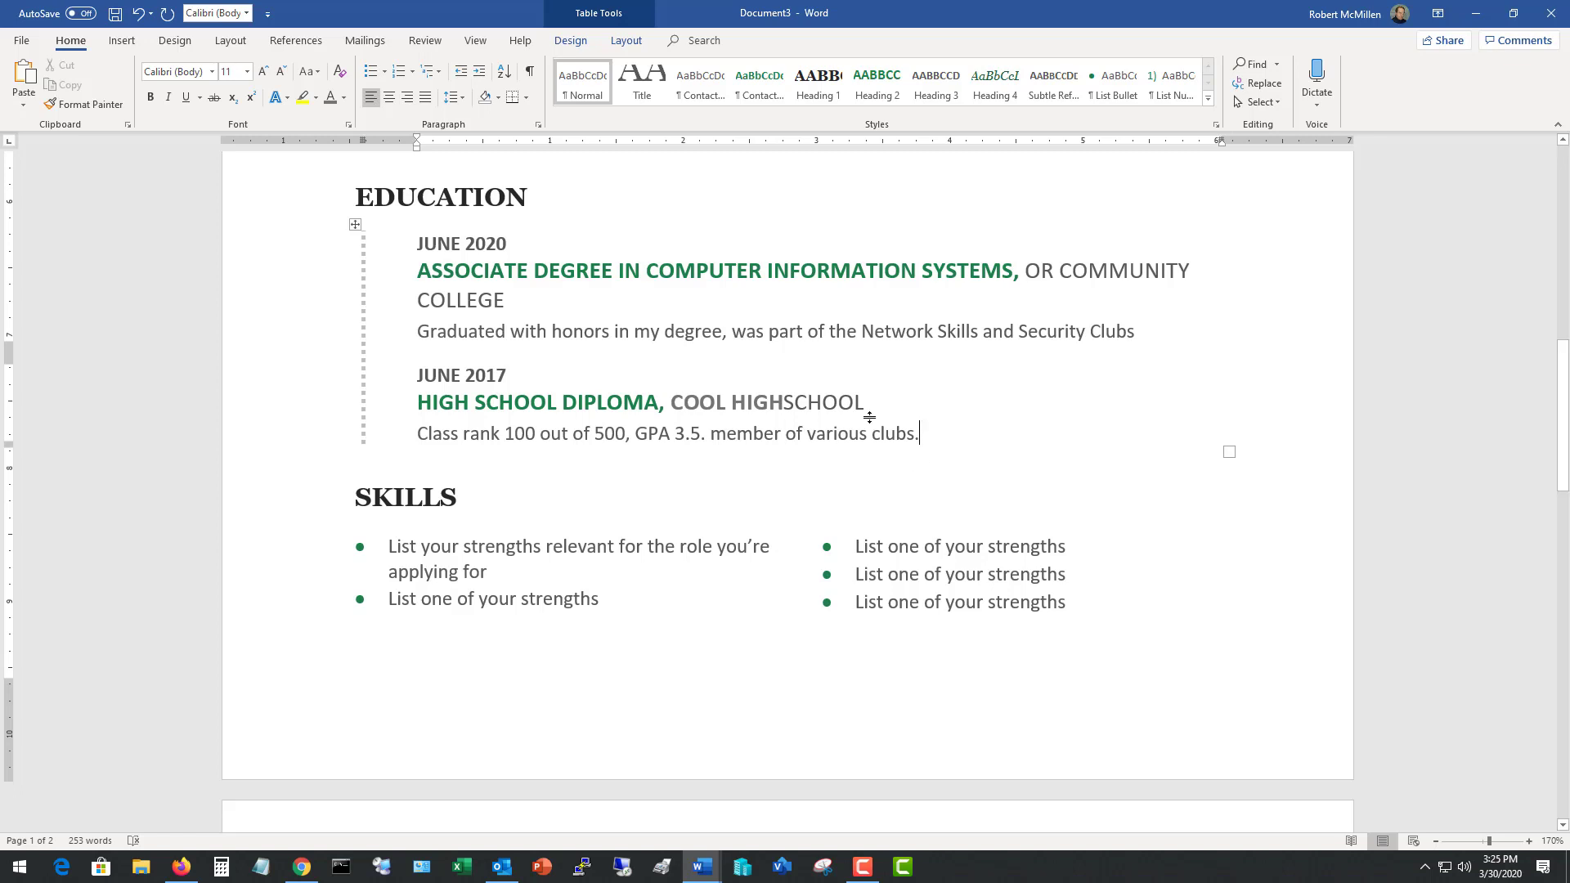
left_click_drag(428, 262, 906, 340)
key("ctrl+shift+comma")
left_click(868, 317)
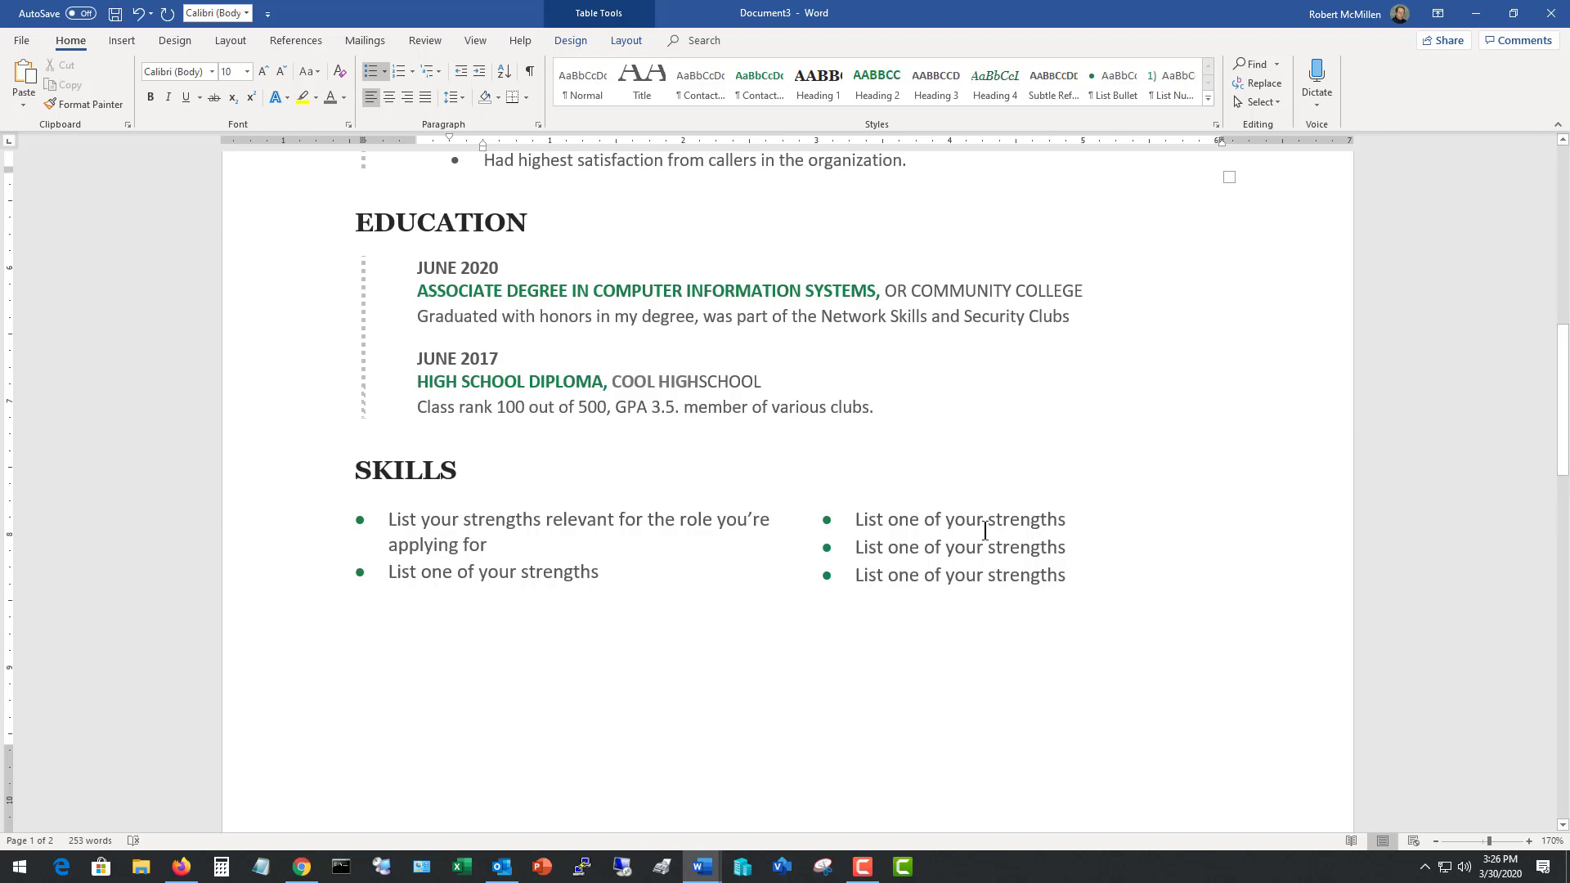
Replace the placeholder bullets under Skills with a table of four columns and two rows.
left_click_drag(1094, 574, 599, 570)
key("BackSpace")
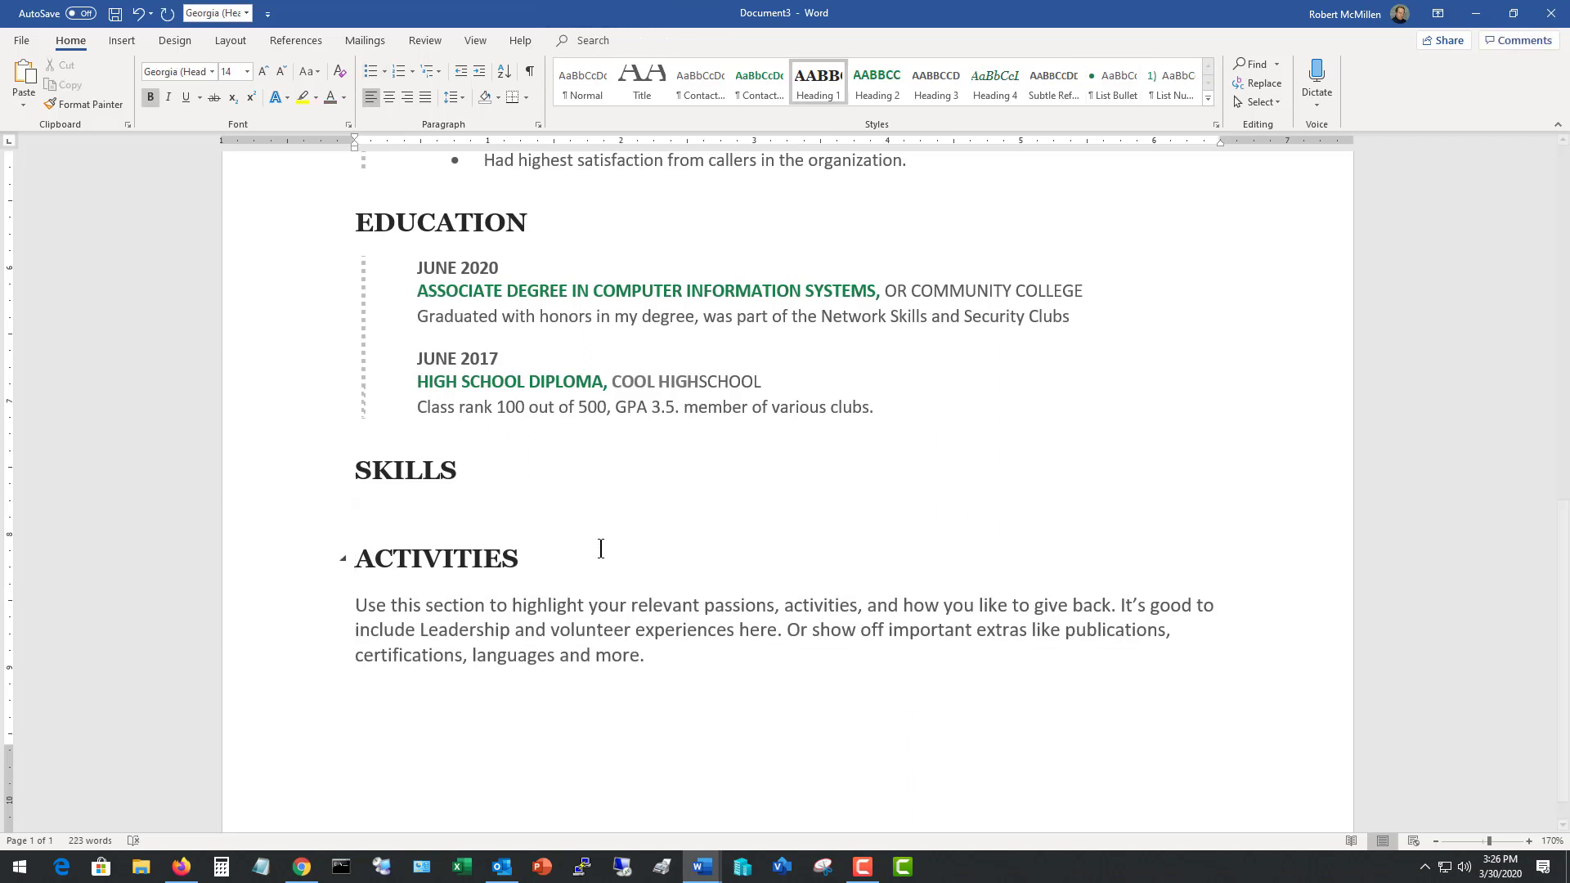
left_click(122, 41)
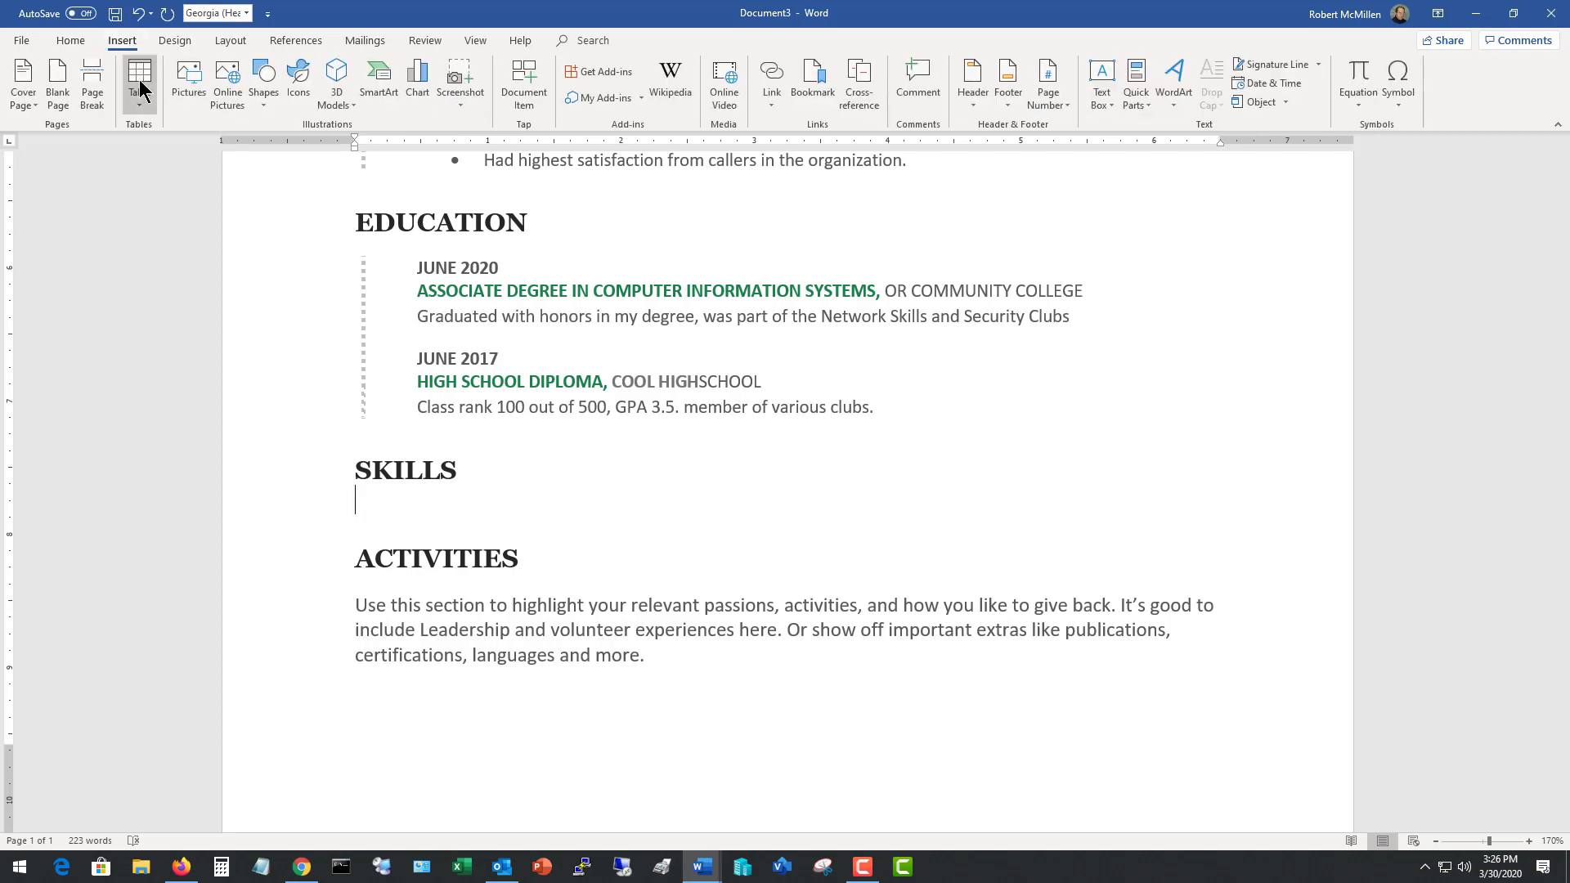
left_click(140, 111)
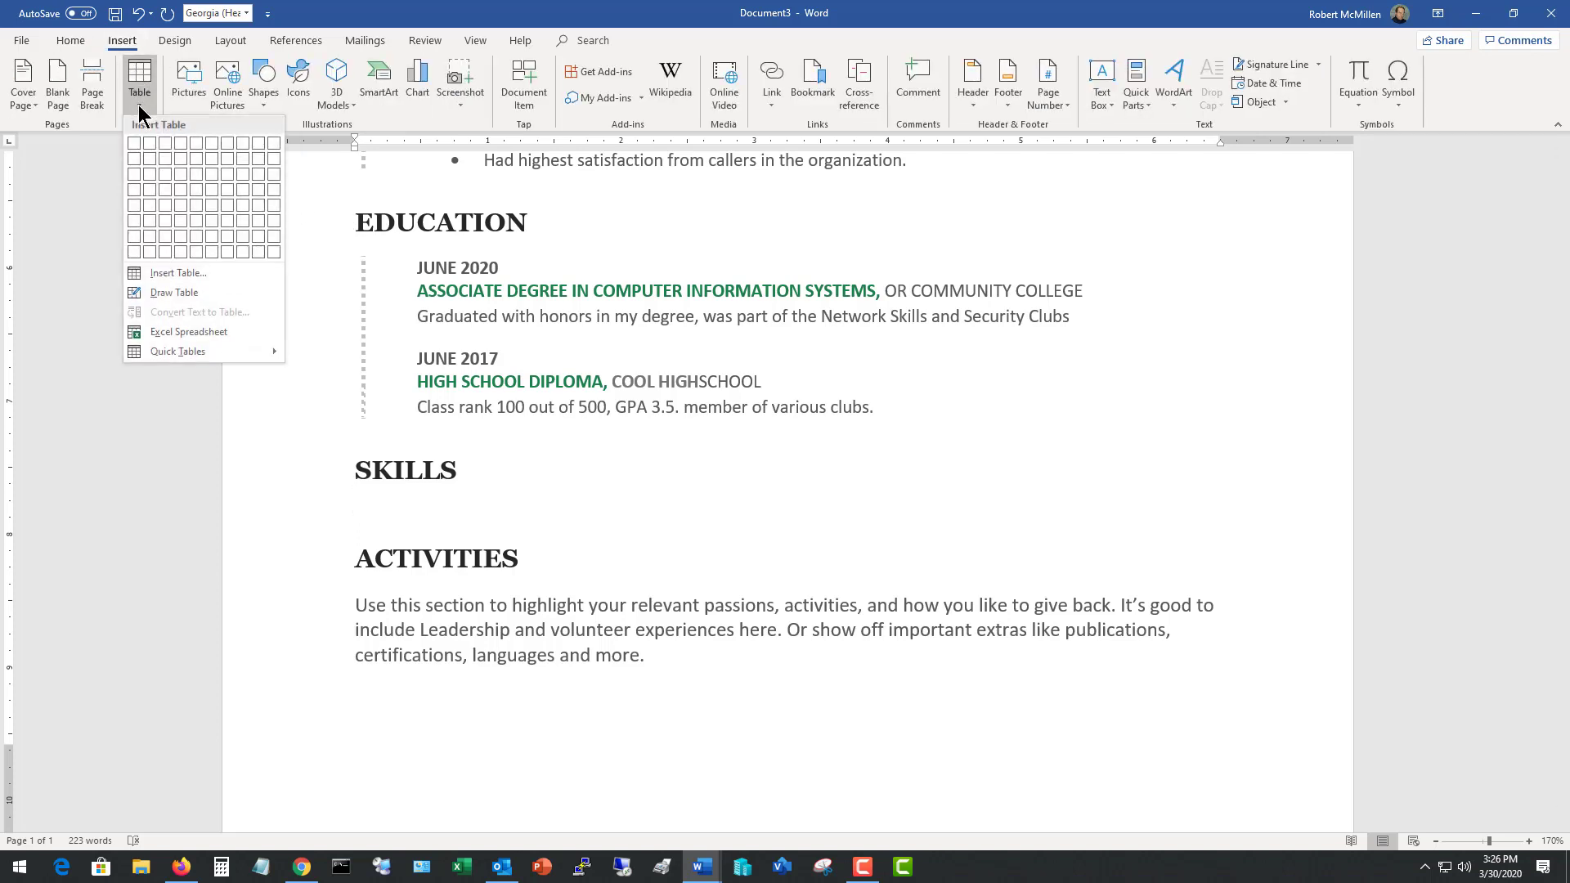
left_click(180, 155)
Apply all borders to the whole table under Skills through its table properties.
scroll(831, 477, "up", 2)
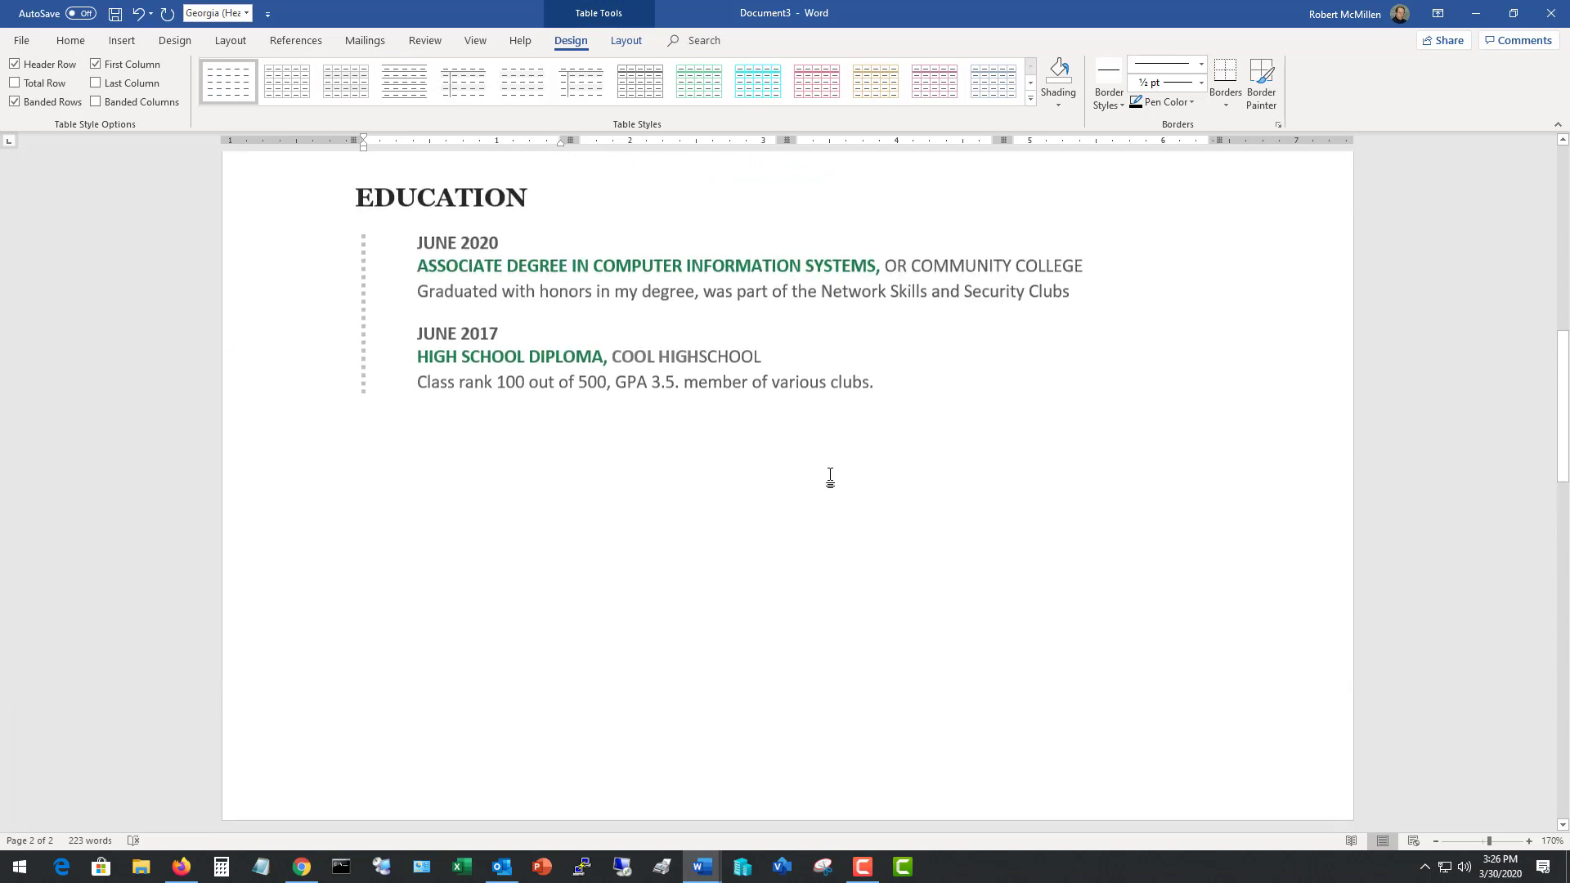
scroll(830, 475, "down", 1)
scroll(831, 475, "down", 3)
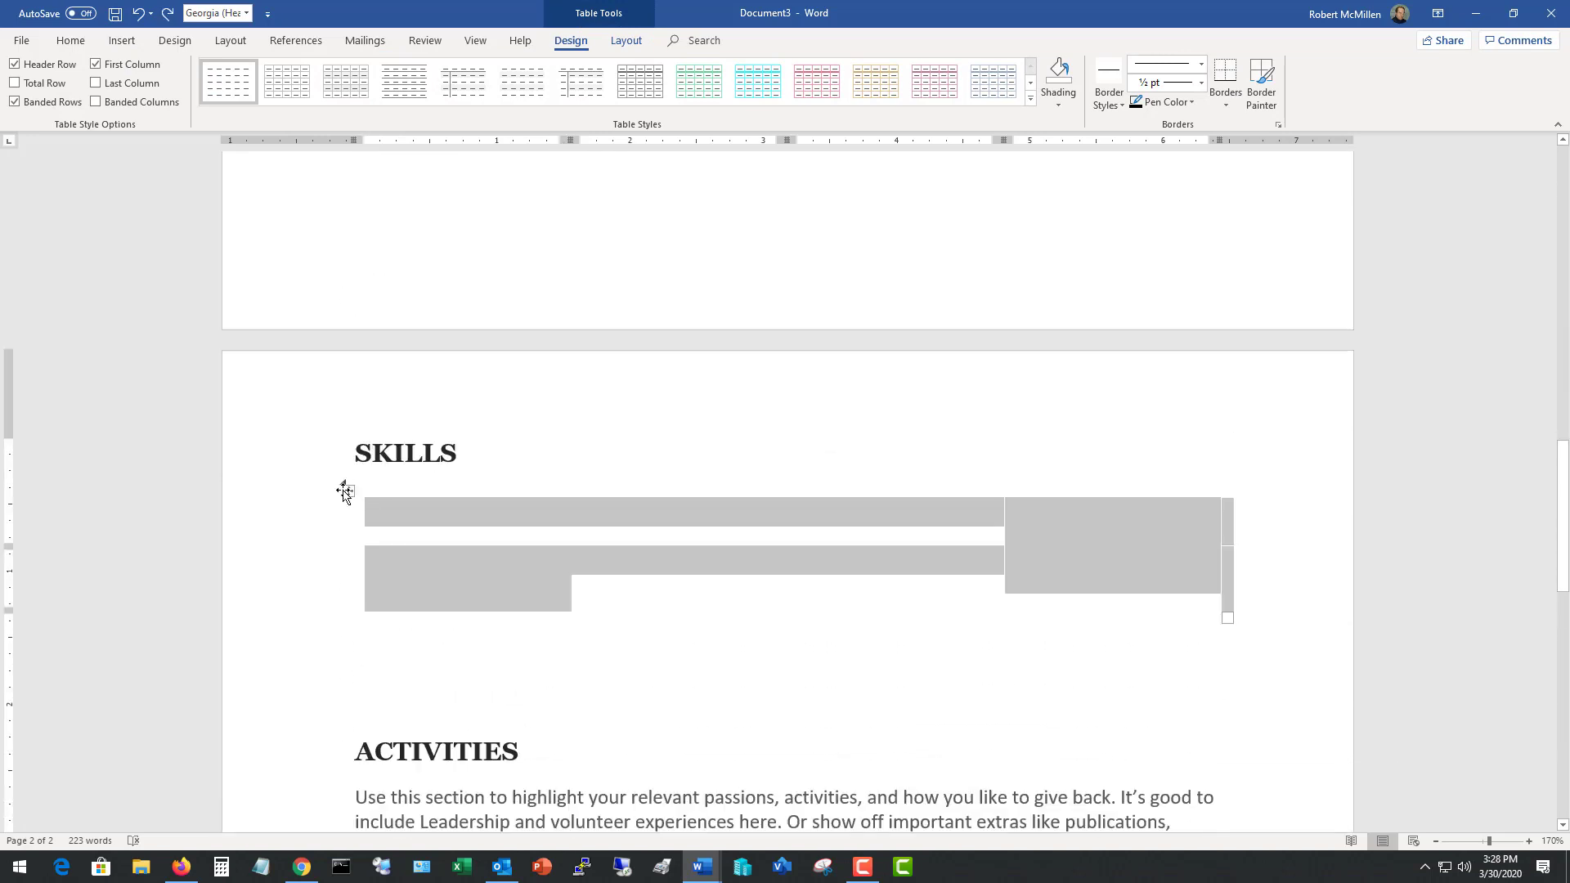
right_click(349, 493)
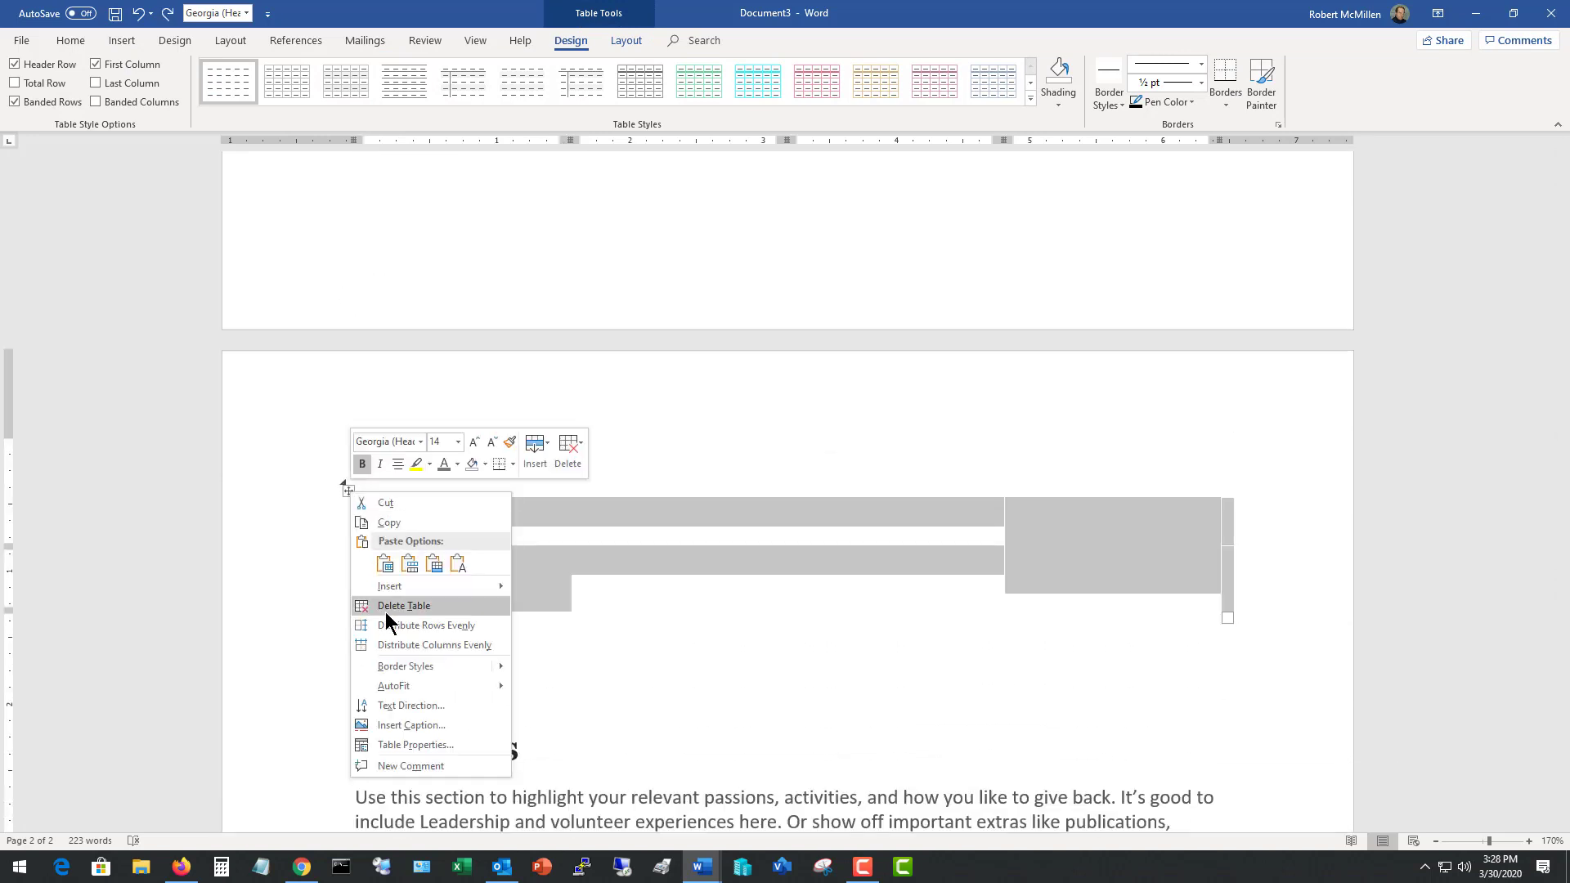
left_click(413, 745)
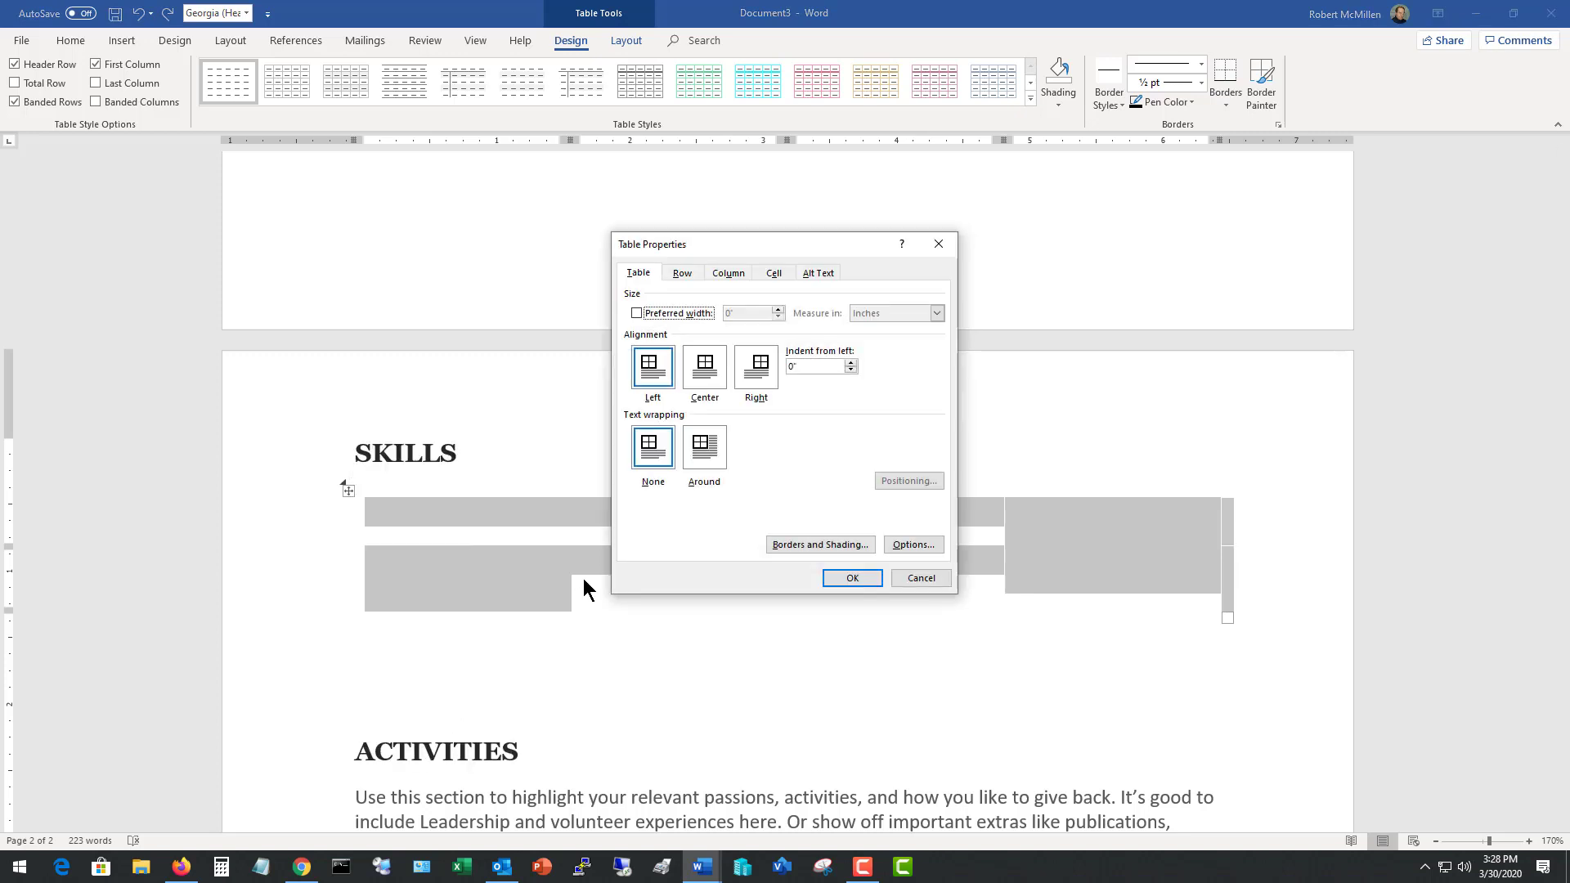
left_click(777, 545)
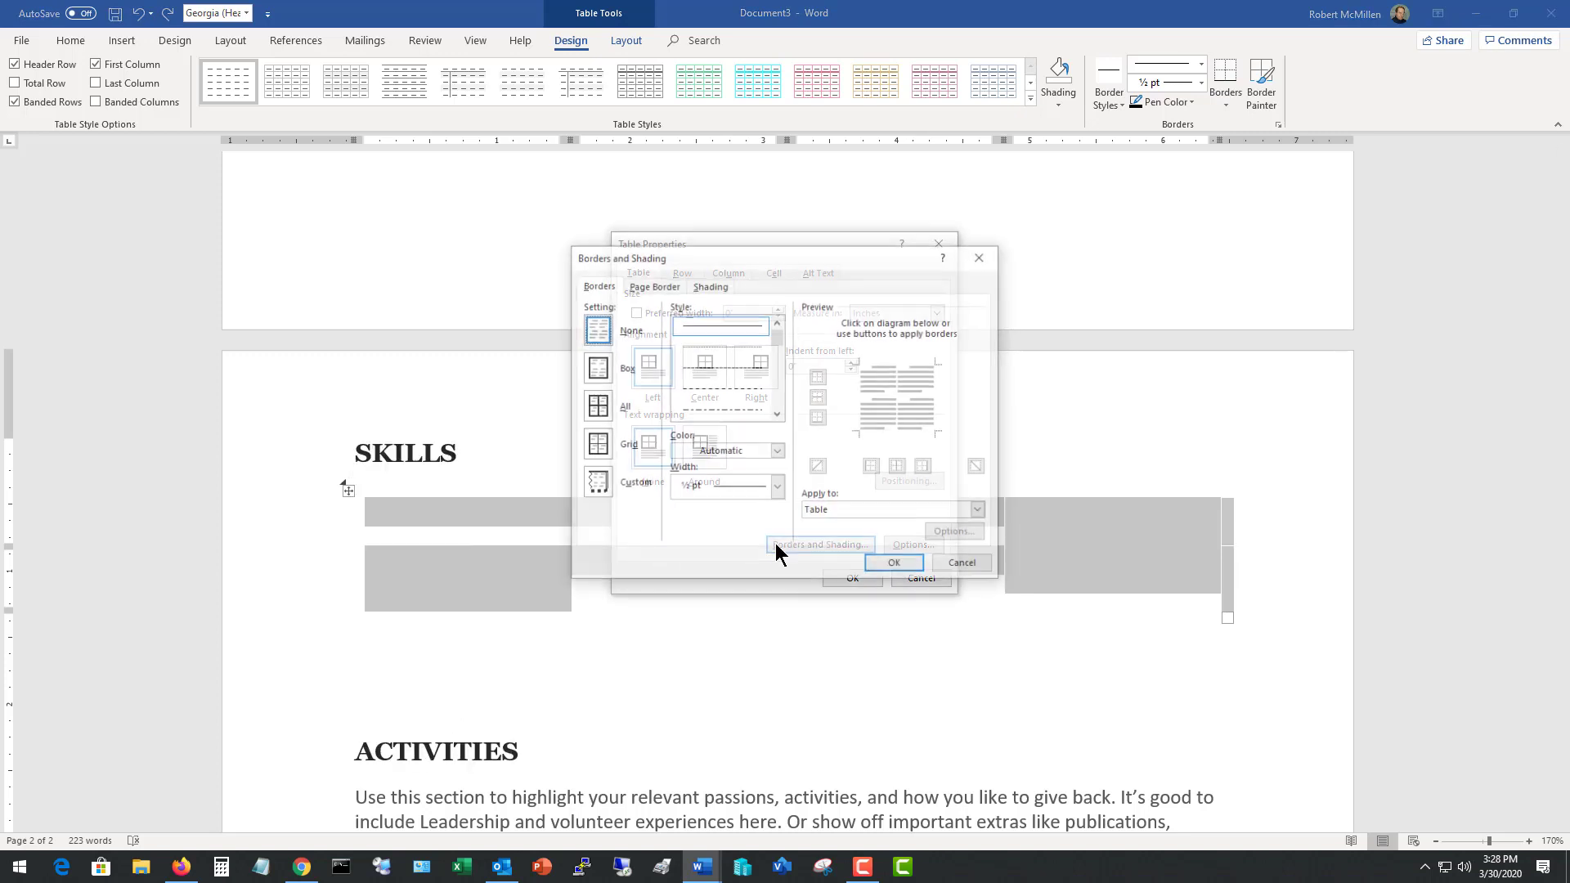
left_click(596, 407)
left_click(893, 564)
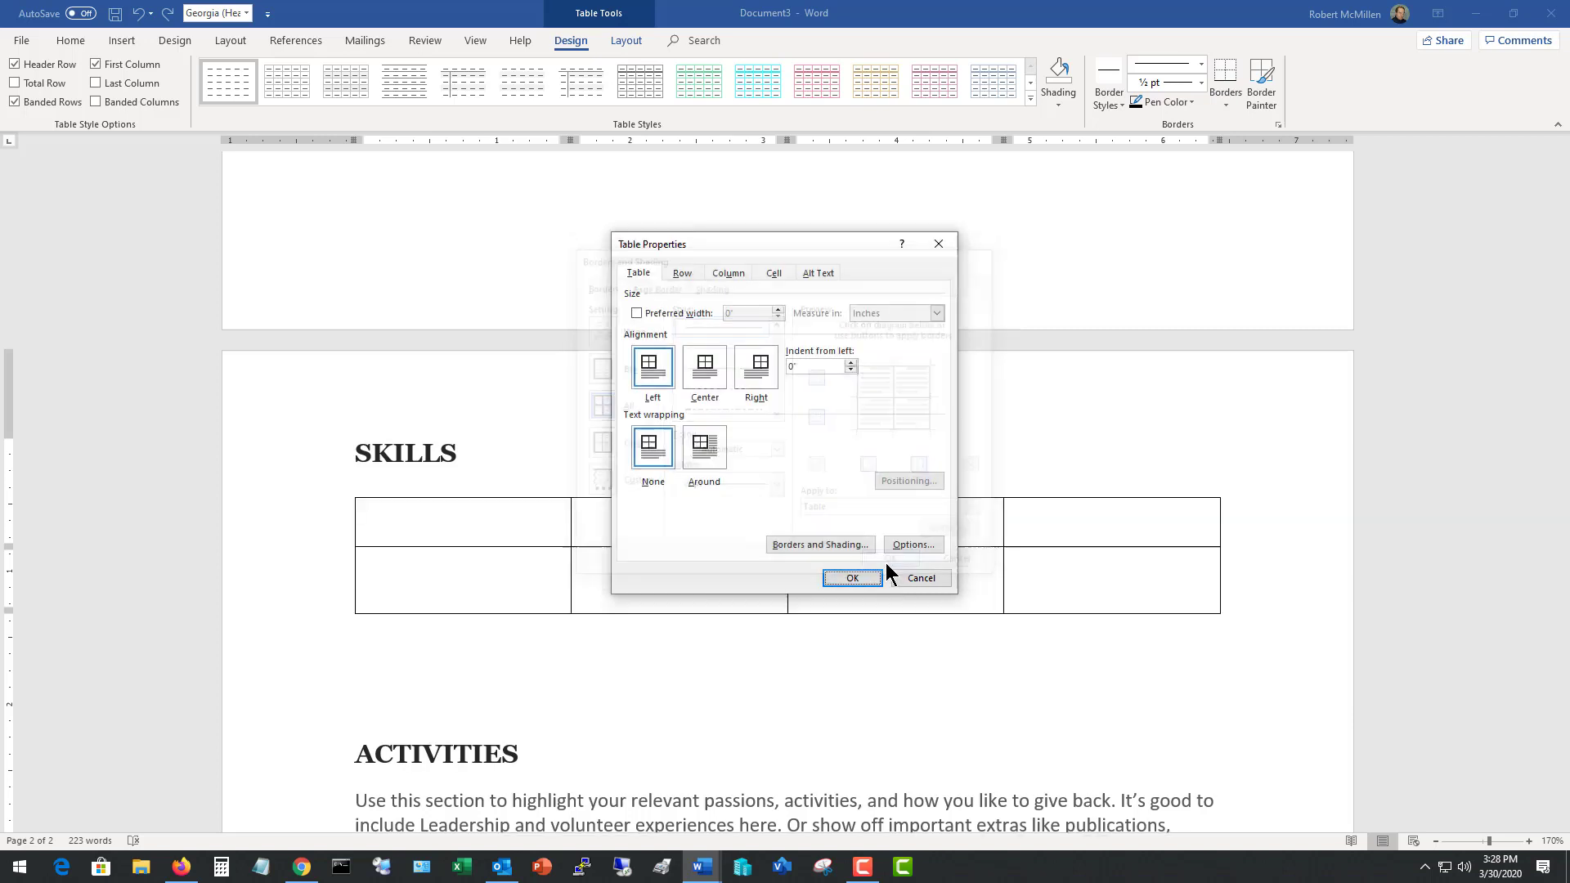
left_click(850, 578)
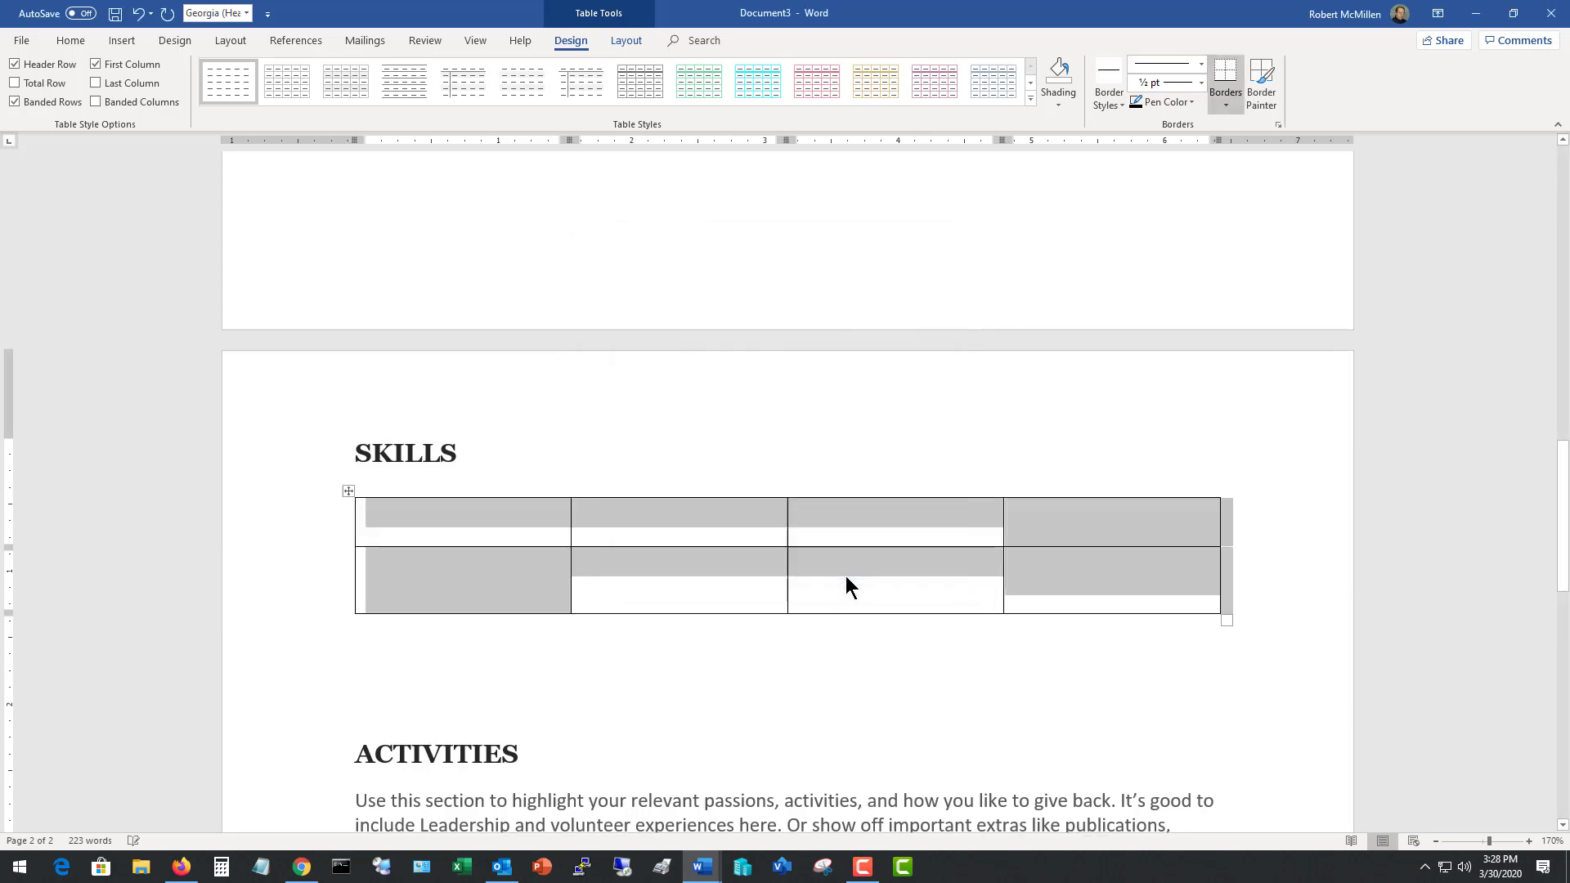
Fill the skills table with Windows Servers, Cisco Routers, MS SQL, Office Suite, Exchange Online, Firewalls, Linux, and Azure and AWS, in 11 pt text.
left_click(472, 543)
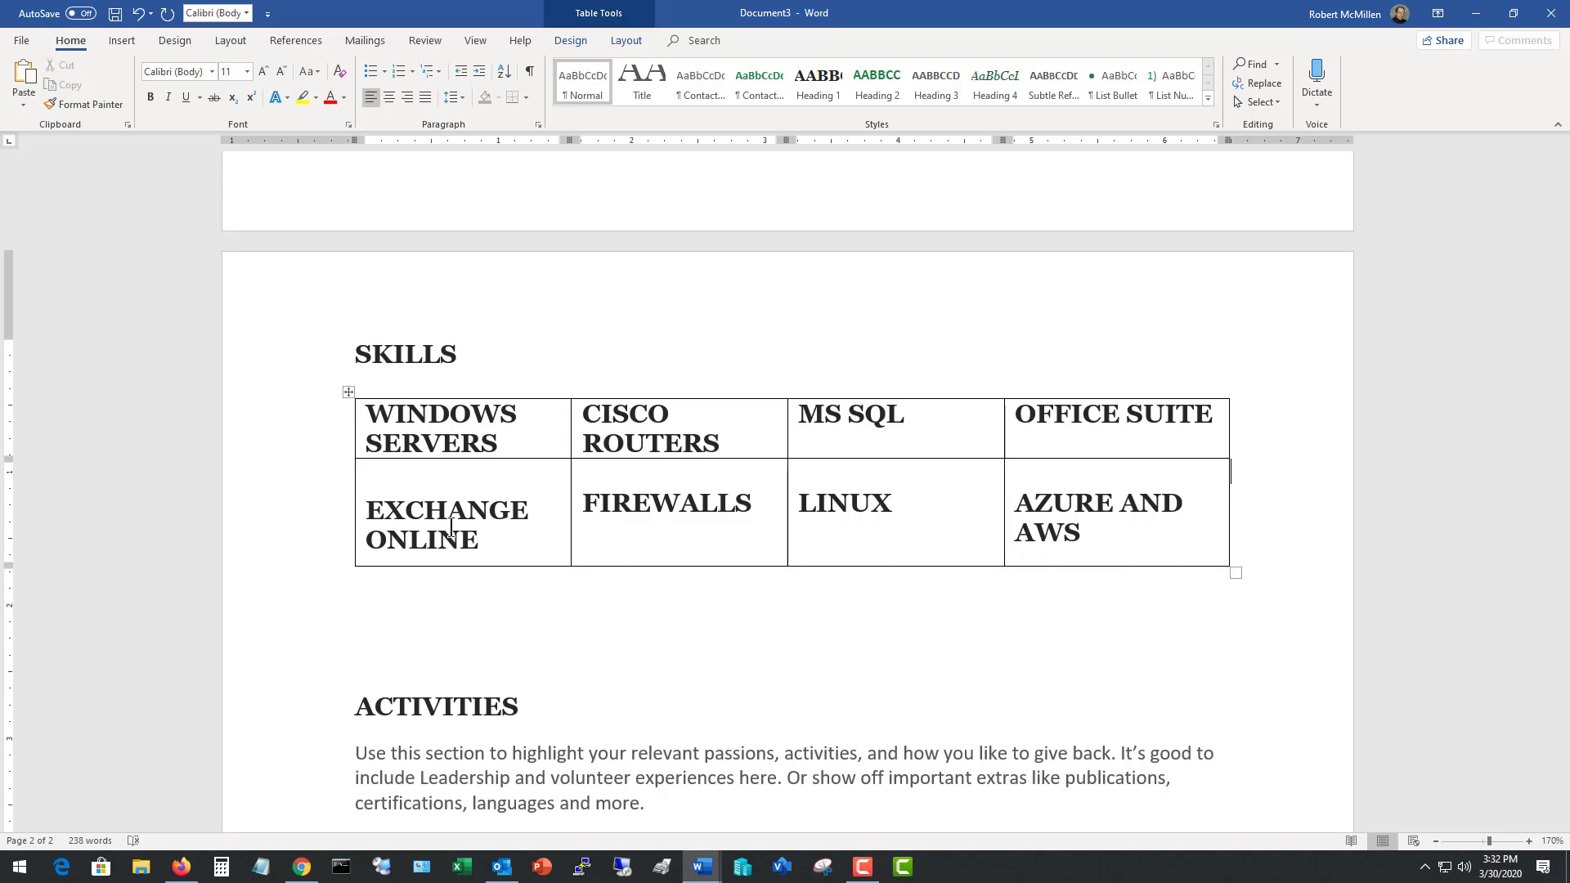
key("ctrl+alt+1")
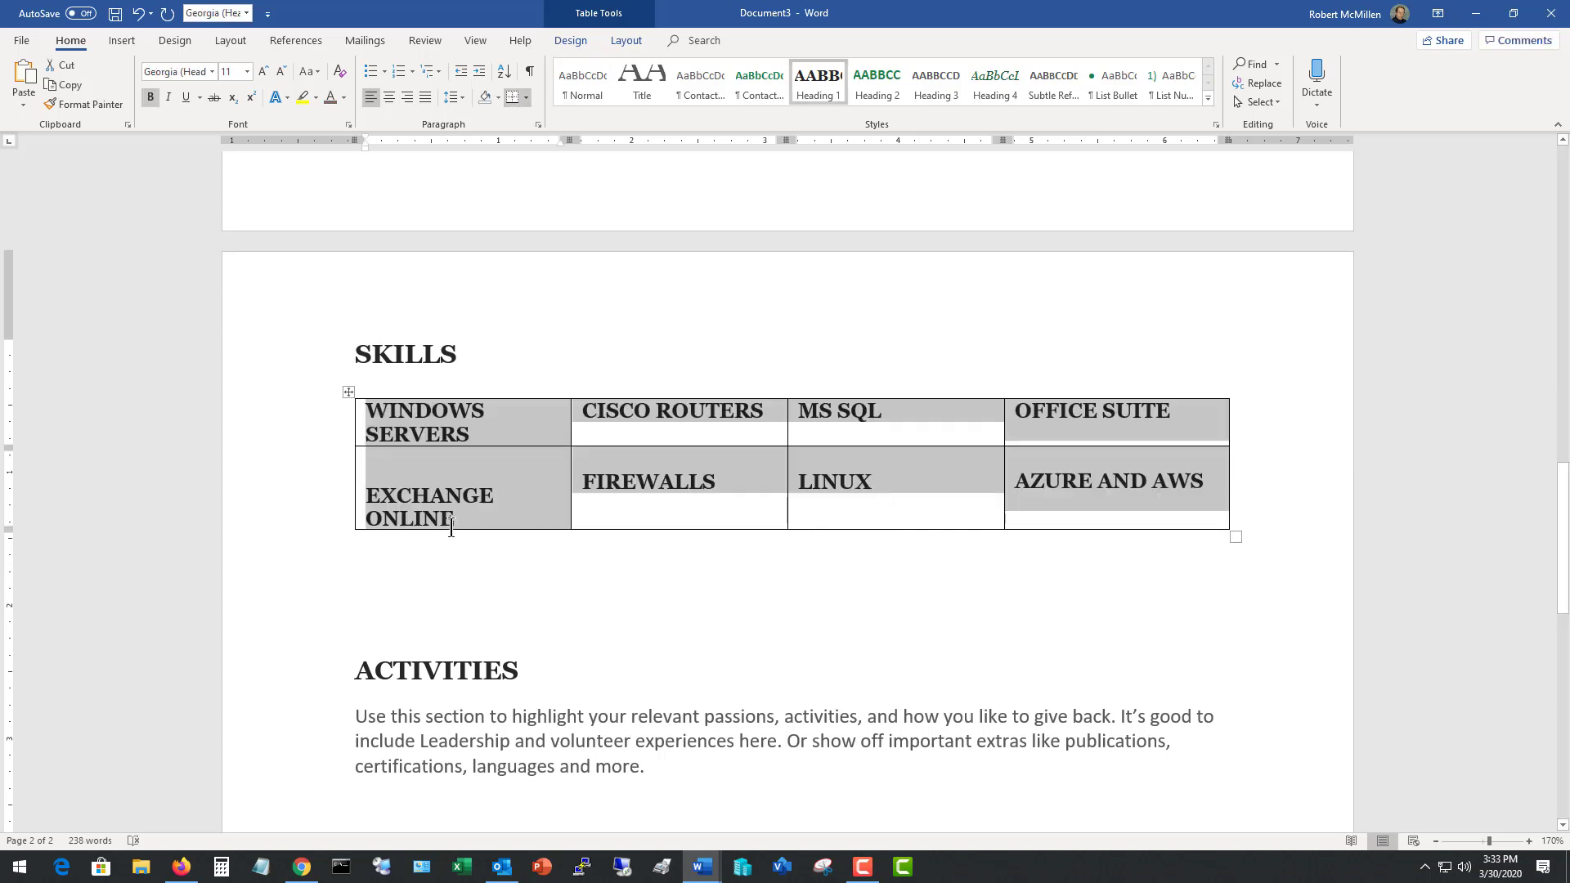
Add an empty third row at the end of the skills table and undo the addition.
left_click(917, 519)
left_click(1216, 489)
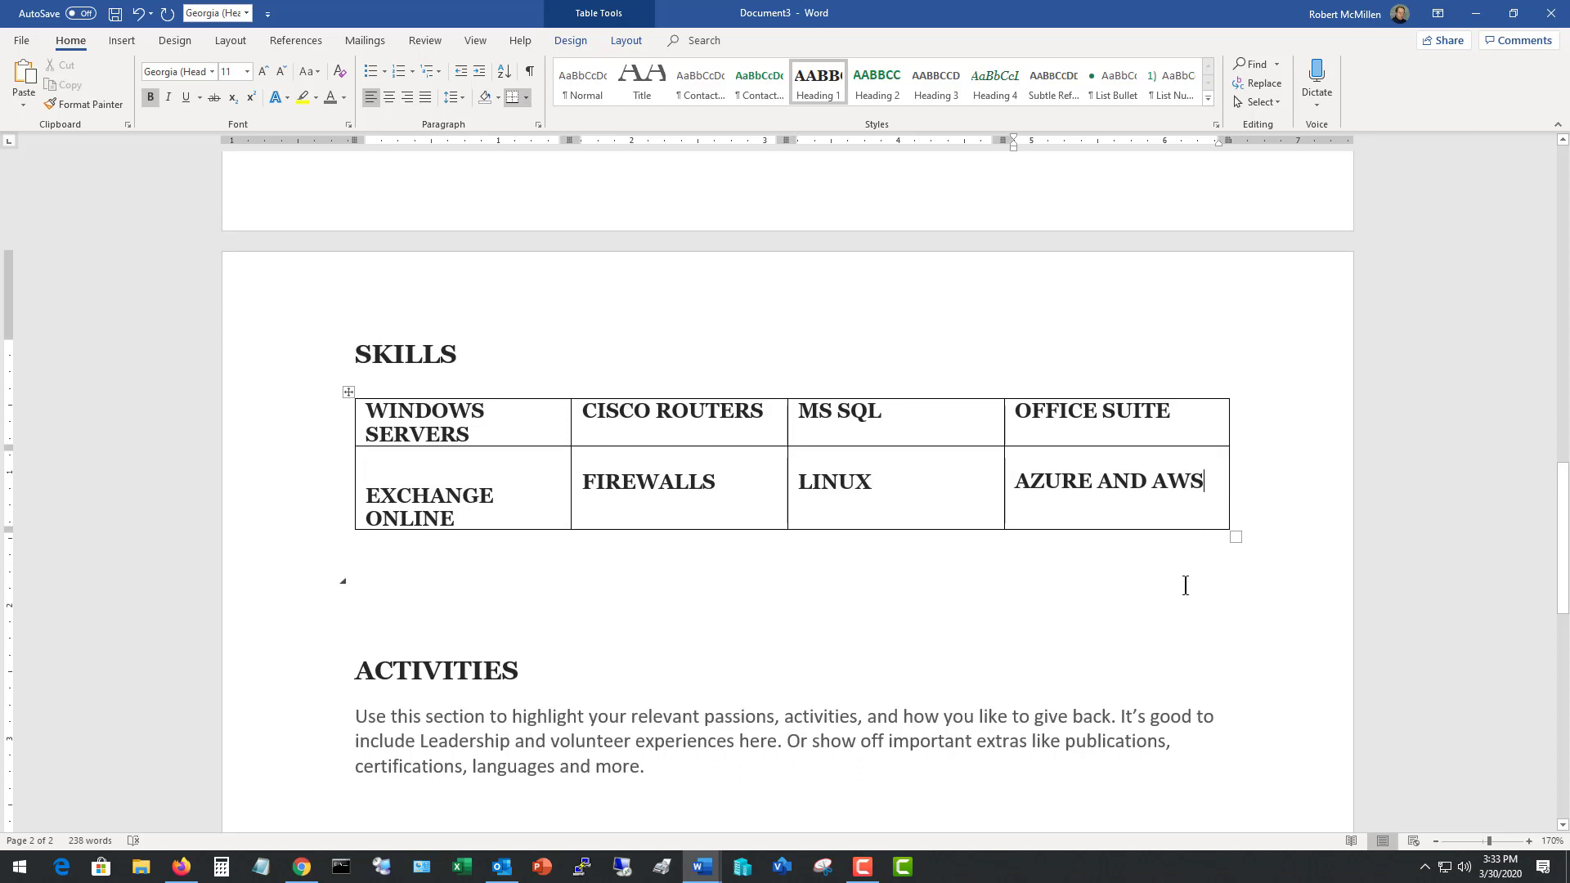
key("Tab")
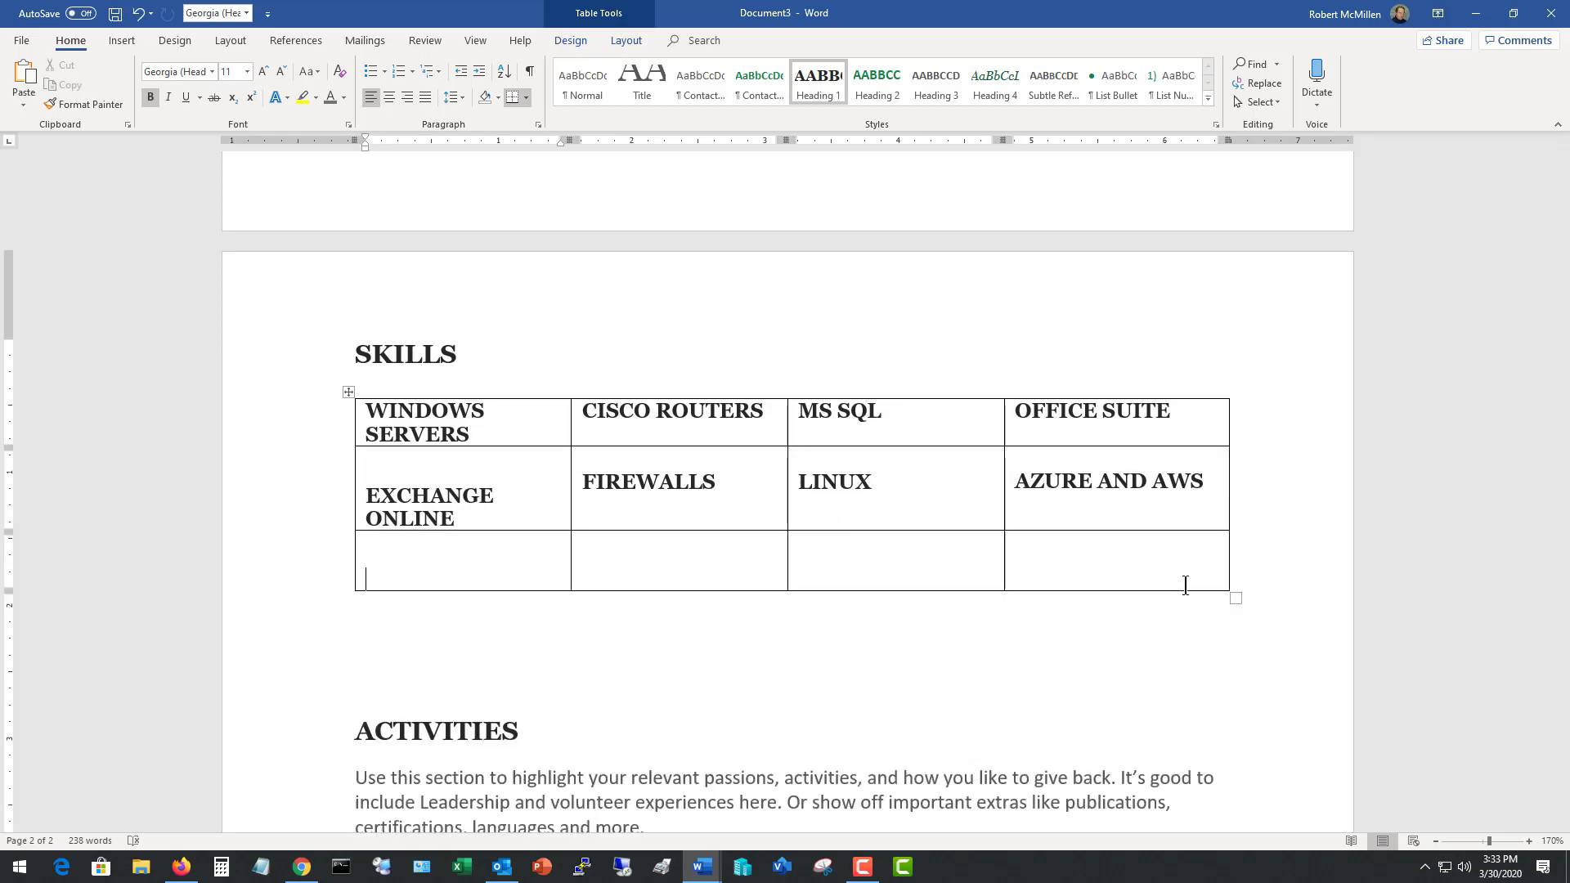
left_click(140, 18)
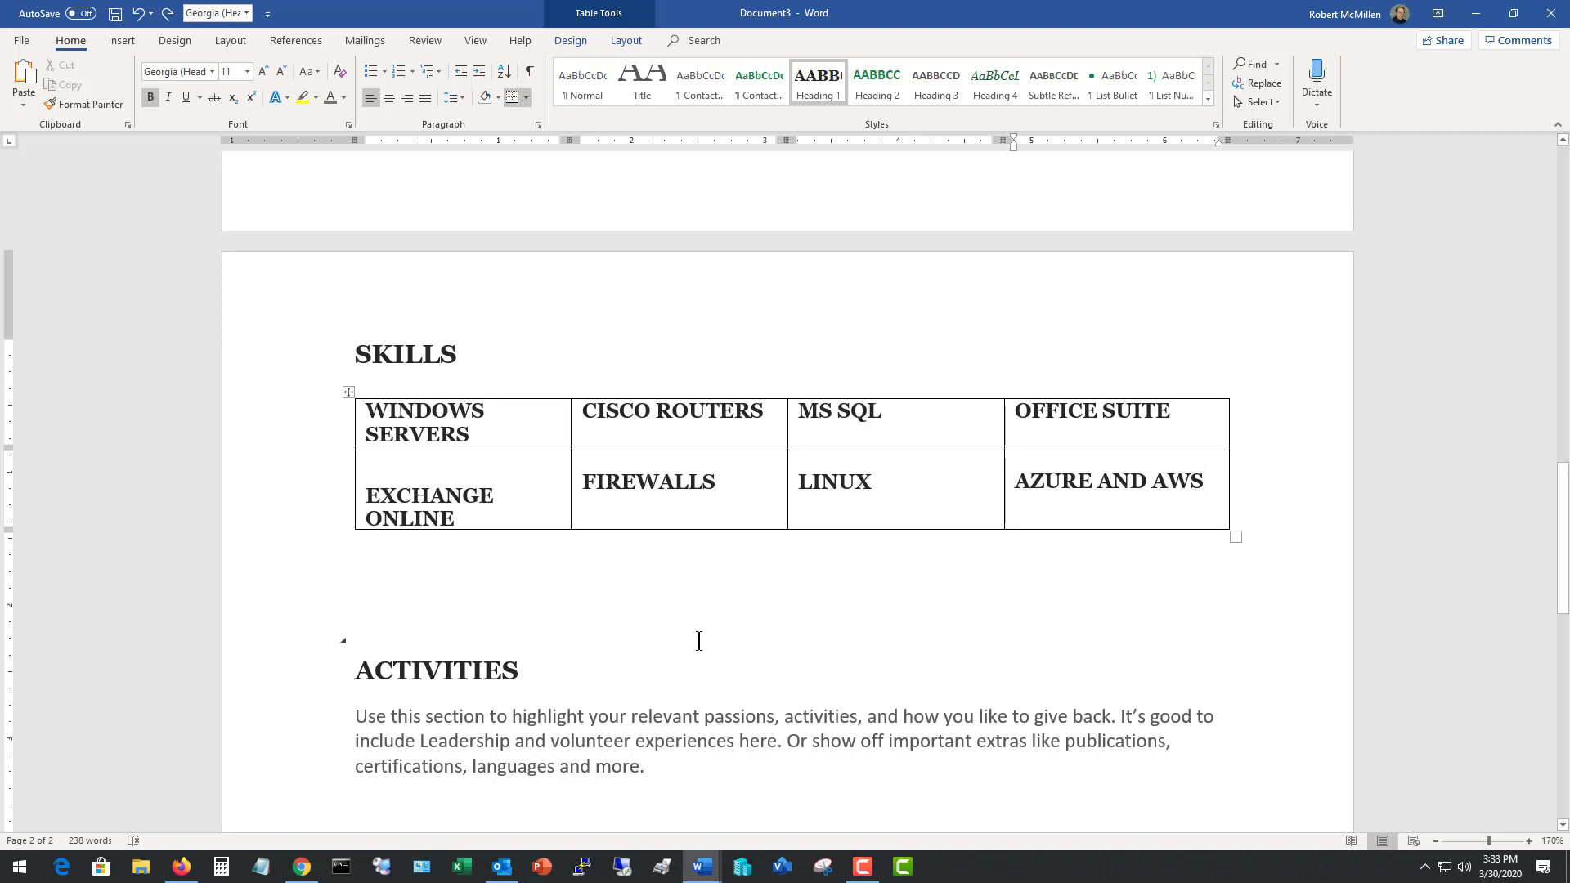
Replace the Activities placeholder text with "My passions are softball and saving the whales." and select the Activities heading.
scroll(701, 640, "down", 3)
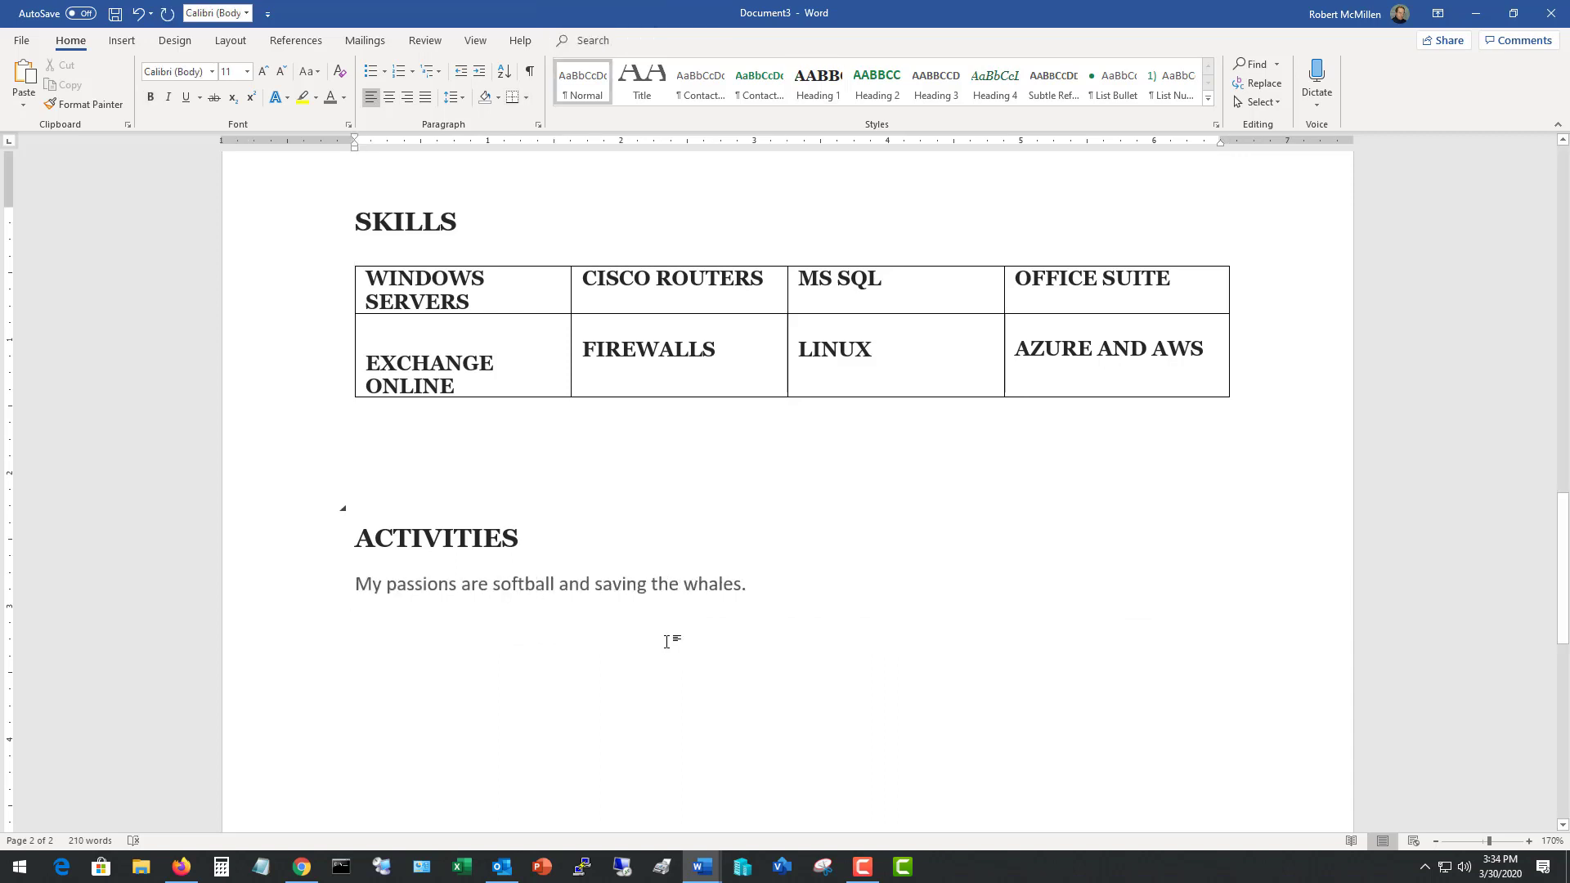
key("ctrl+Up")
key("ctrl+Up")
key("shift+End")
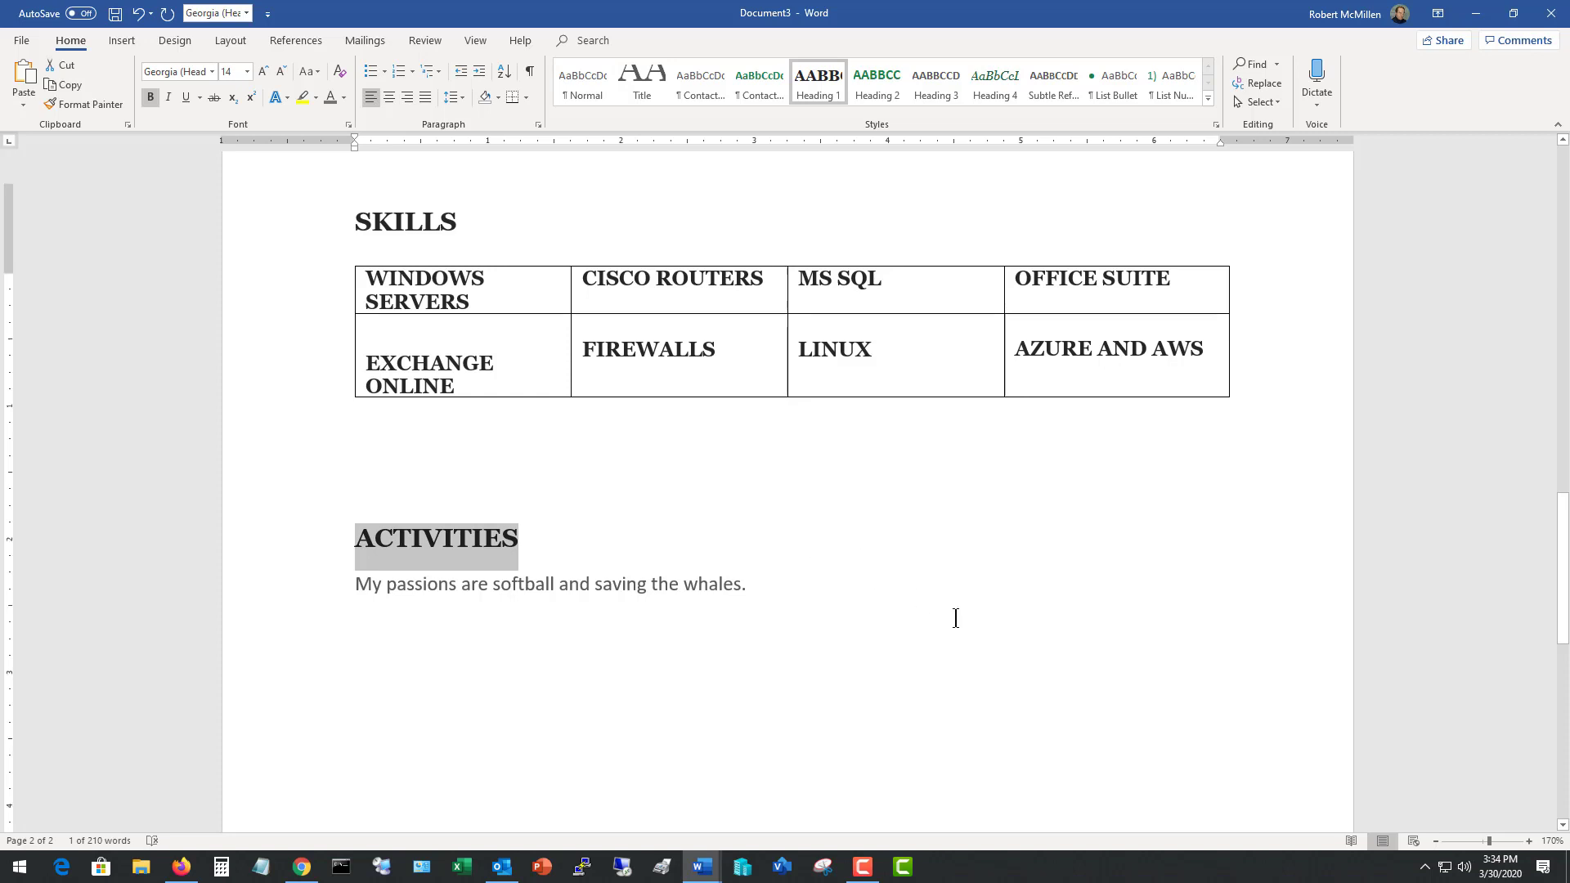
Reduce the applicant's name in the resume header to 28 pt.
scroll(955, 618, "up", 1)
scroll(955, 618, "up", 2)
scroll(968, 638, "up", 6)
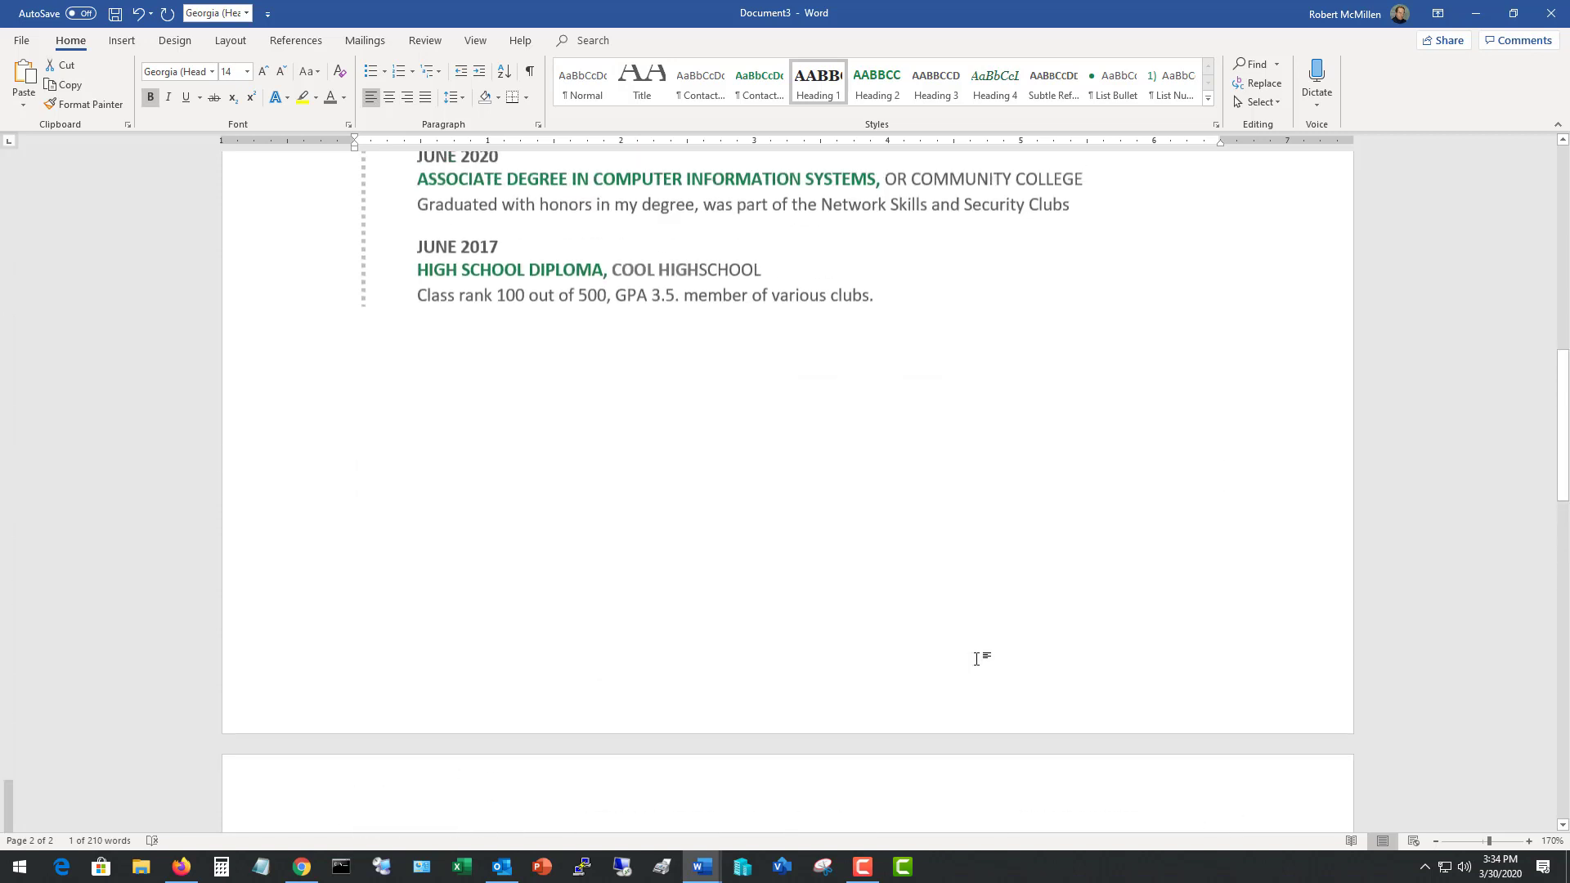
scroll(976, 659, "up", 15)
left_click_drag(1104, 307, 531, 314)
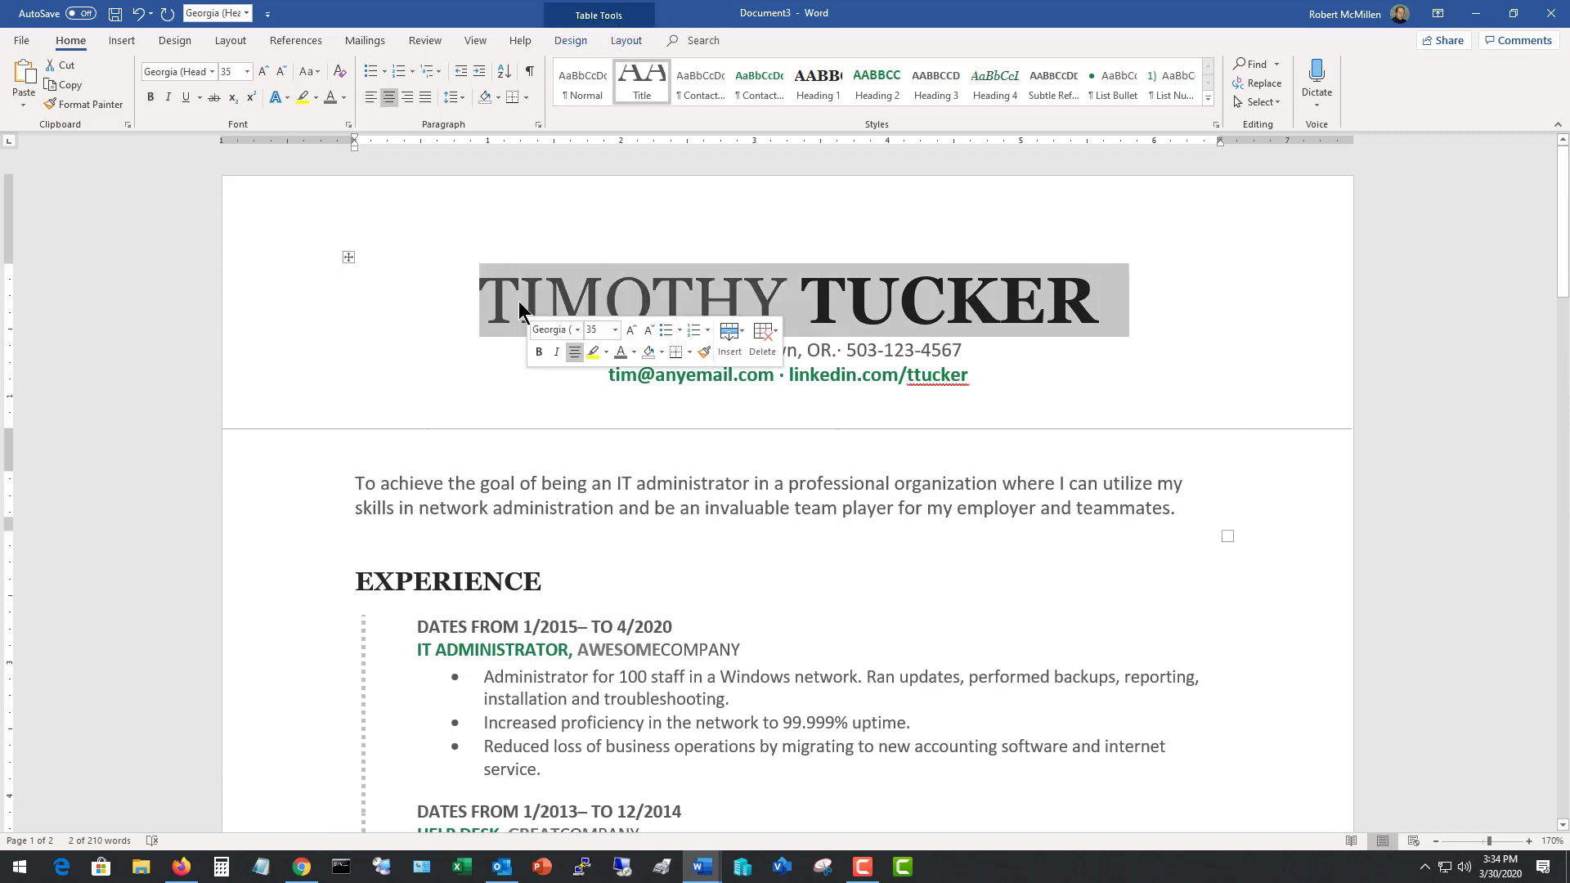
left_click(282, 75)
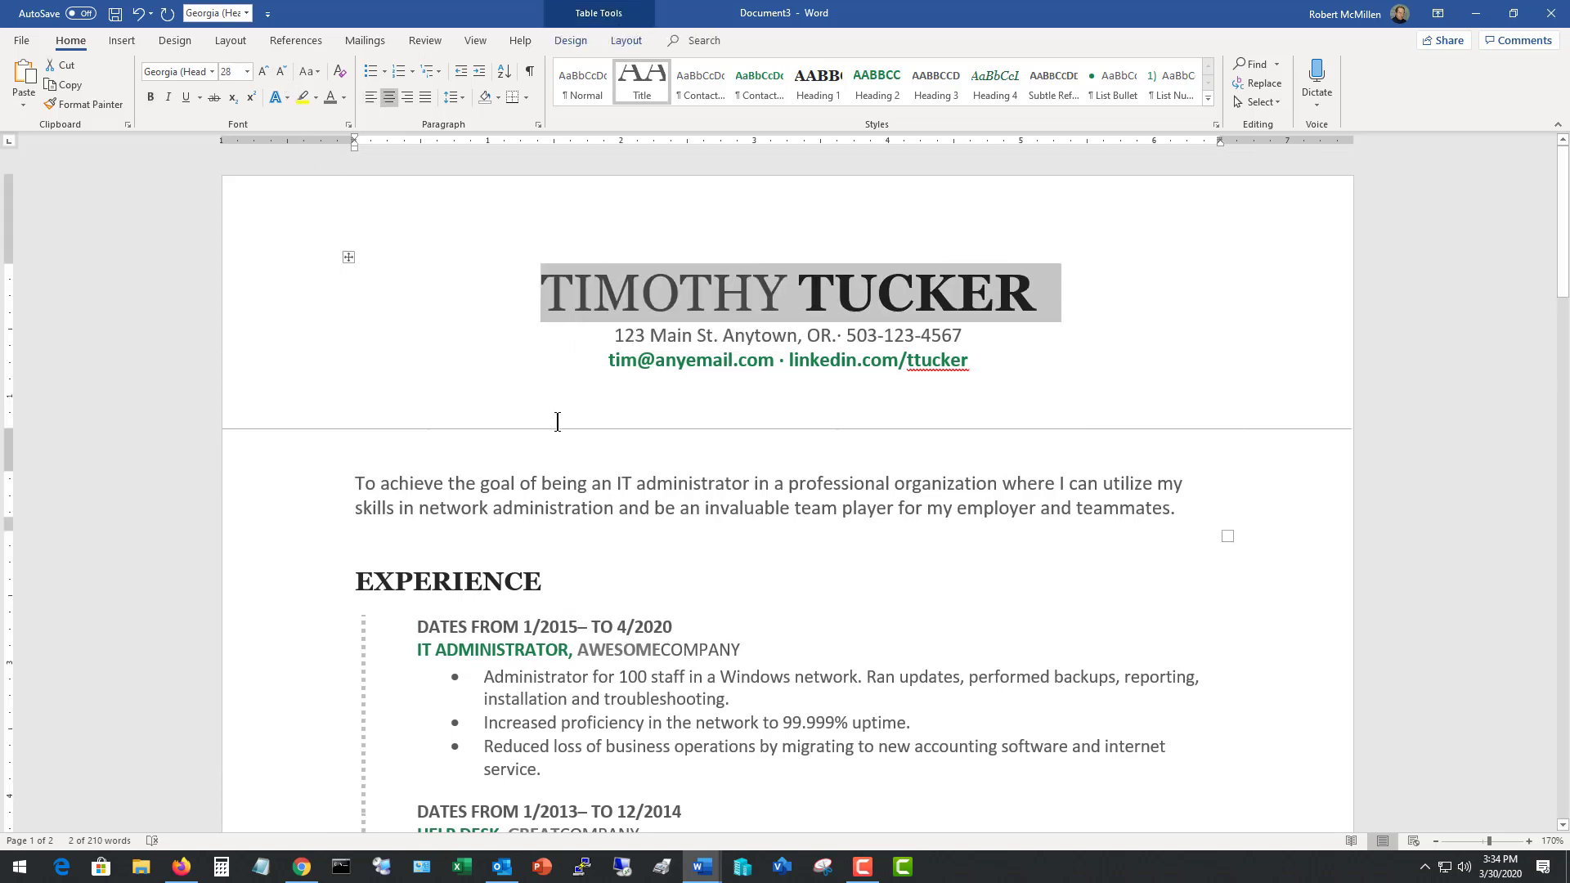
Tighten the header, objective and skills table spacing and shrink the section headings to fit the resume on one page.
left_click_drag(561, 428, 568, 386)
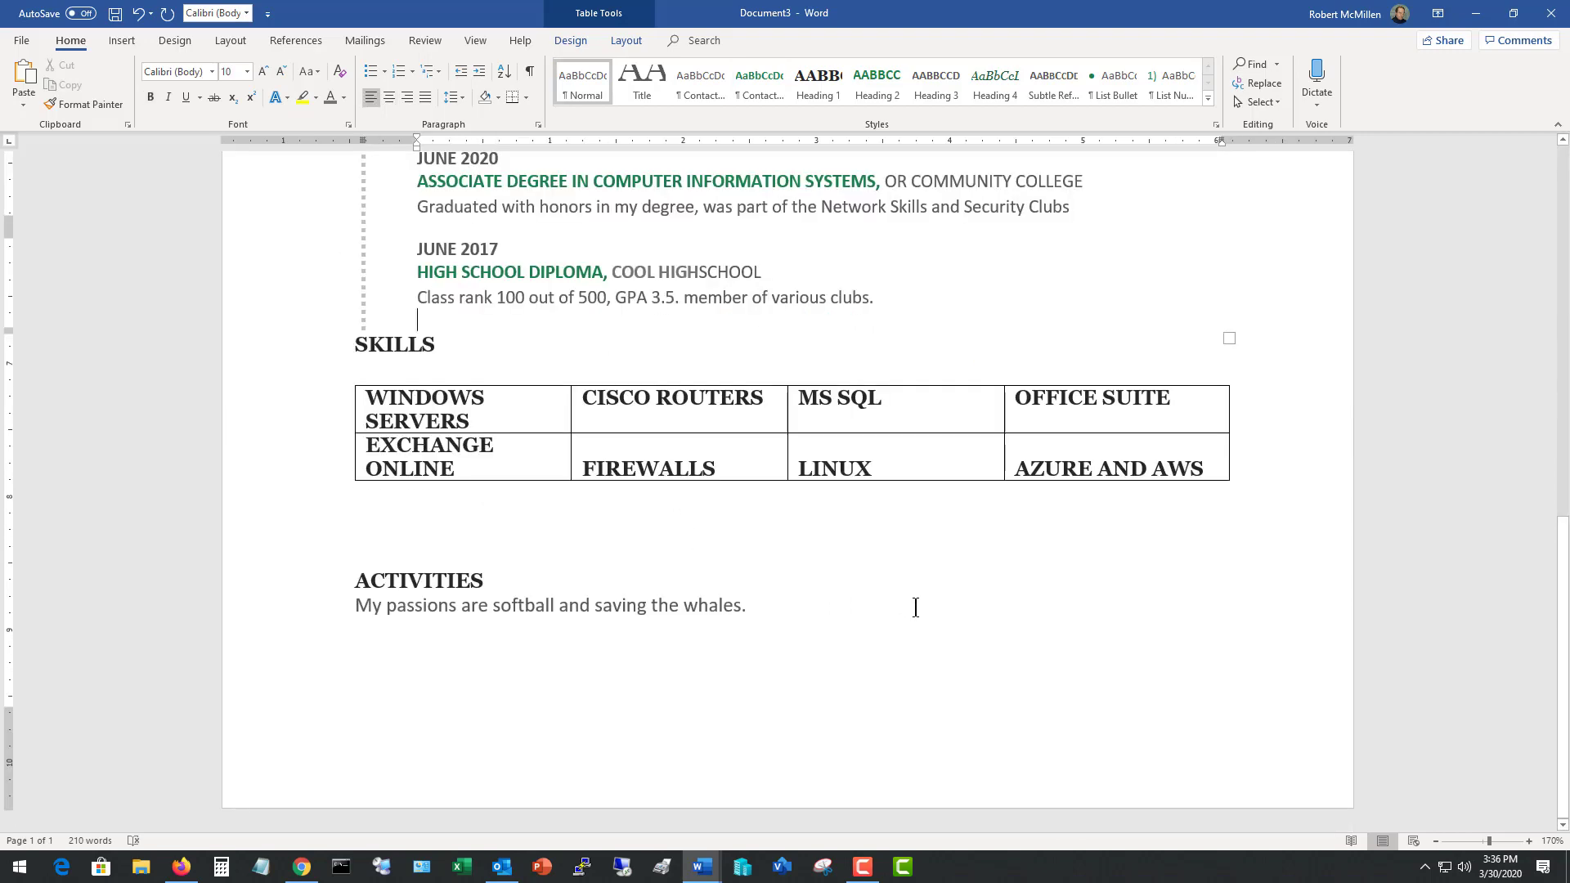
scroll(917, 608, "up", 15)
left_click(356, 449)
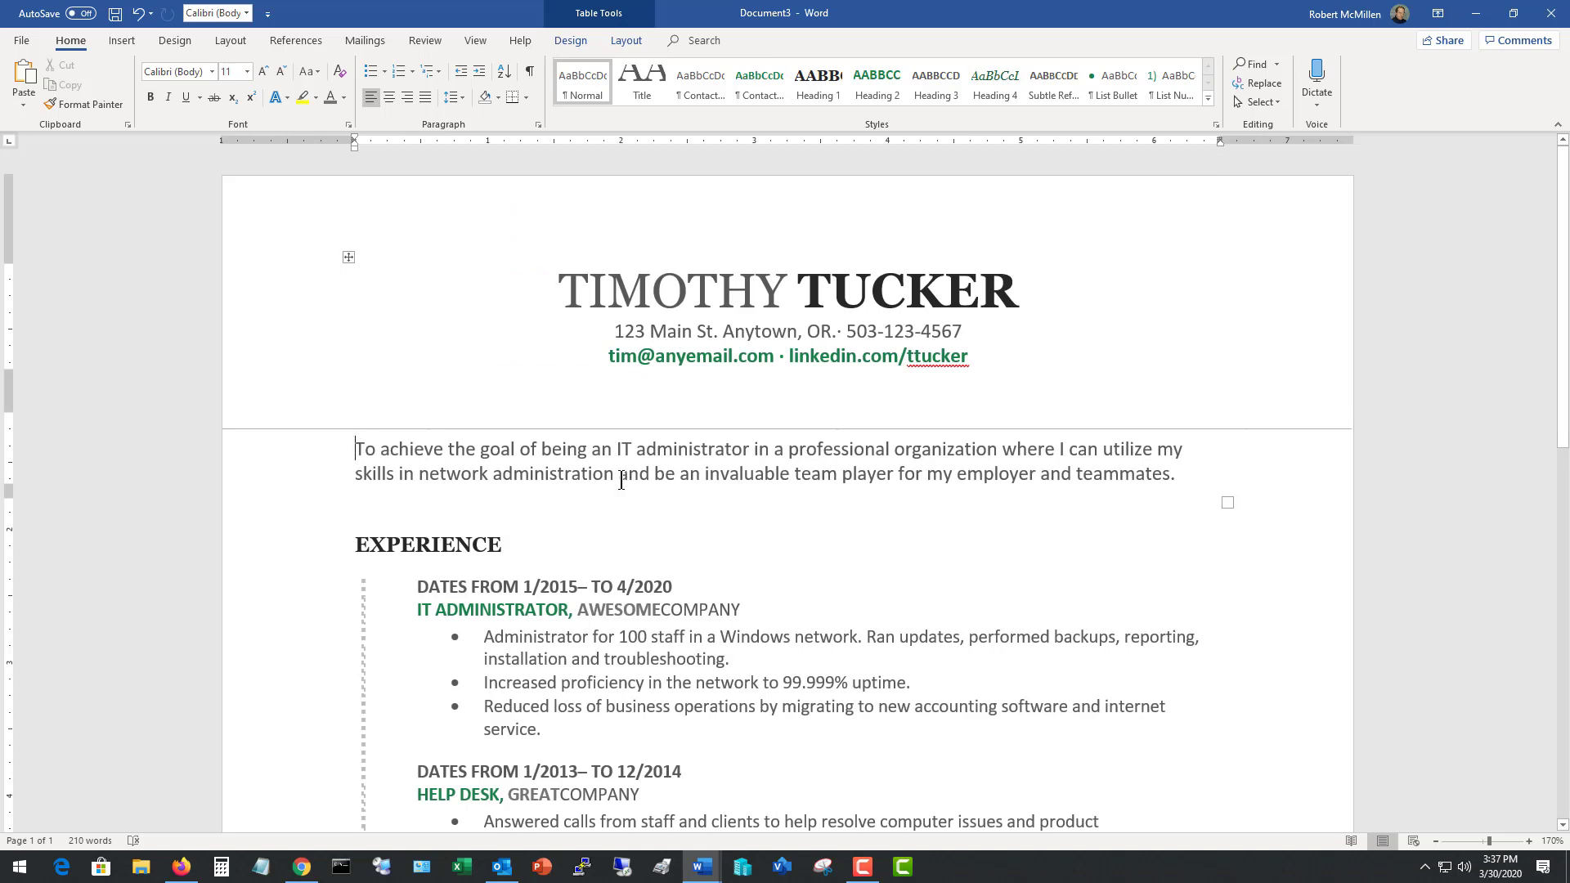
Add the line "References available upon request" below the Activities text, separated by a blank line.
scroll(621, 480, "down", 2)
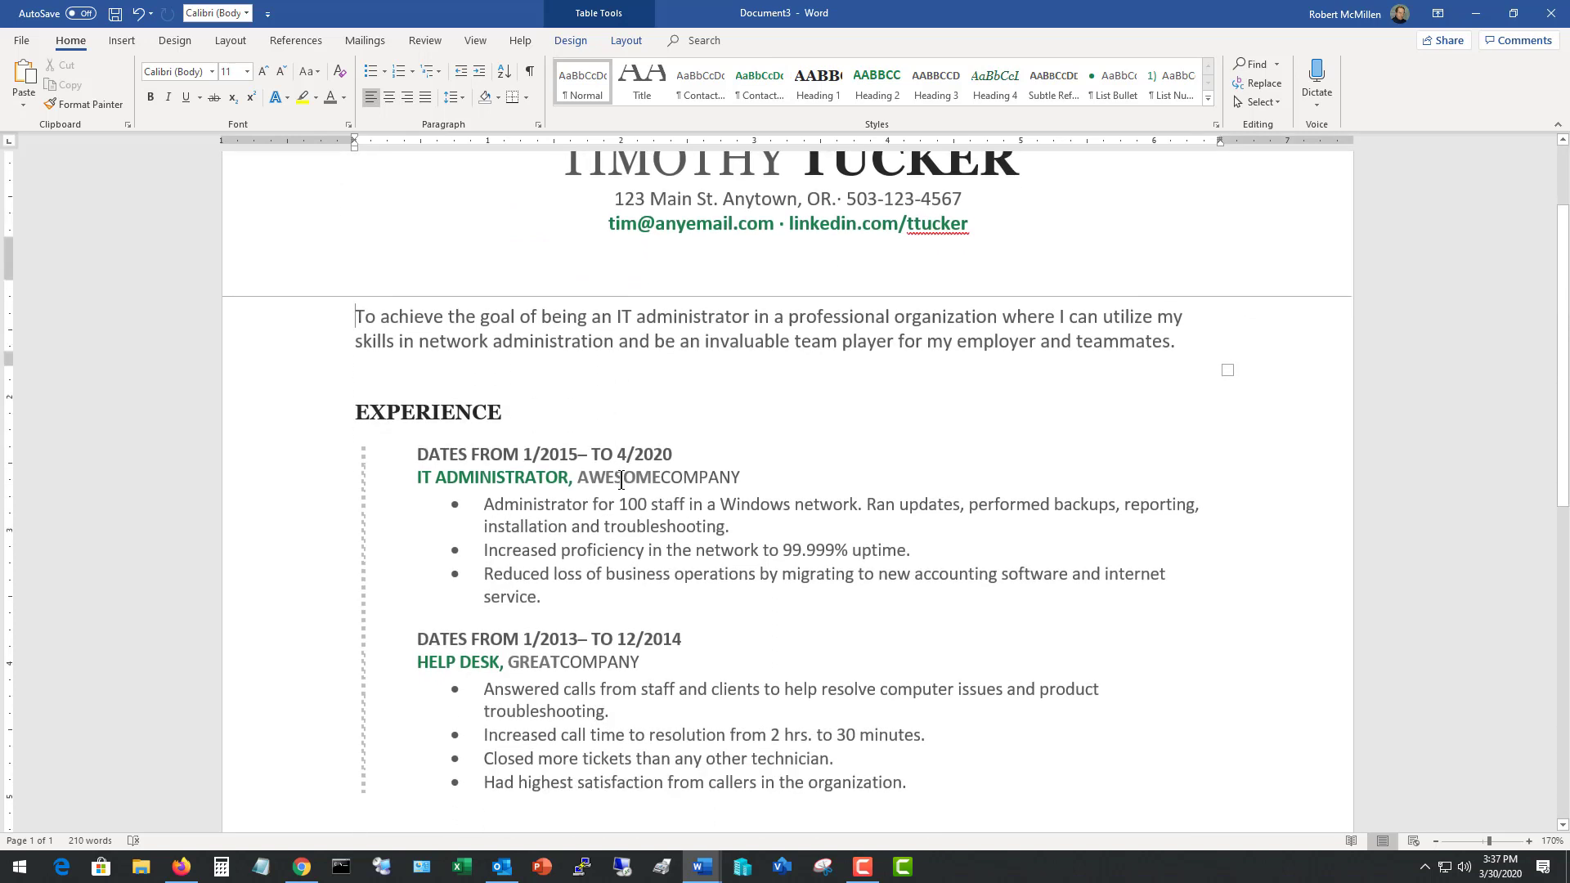
scroll(621, 480, "down", 1)
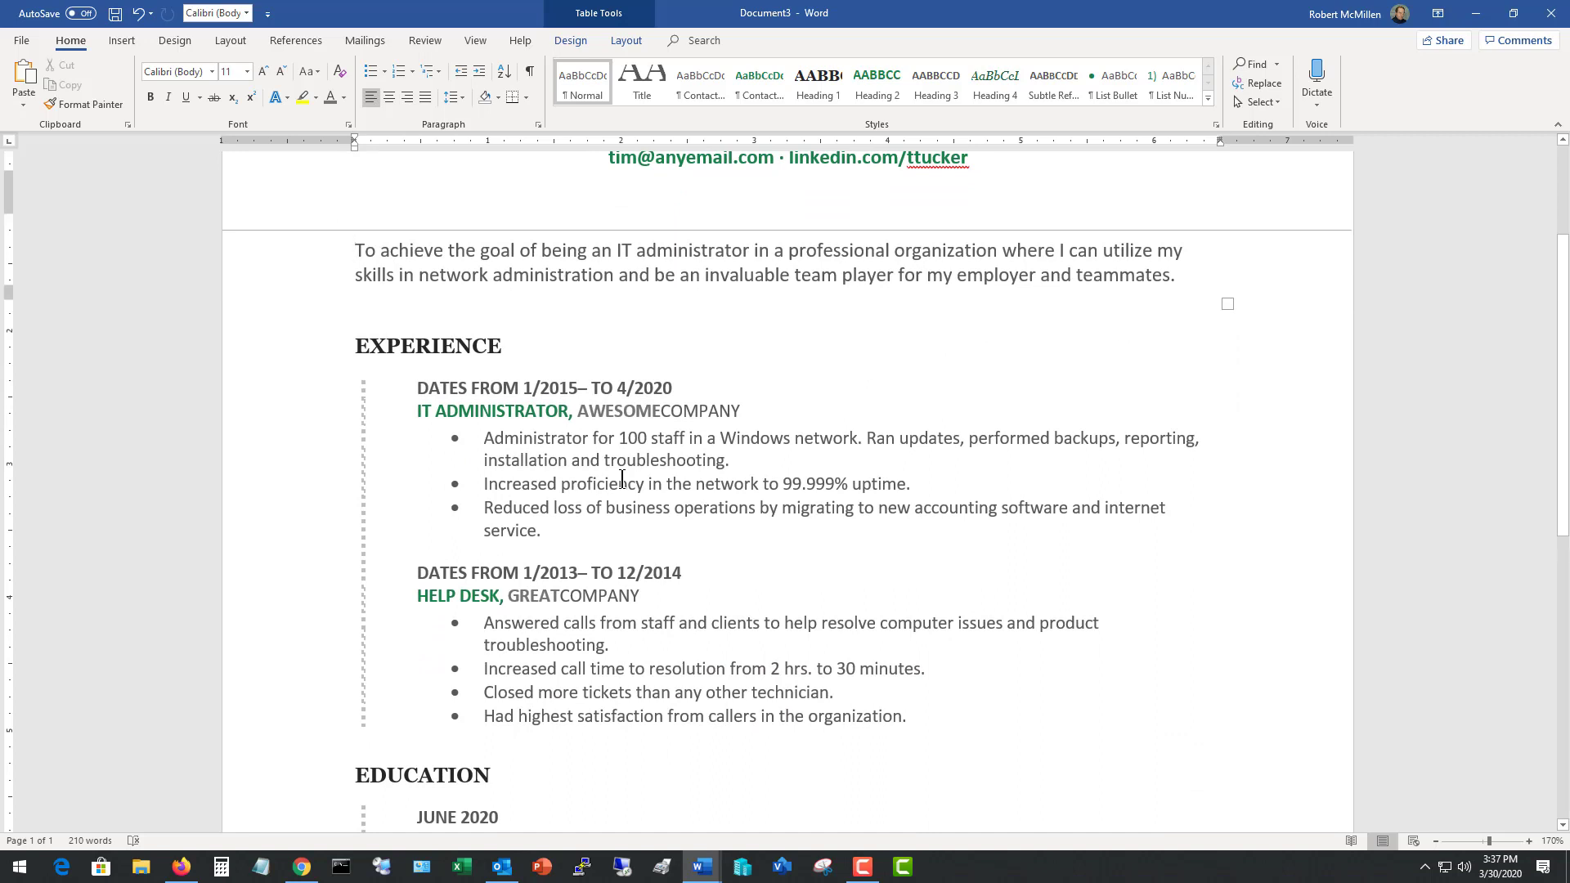
scroll(622, 480, "down", 6)
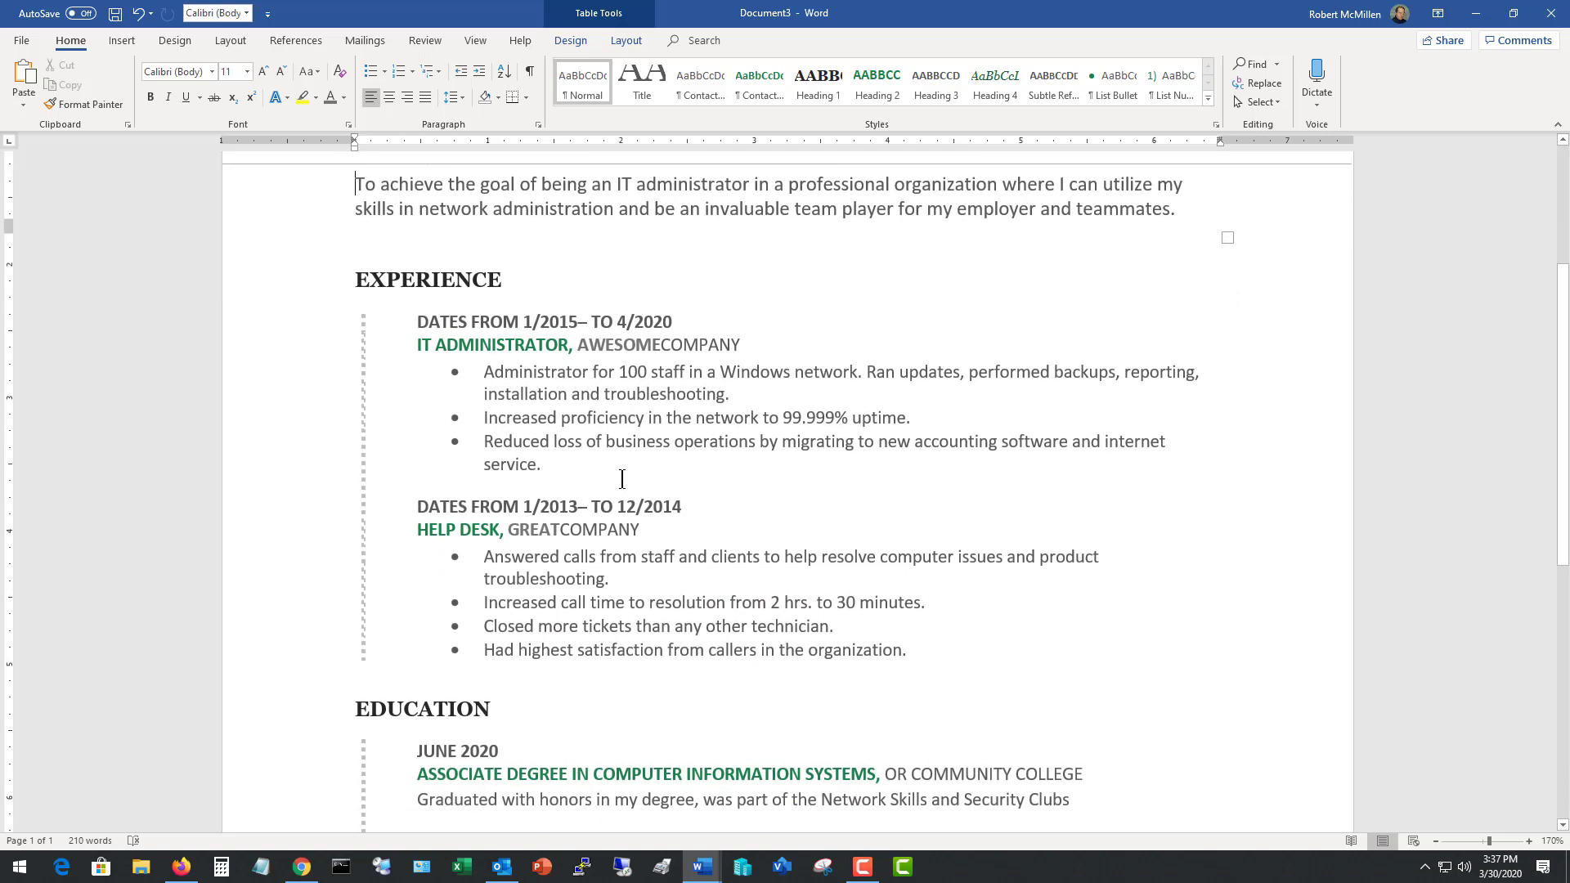
scroll(622, 480, "down", 4)
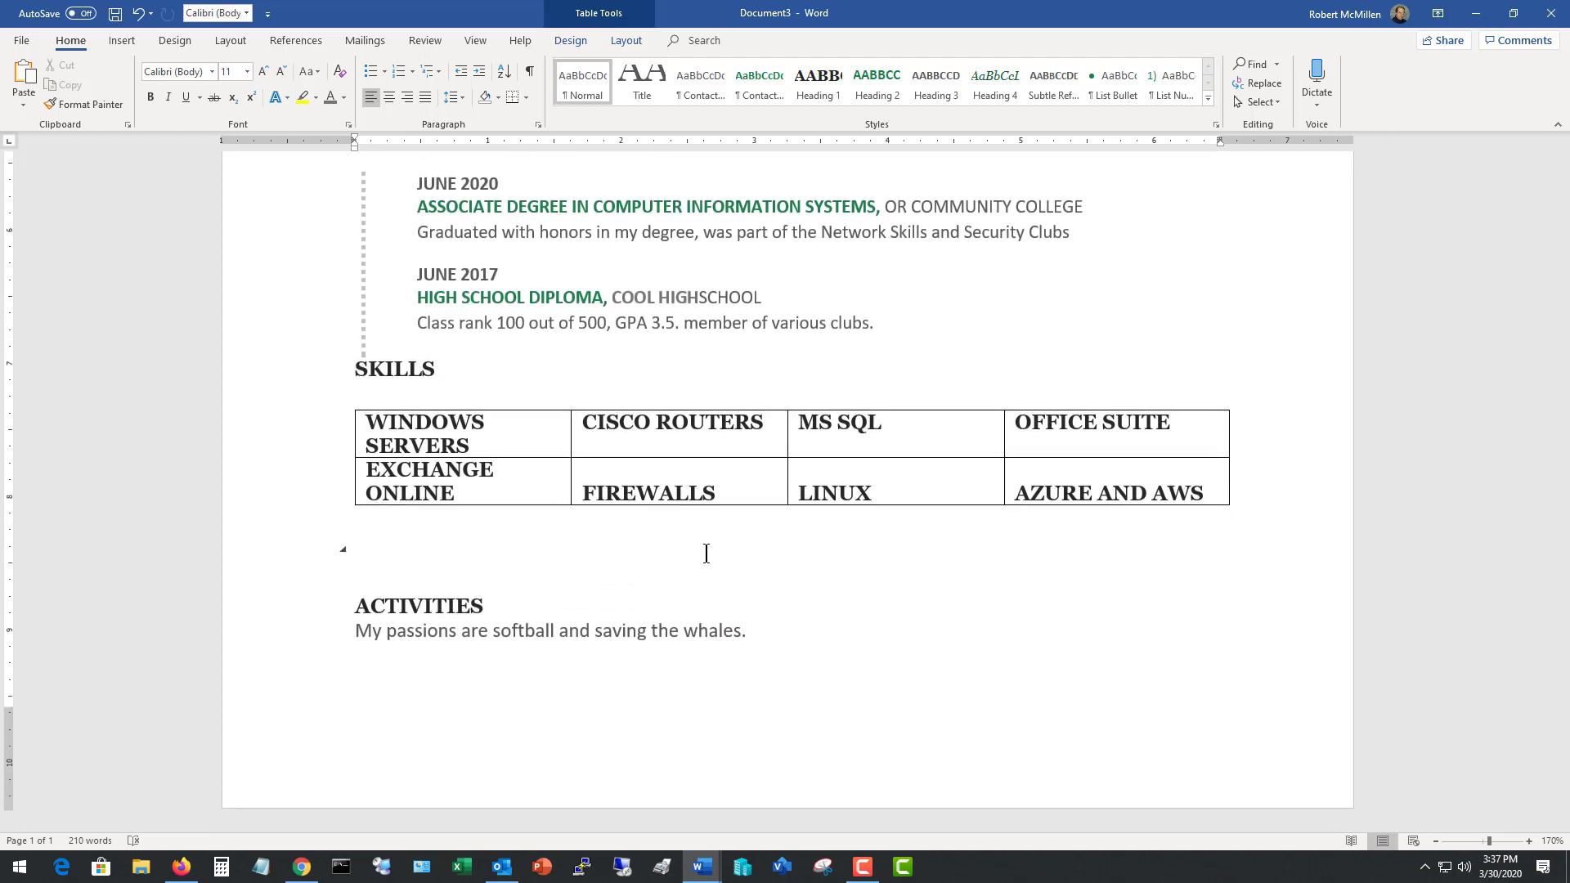
left_click(844, 633)
key("Return")
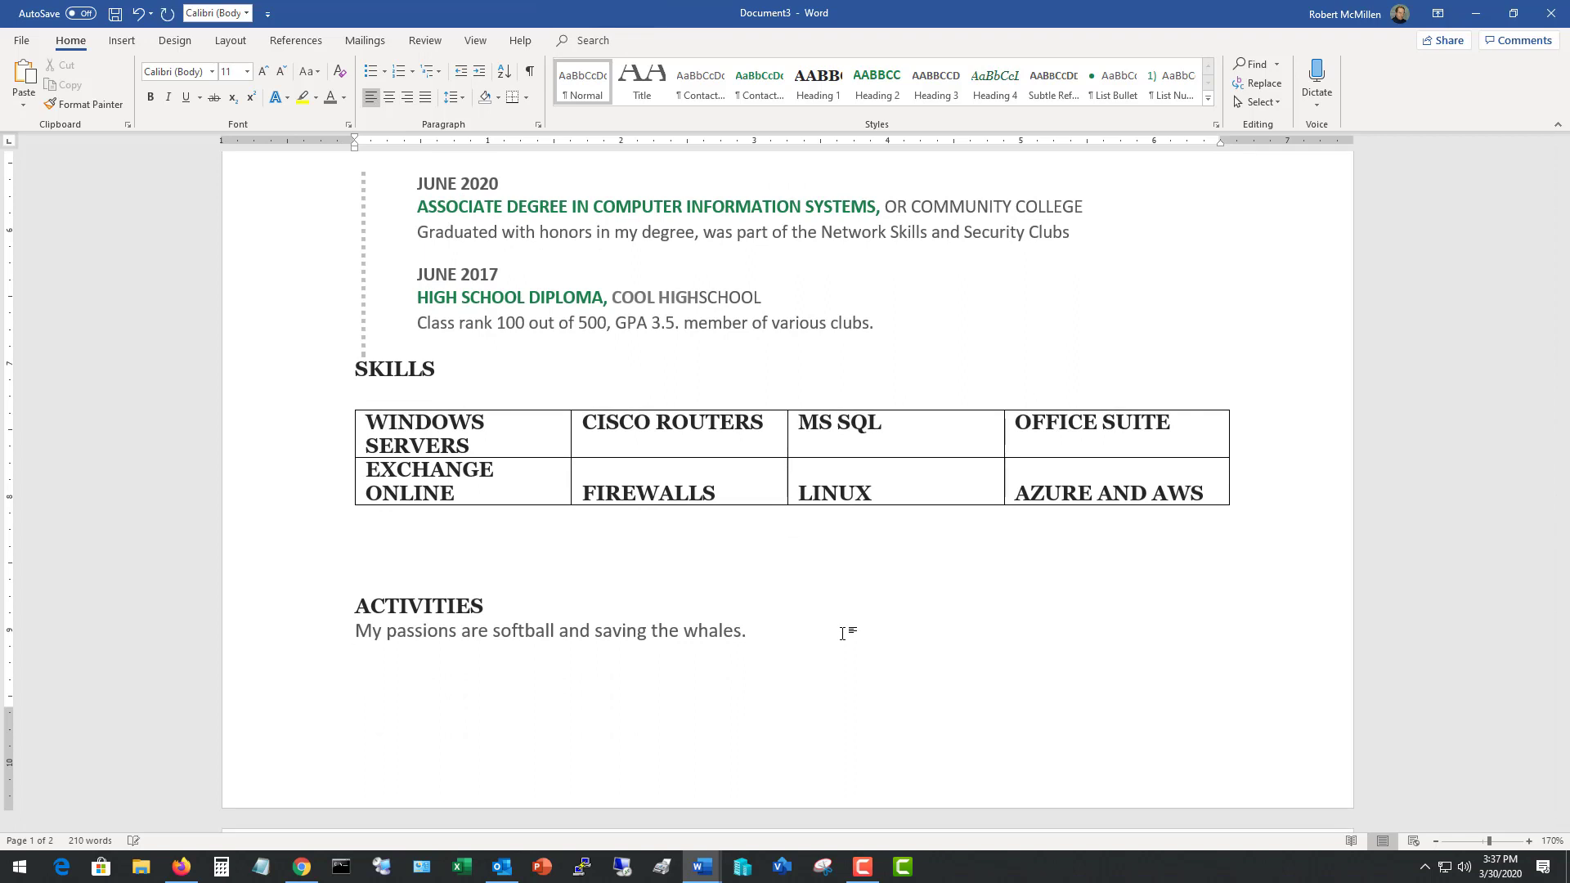
type("References available upon request")
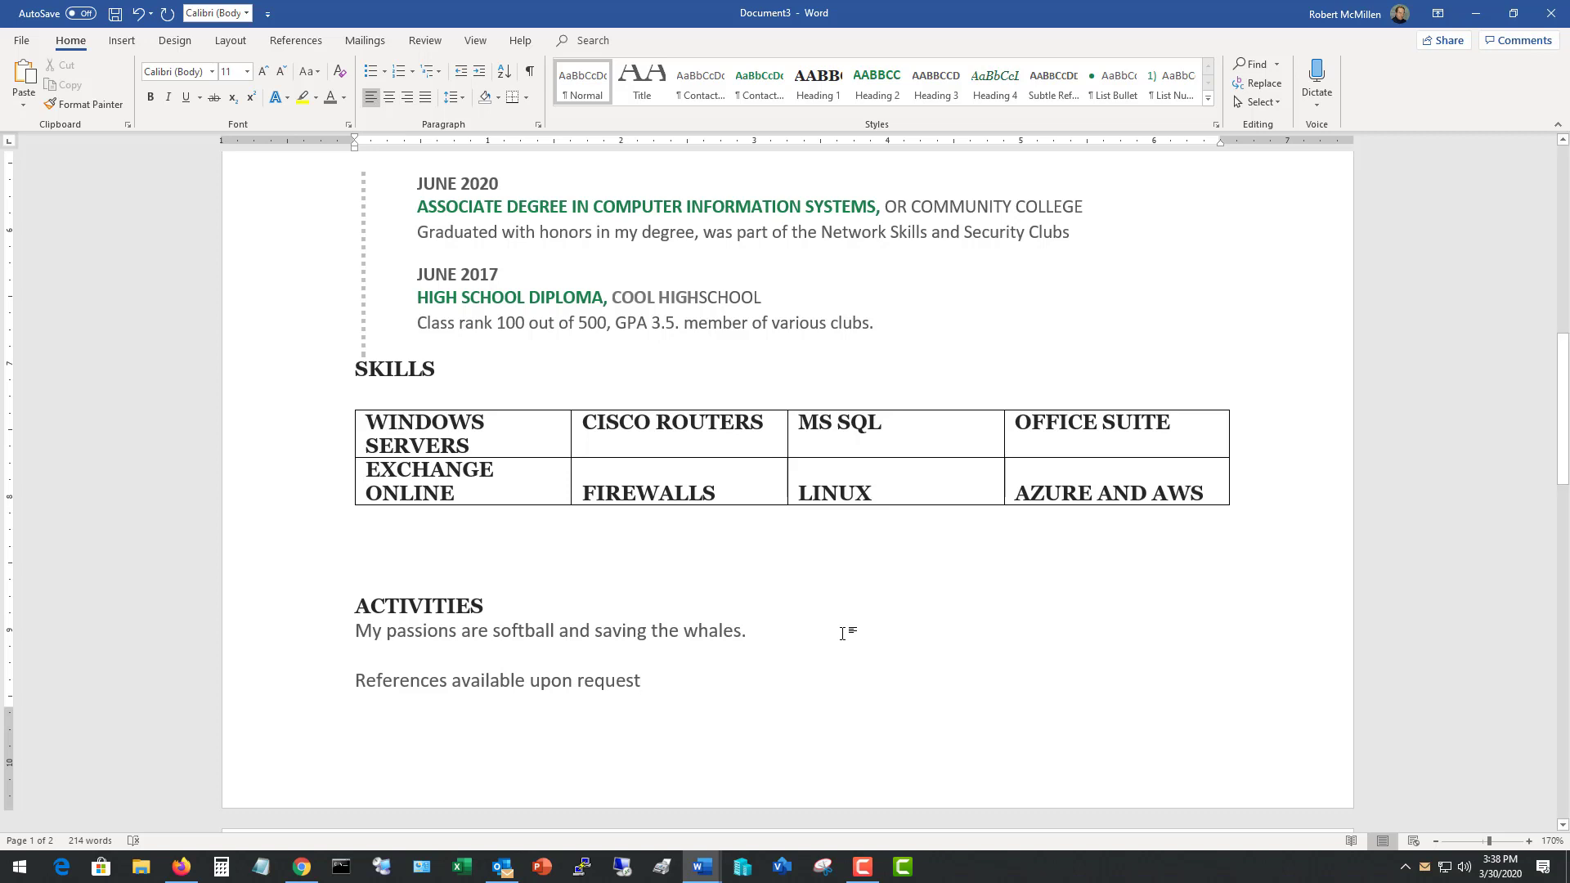
Review the completed resume from the contact header down to the references line.
scroll(843, 634, "up", 8)
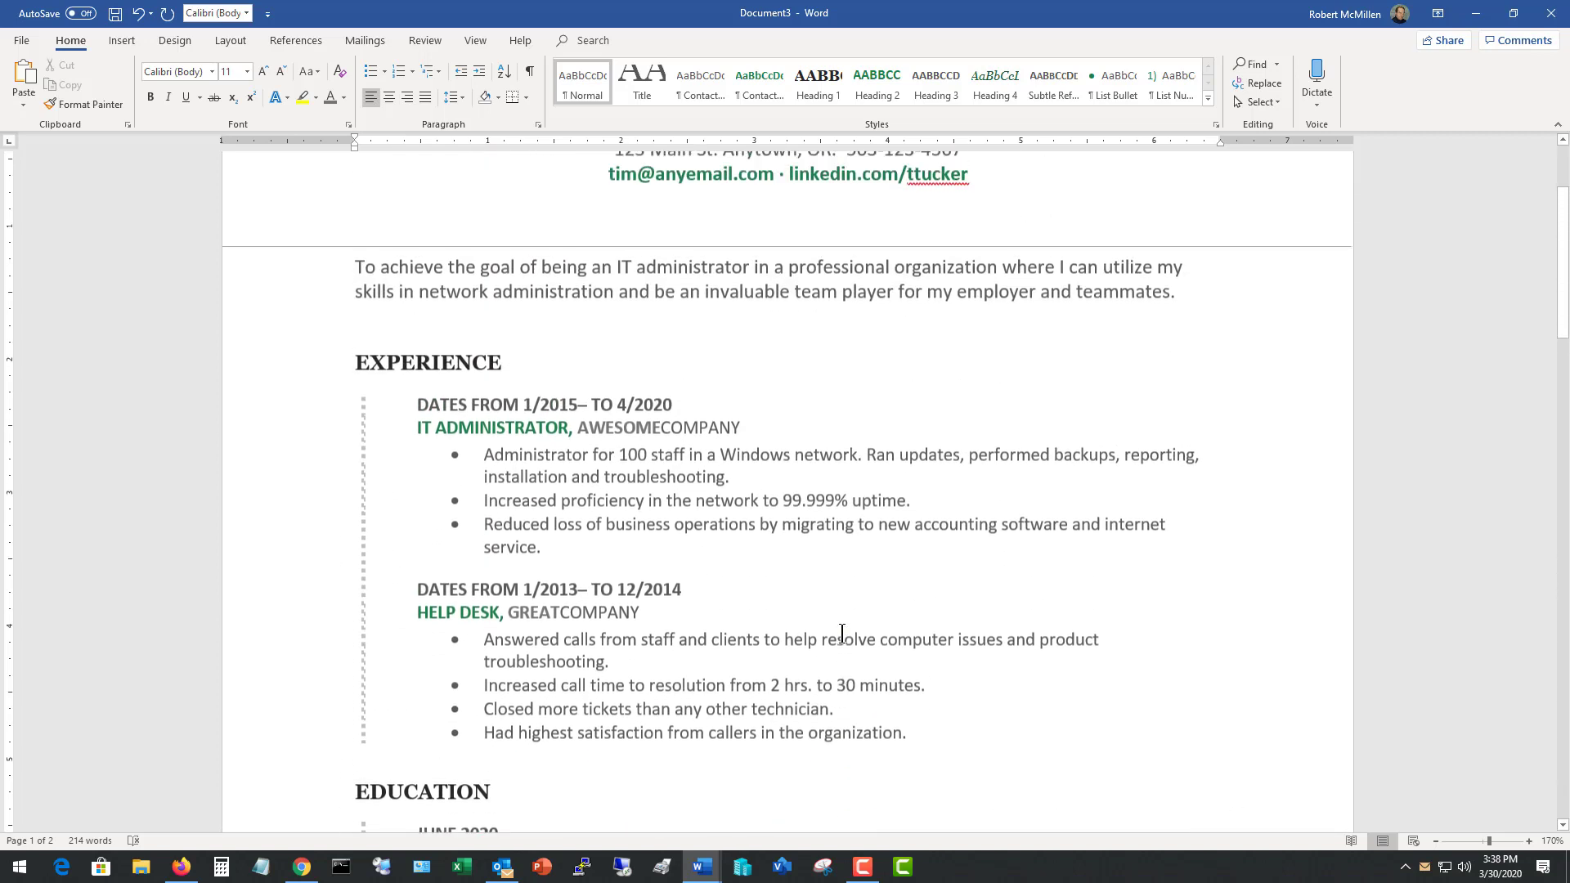
scroll(842, 633, "up", 2)
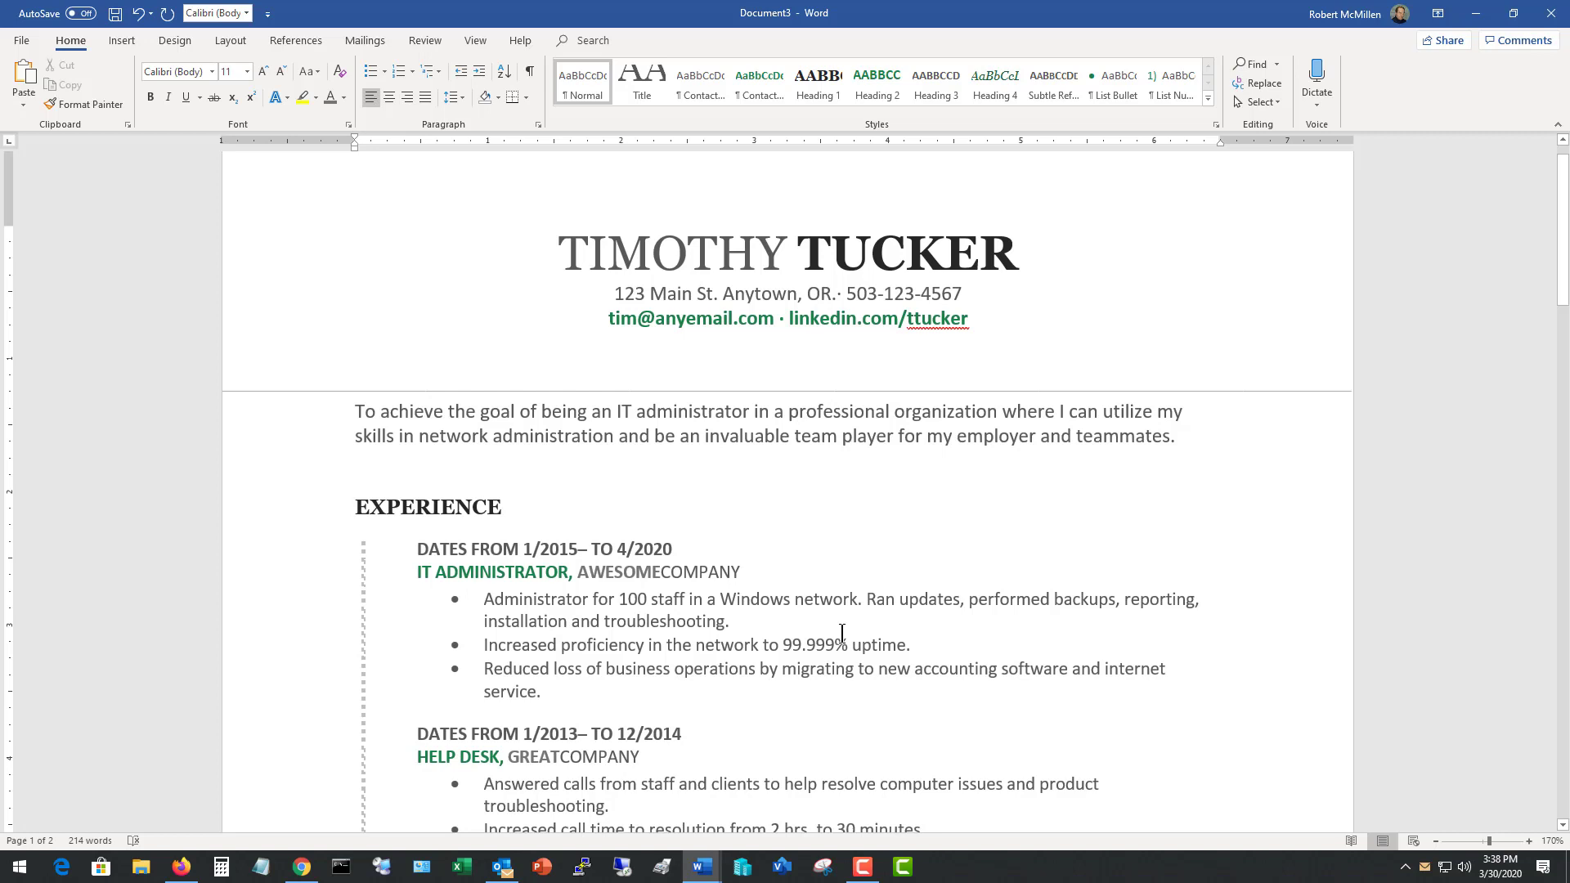
scroll(842, 634, "down", 2)
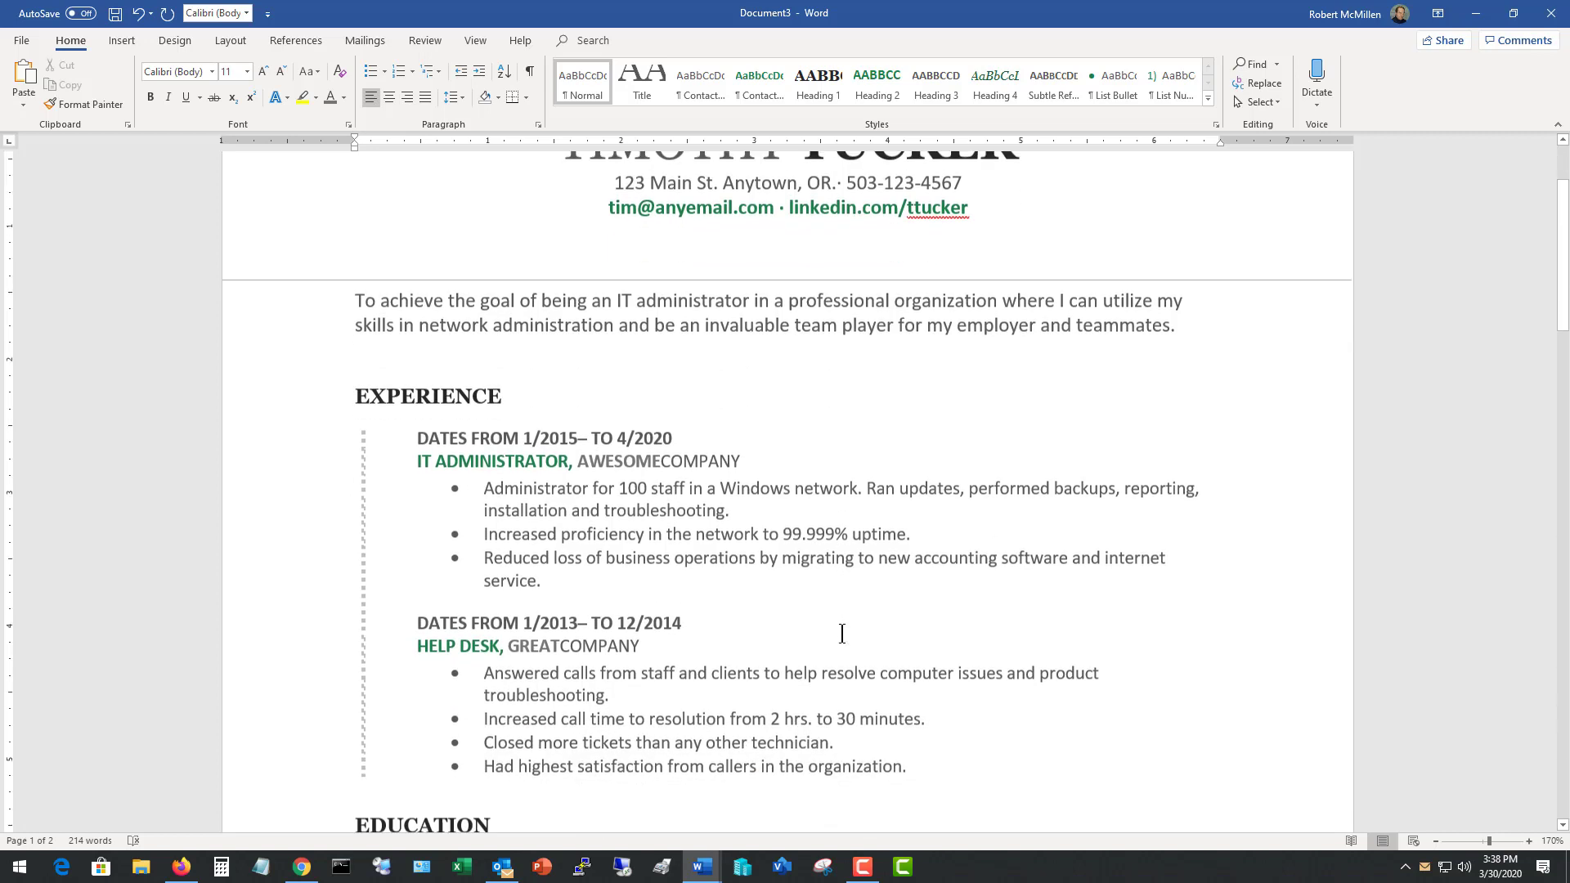
scroll(842, 634, "down", 2)
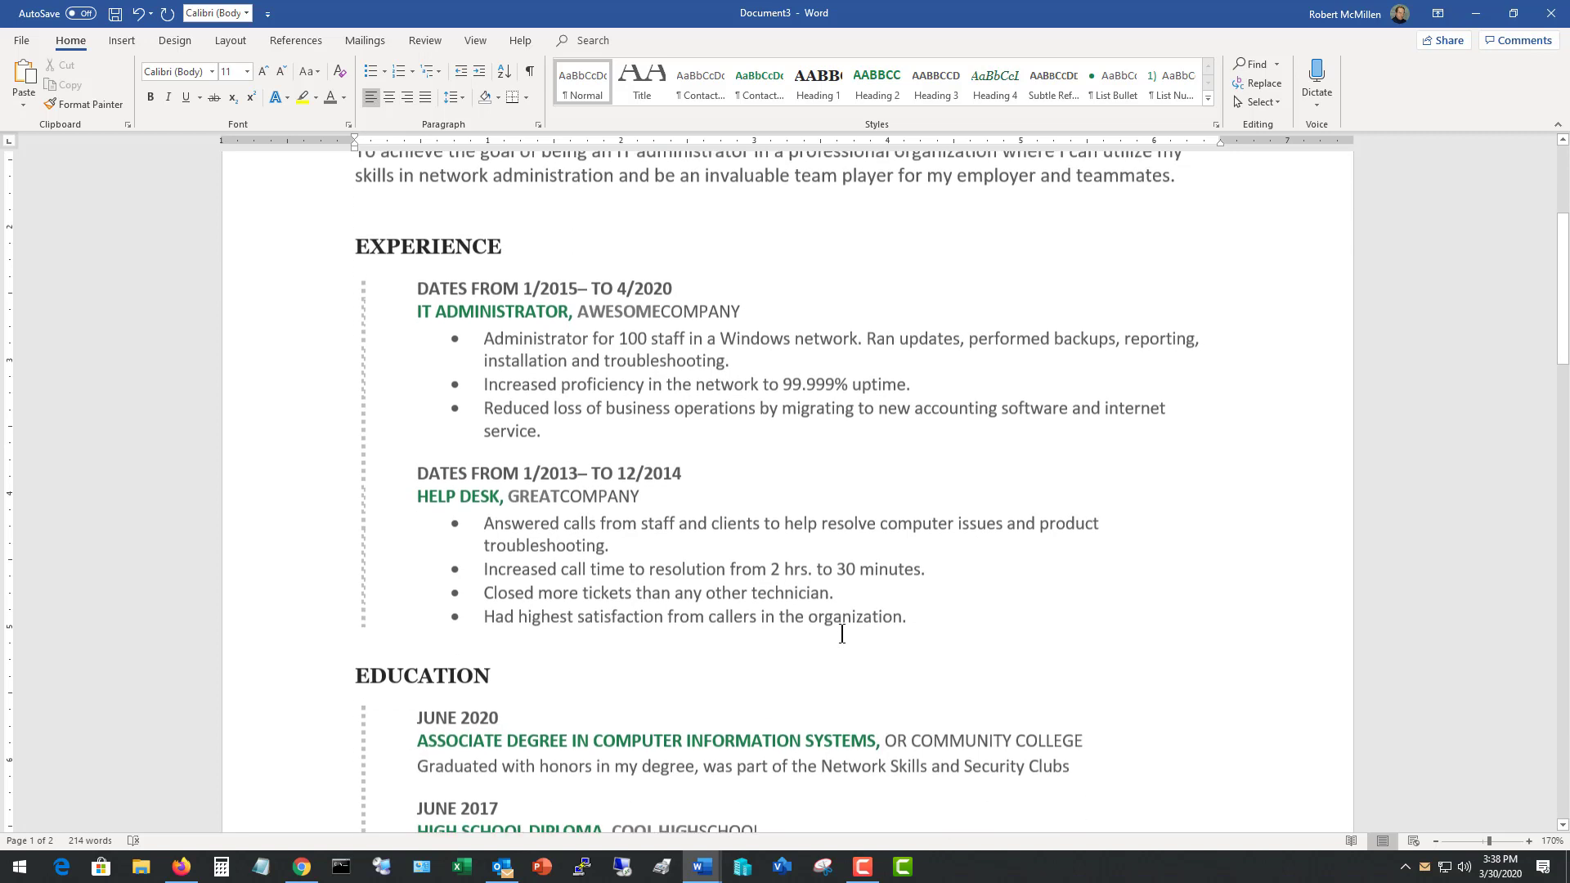
scroll(842, 634, "down", 4)
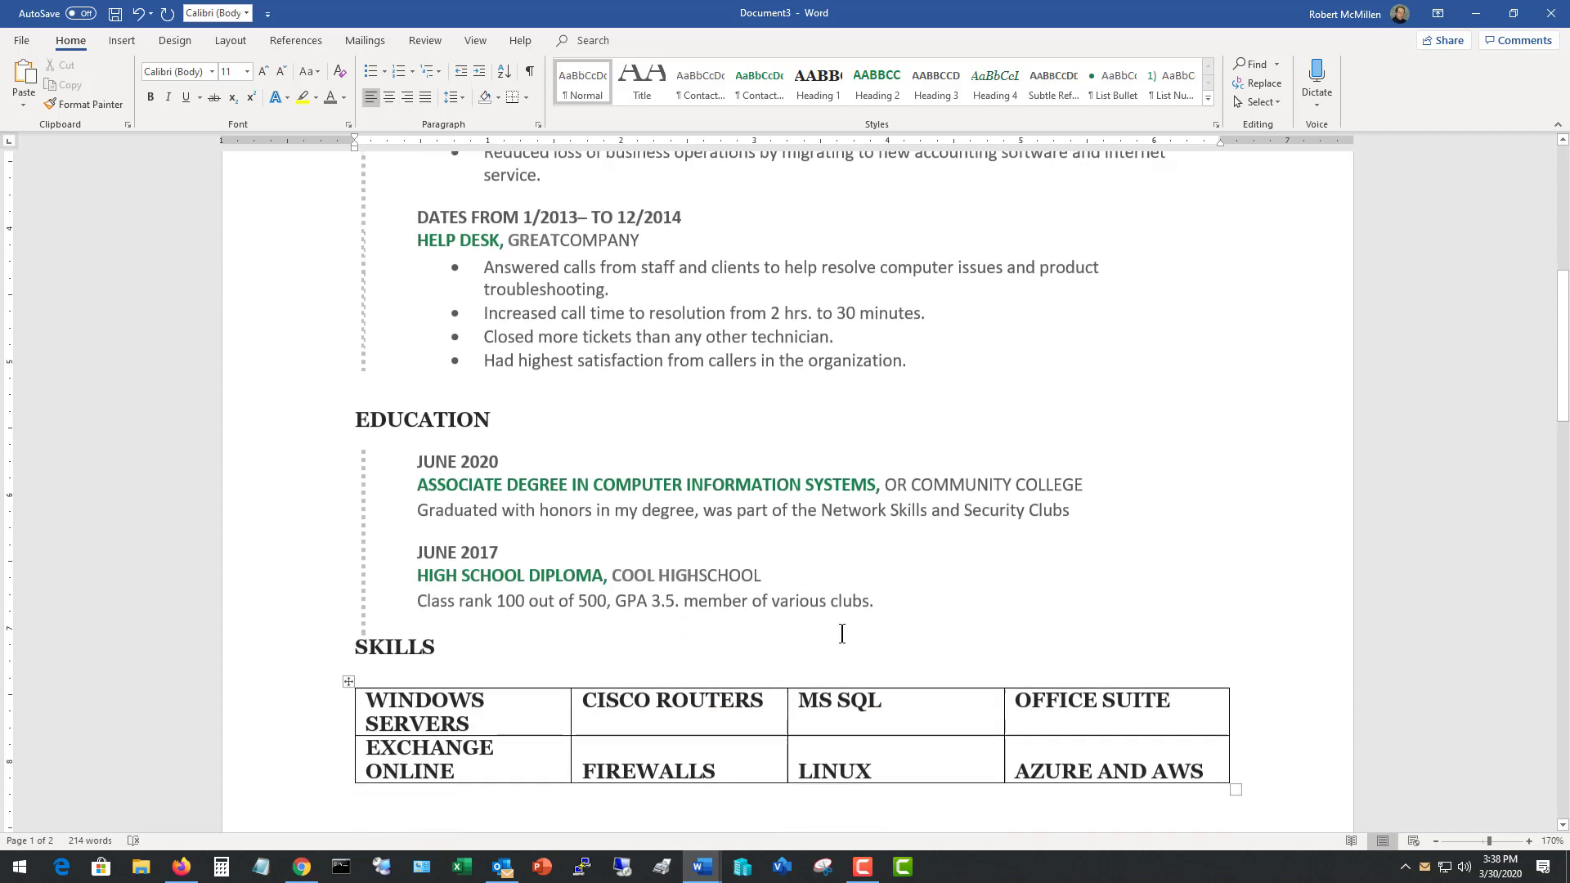
scroll(842, 634, "down", 4)
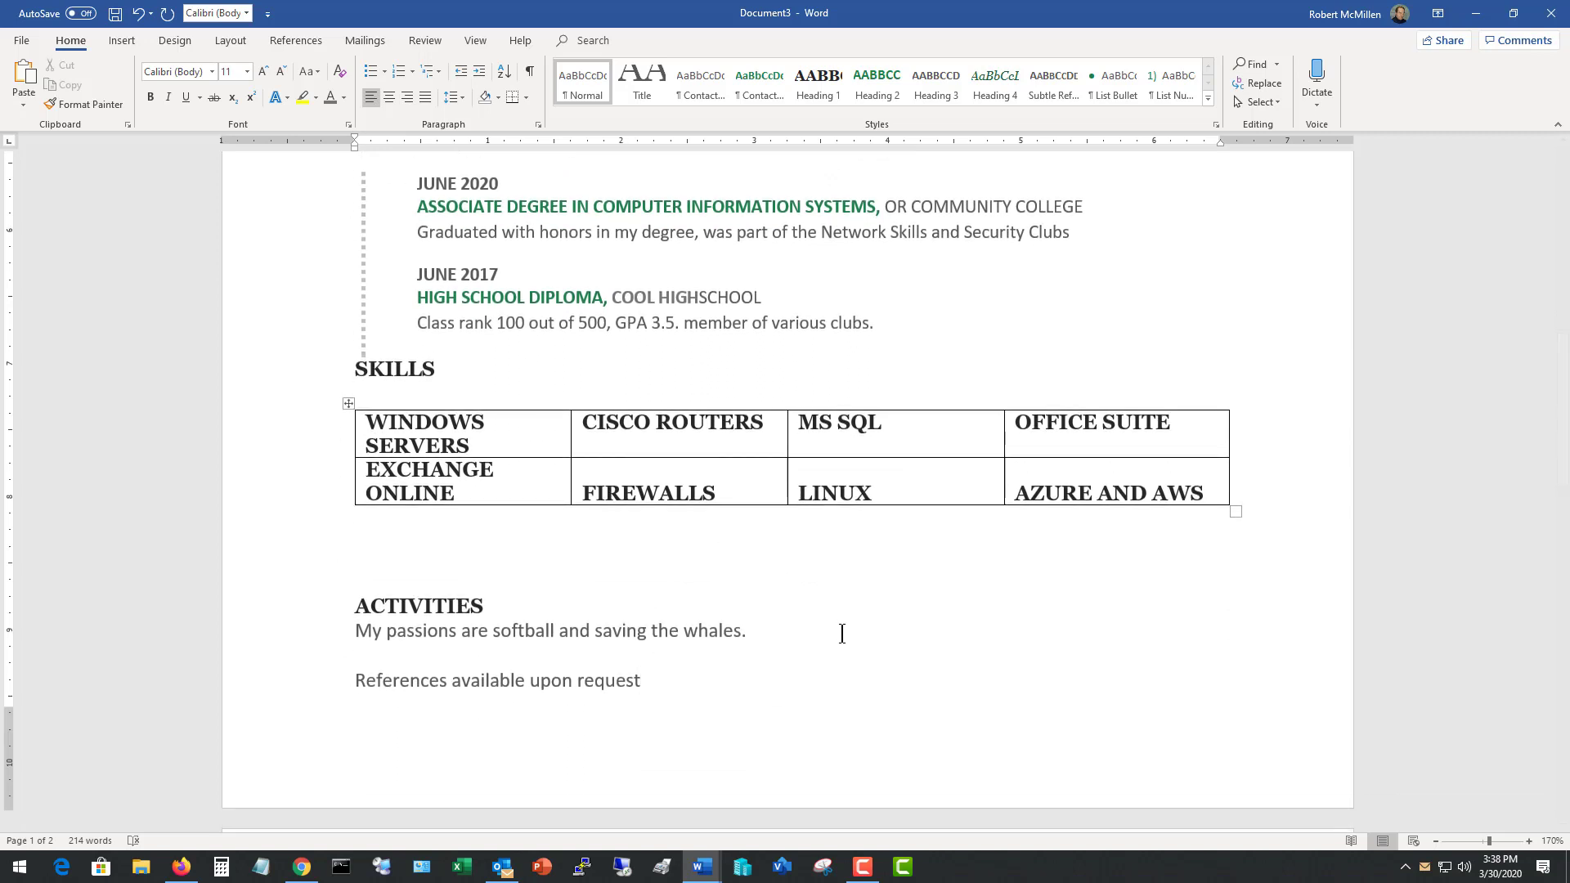
scroll(842, 634, "up", 2)
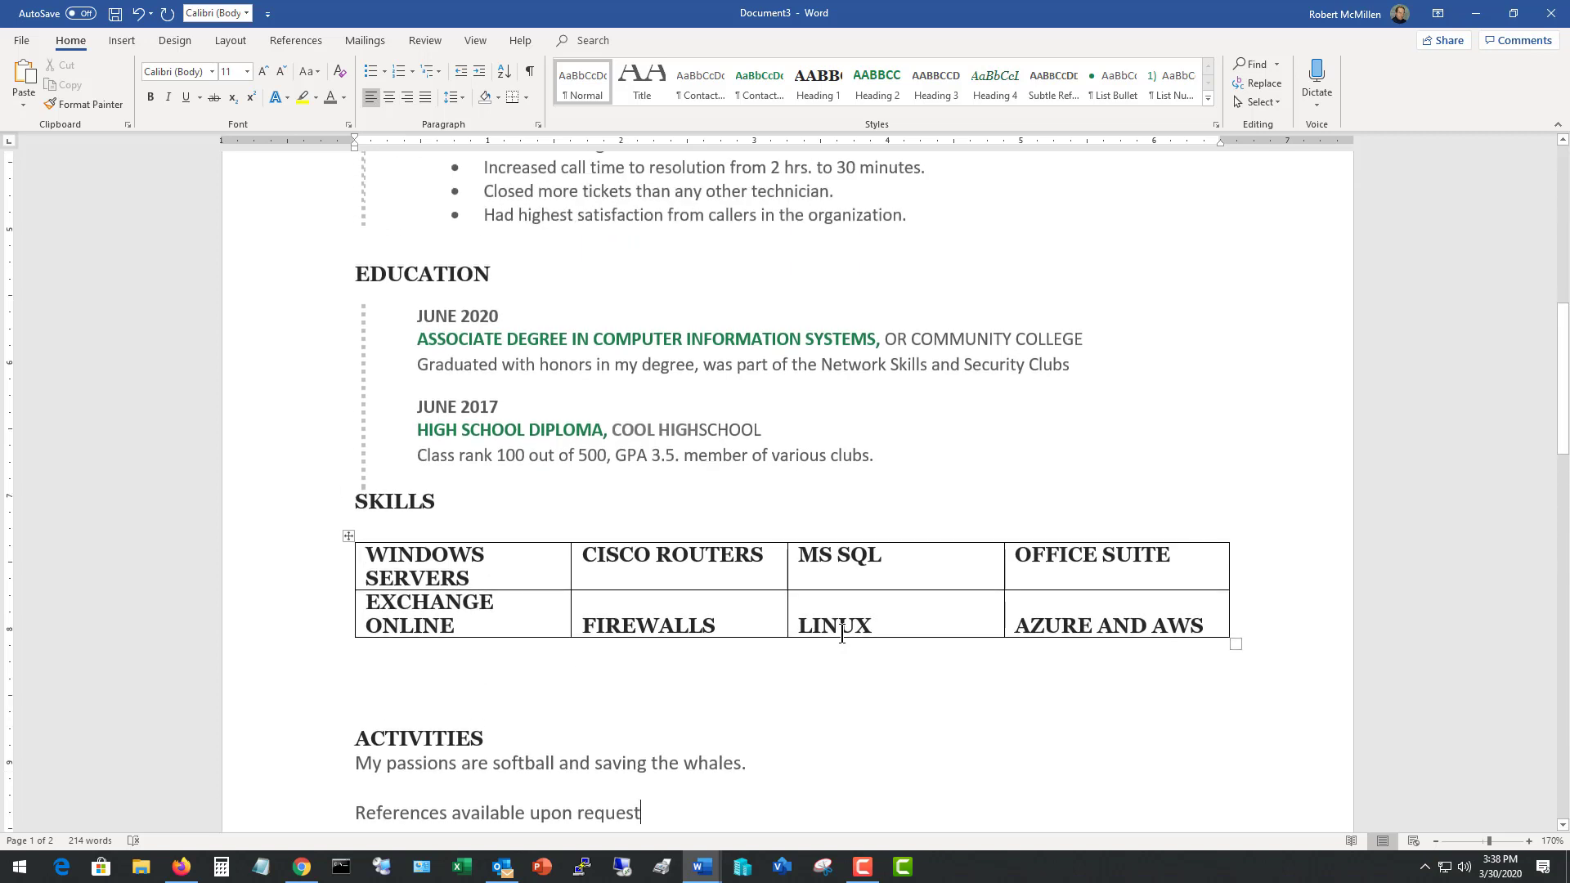
Open Resume Assistant for the Information Technology Specialist role and browse its work experience examples and top skills.
left_click(427, 47)
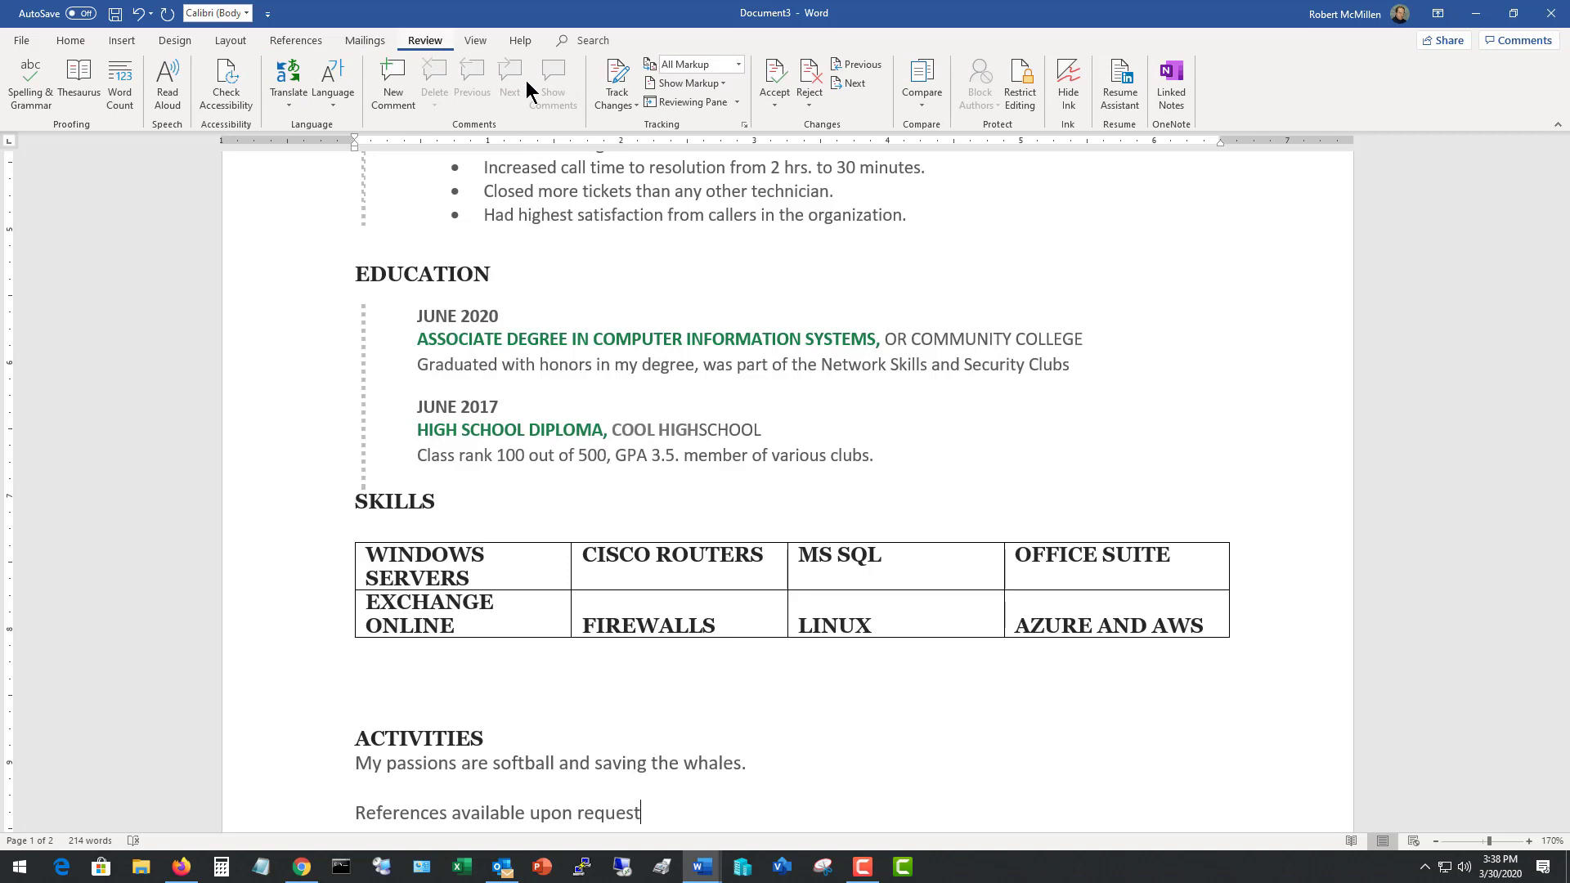
left_click(1123, 79)
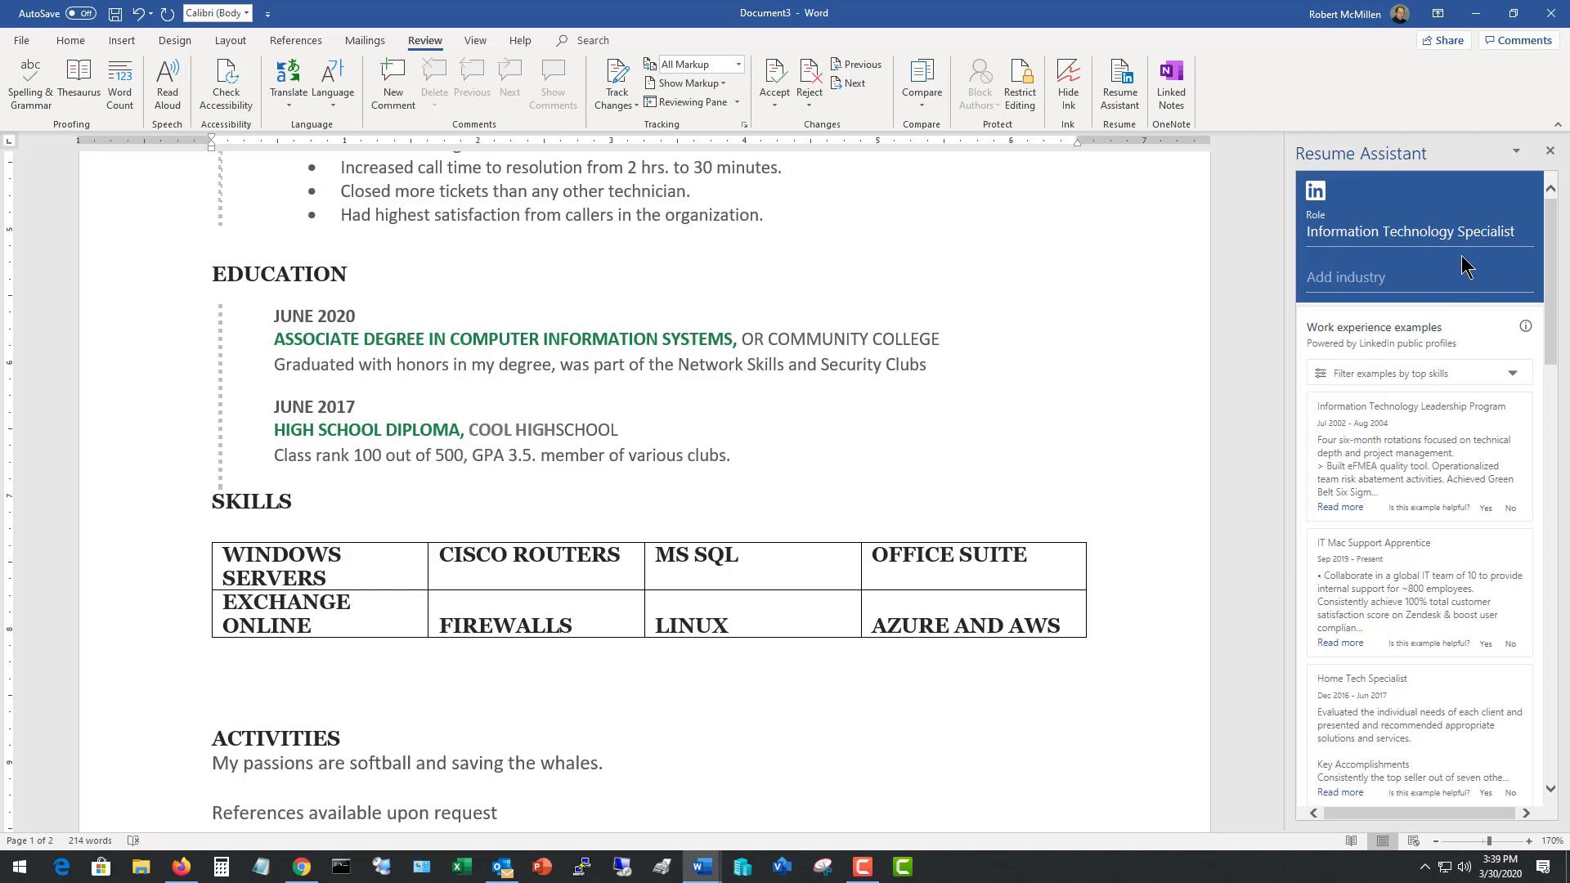
scroll(1465, 492, "down", 3)
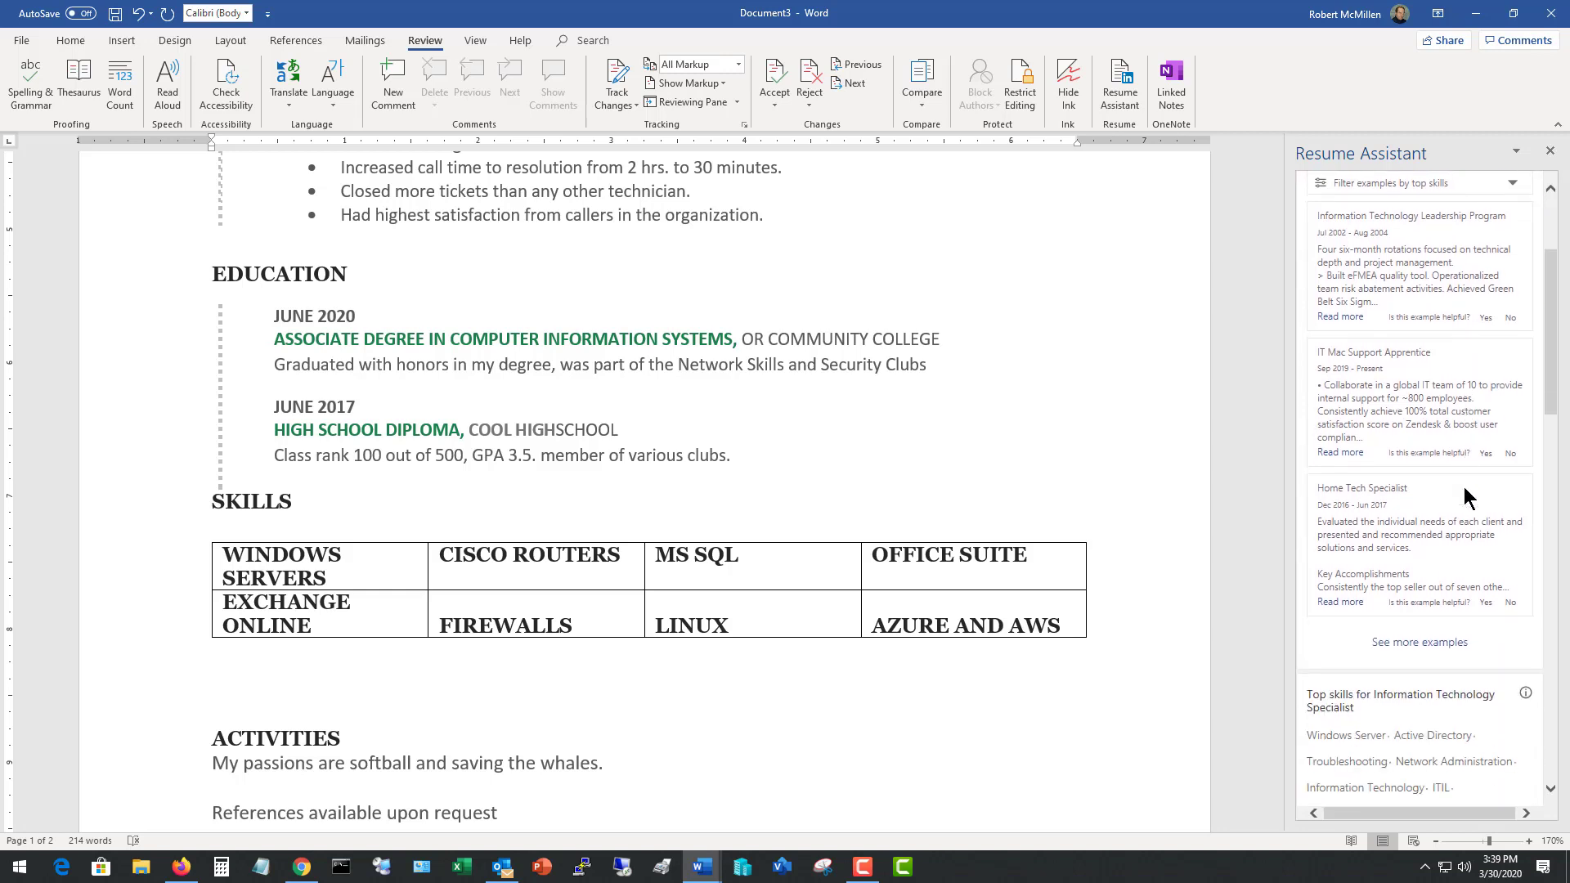
Look through the remaining Resume Assistant content: top skills, resume-writing articles, language refinements and suggested jobs.
scroll(1464, 496, "down", 3)
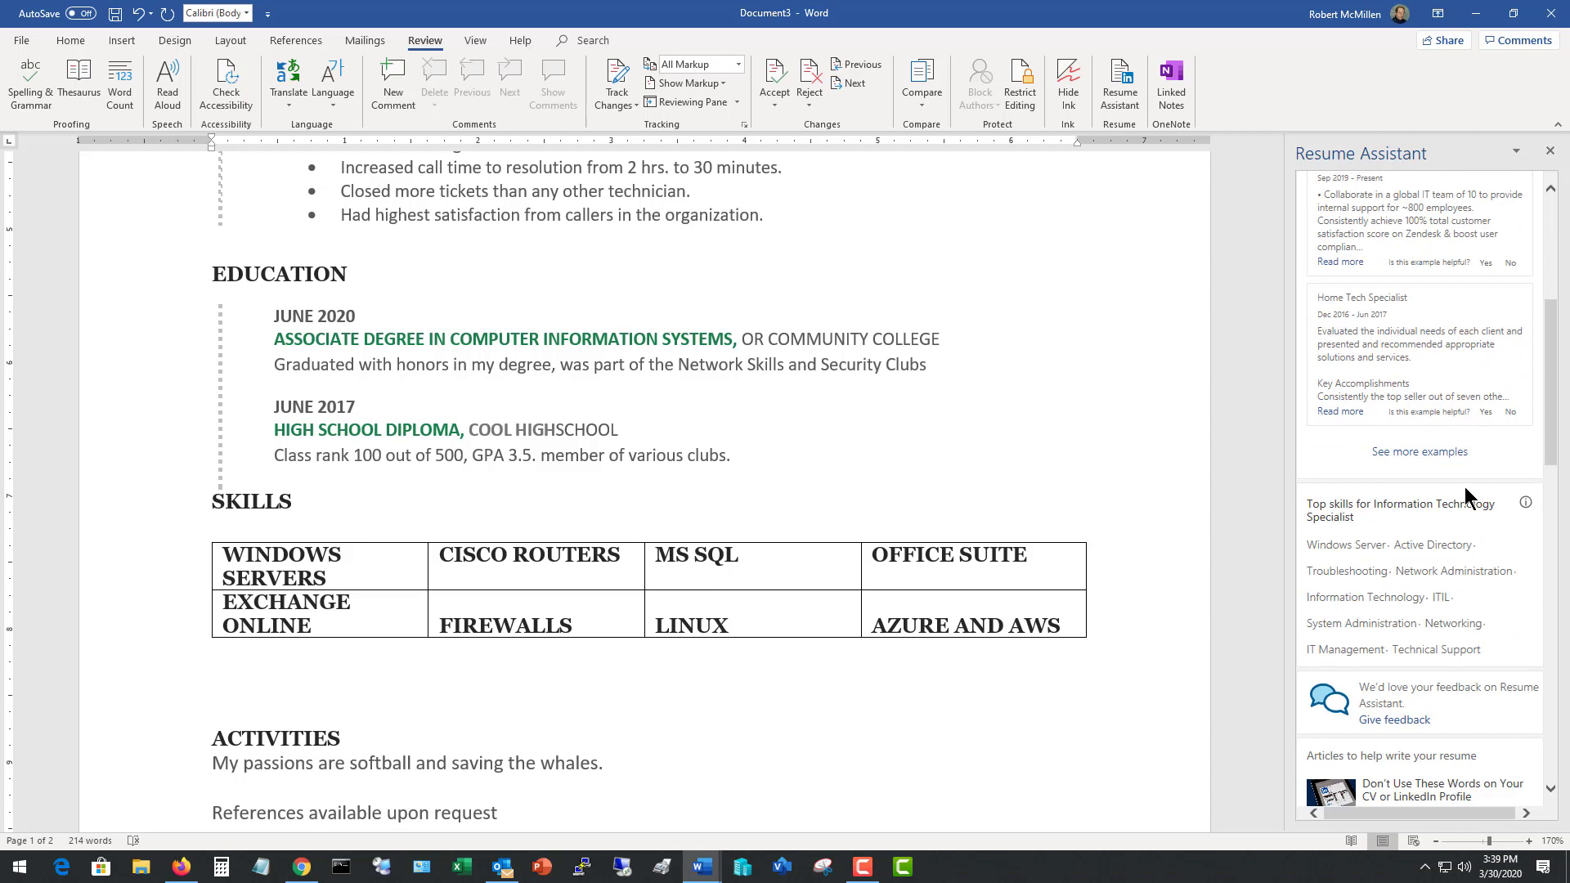
scroll(1466, 490, "down", 10)
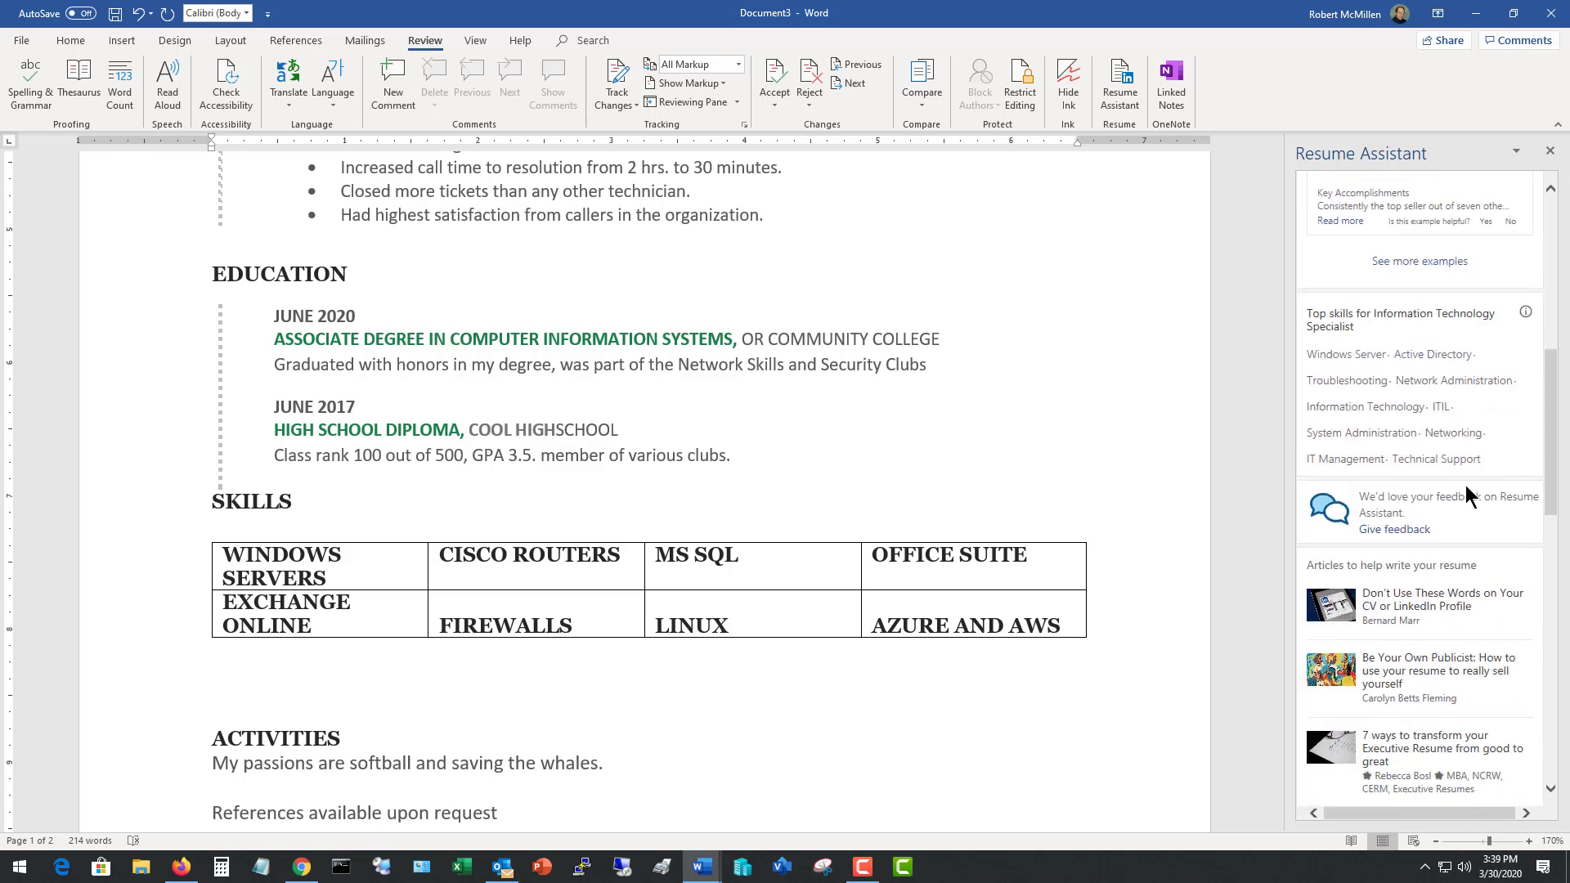
scroll(1466, 491, "down", 5)
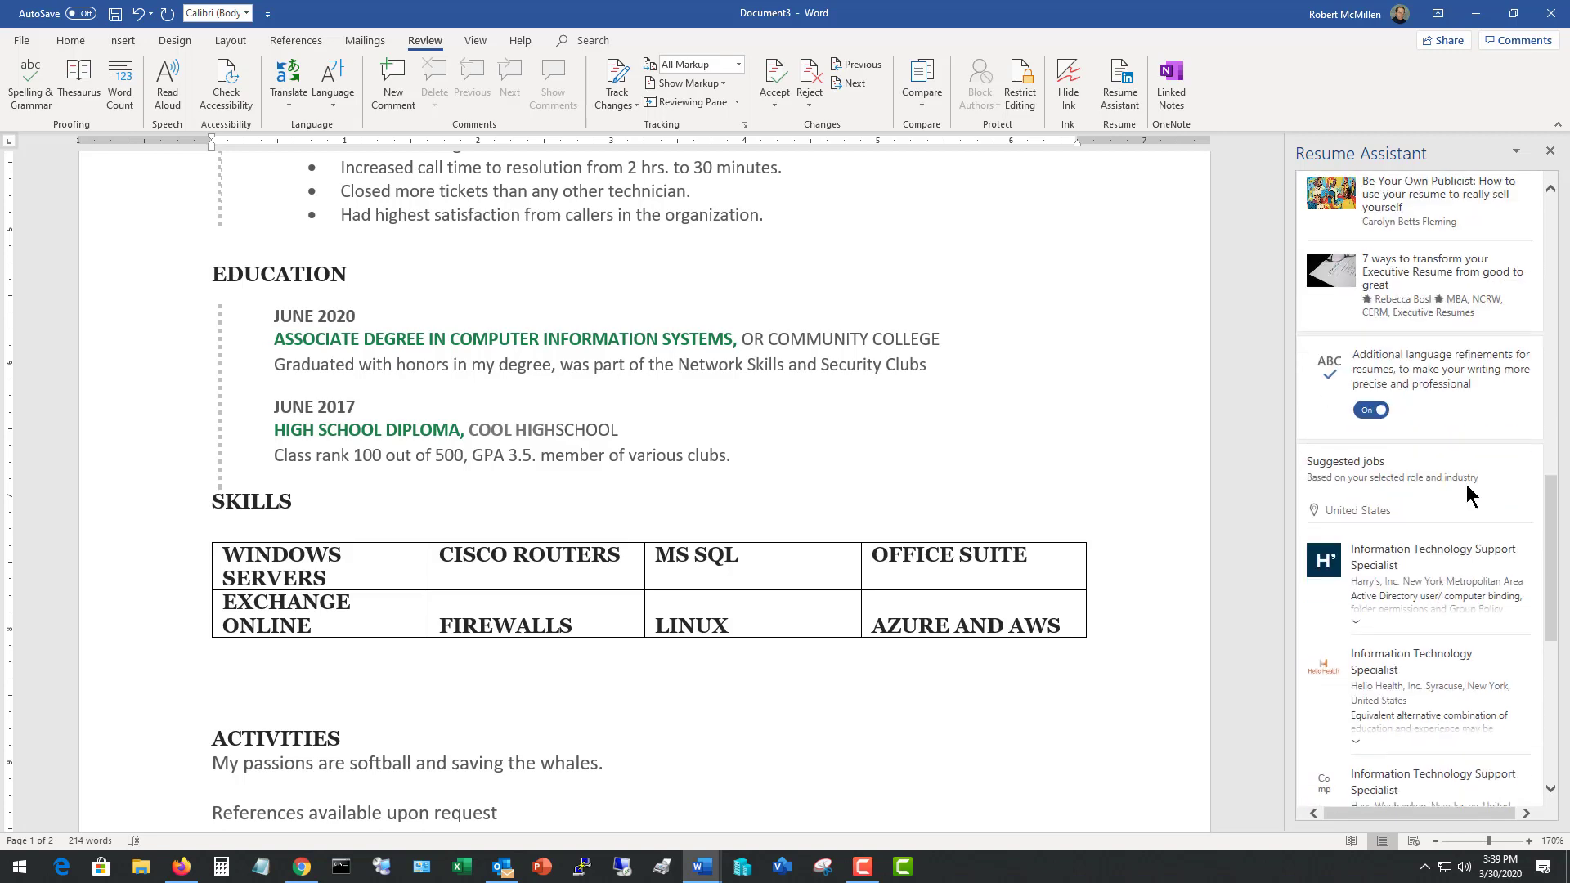
scroll(1468, 491, "down", 3)
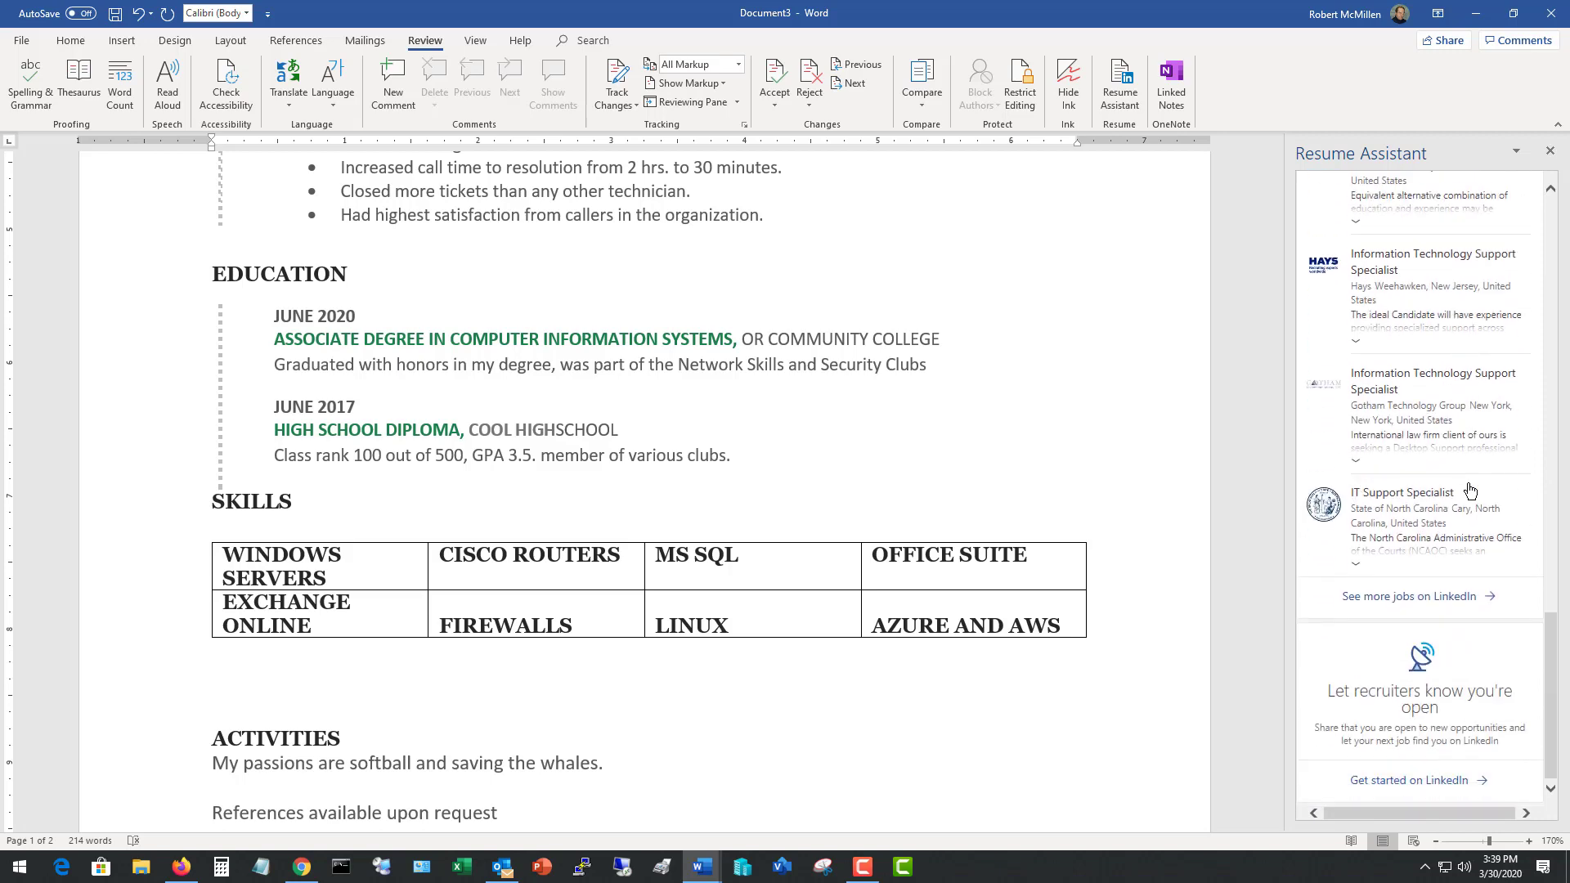
Close Resume Assistant and return to the contact header at the start of the resume.
left_click(1550, 152)
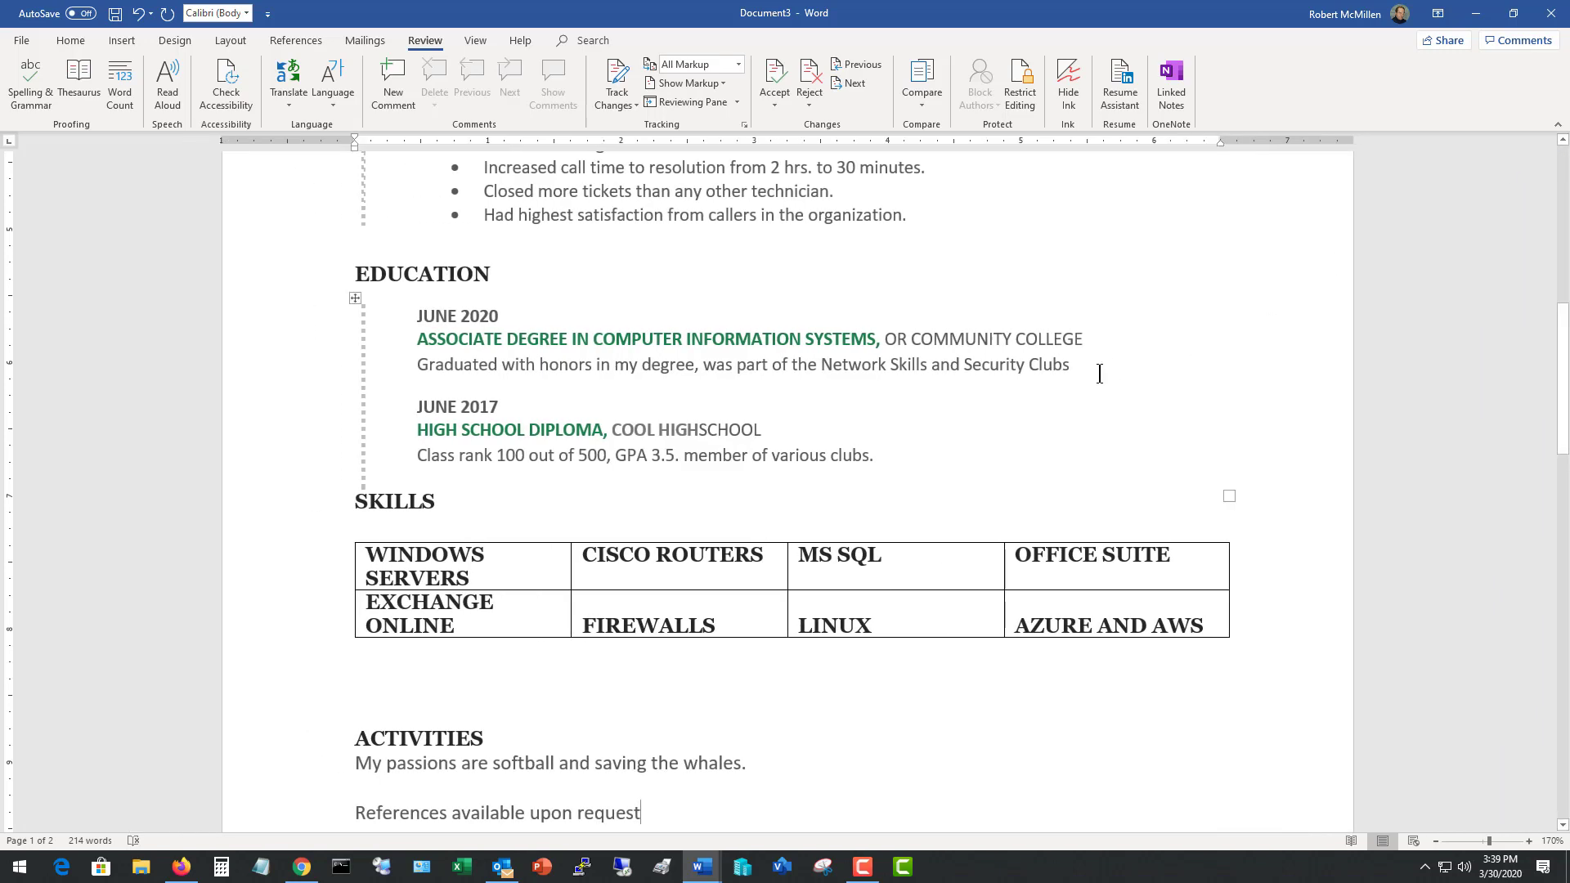
scroll(1073, 439, "up", 5)
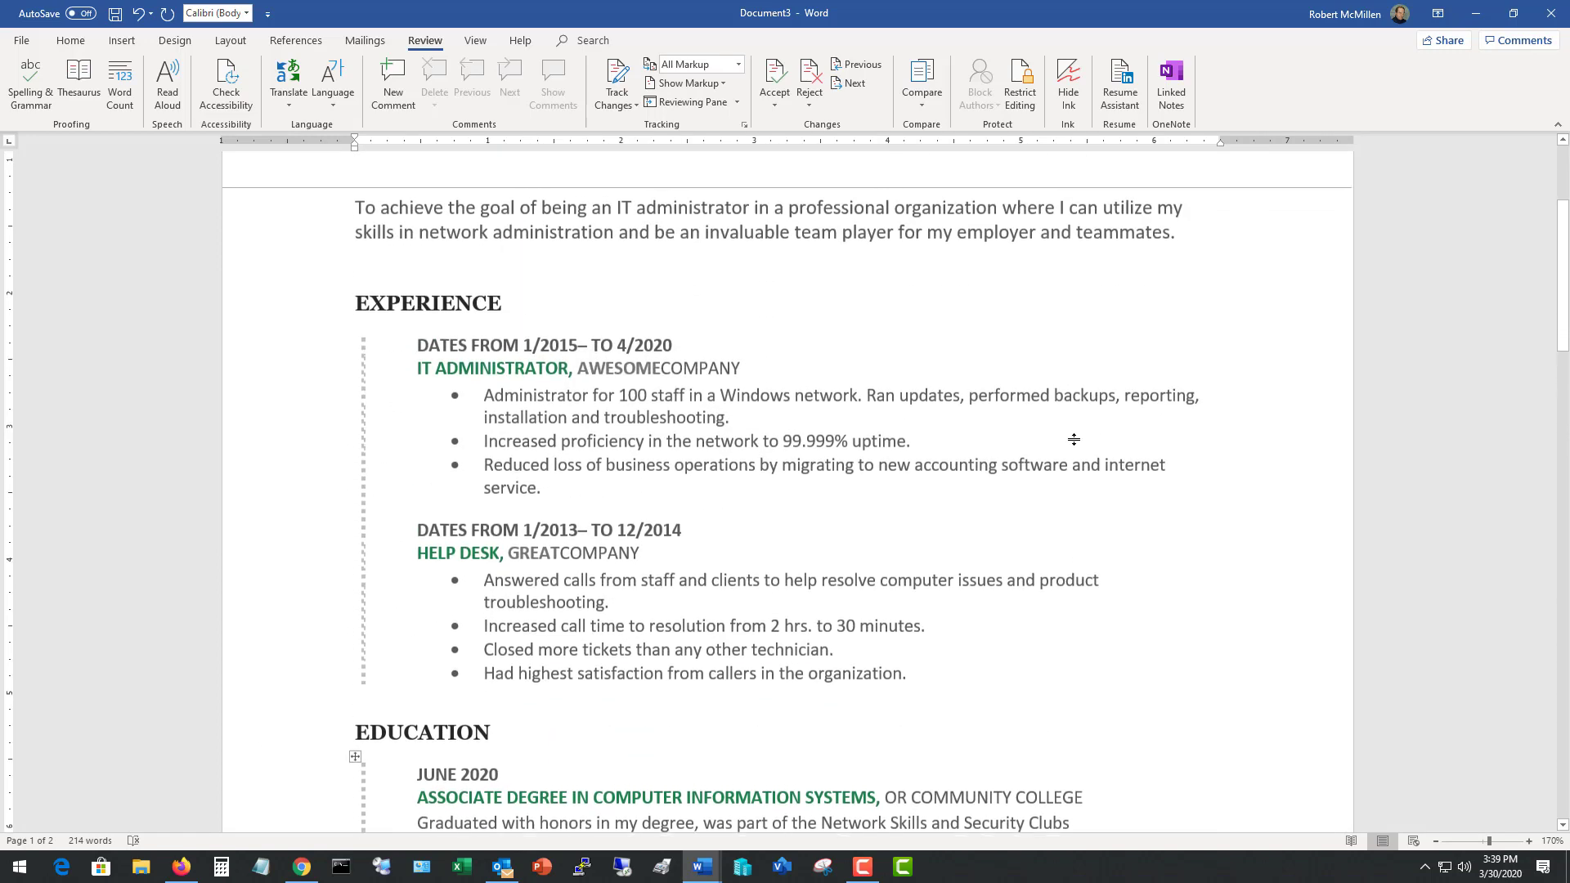
scroll(1075, 438, "up", 3)
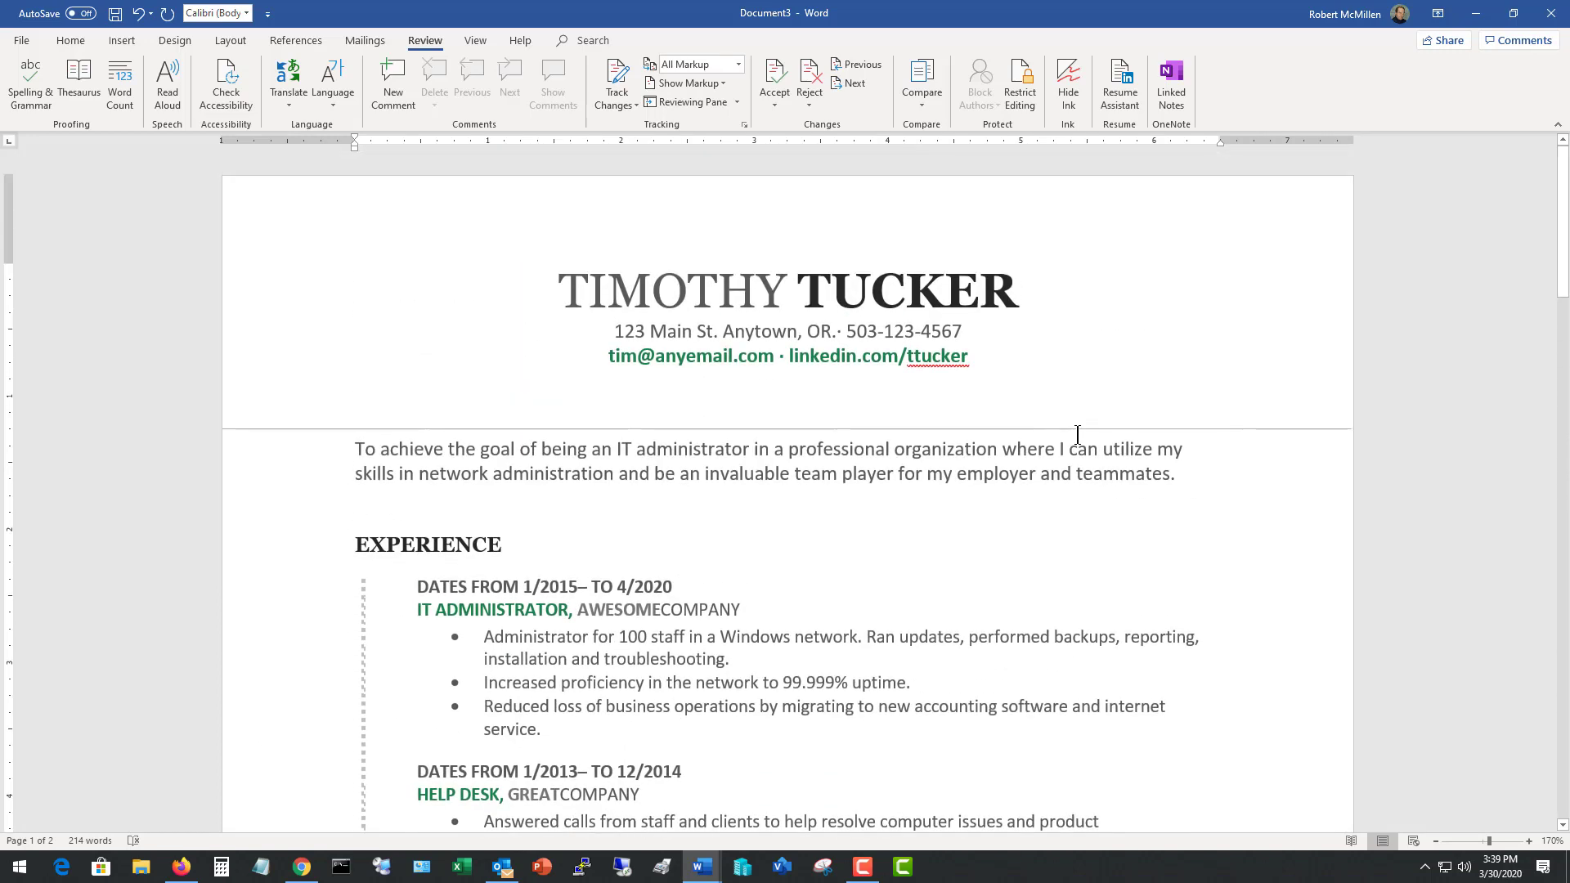